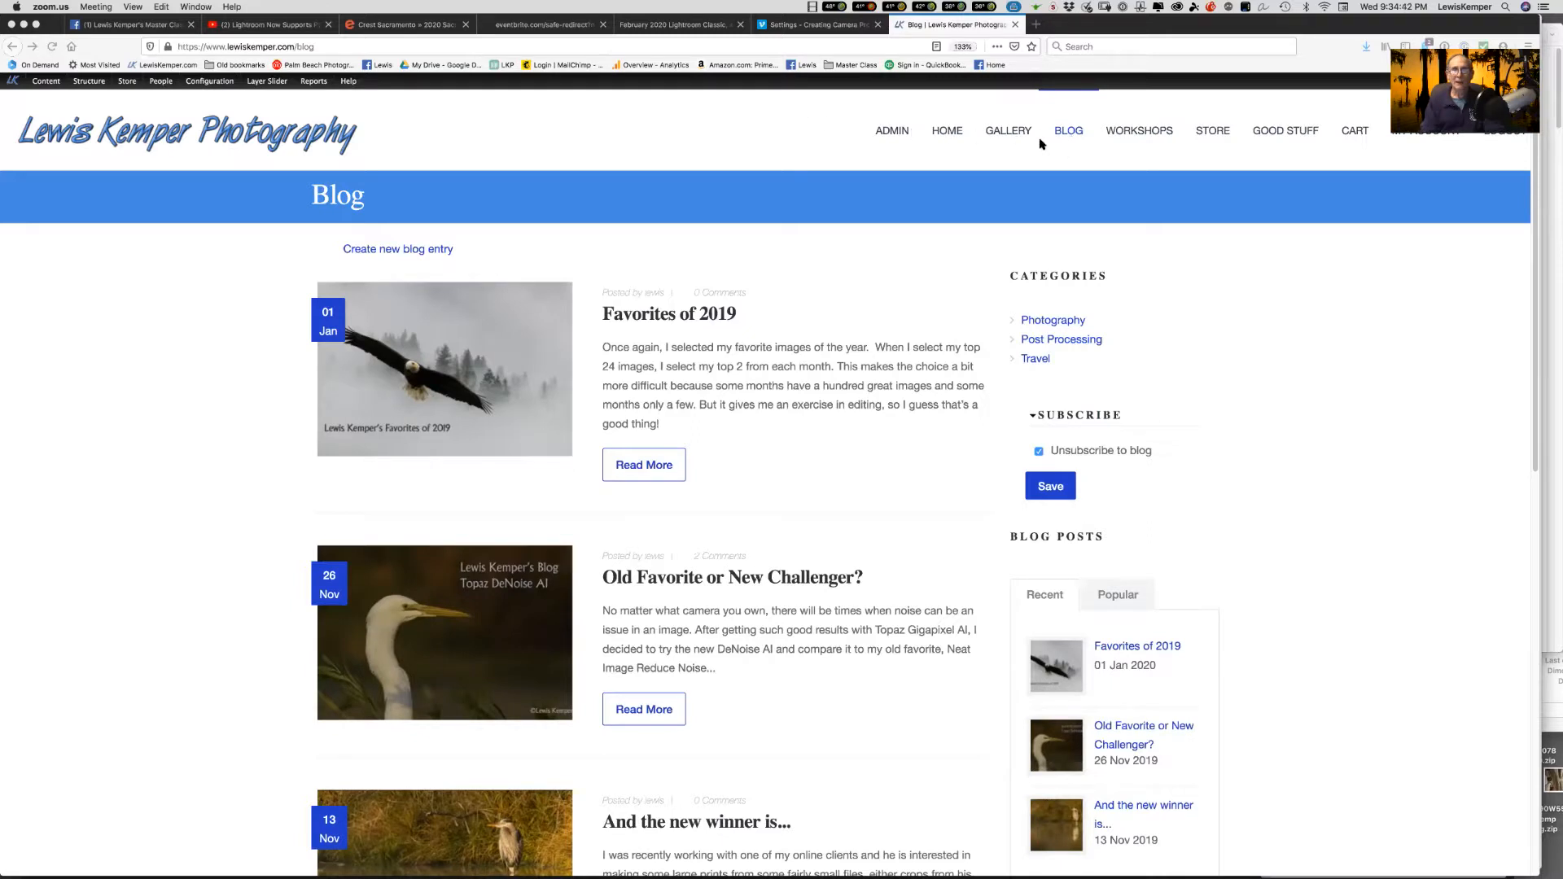
Open the article "The How and Why of Creating Custom Camera Profiles" from the blog's Post Processing category and review it down to its video
left_click(1066, 340)
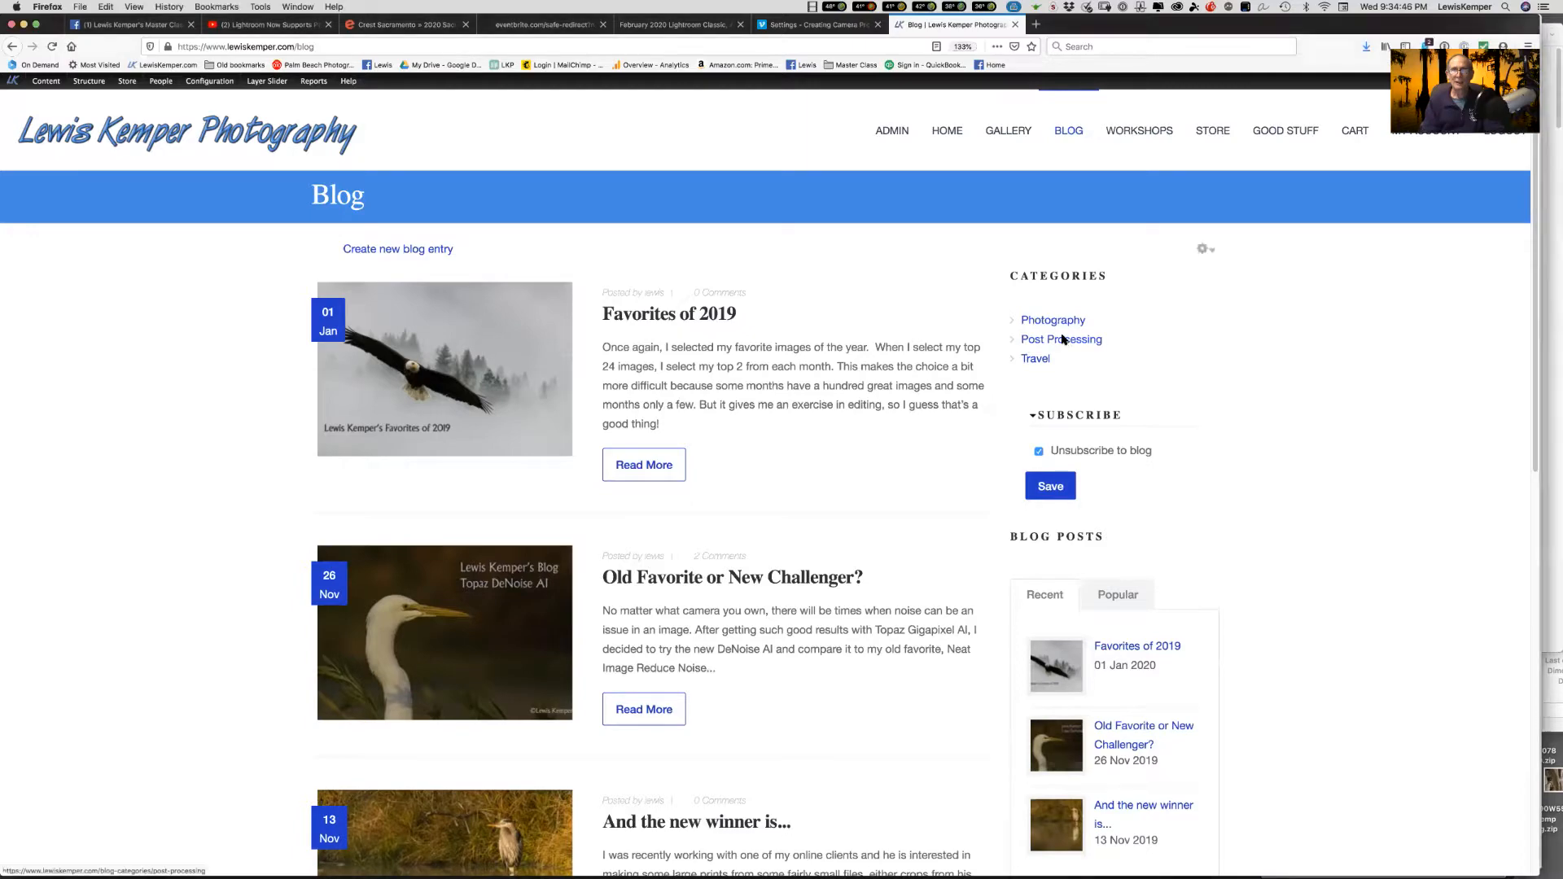
left_click(1052, 340)
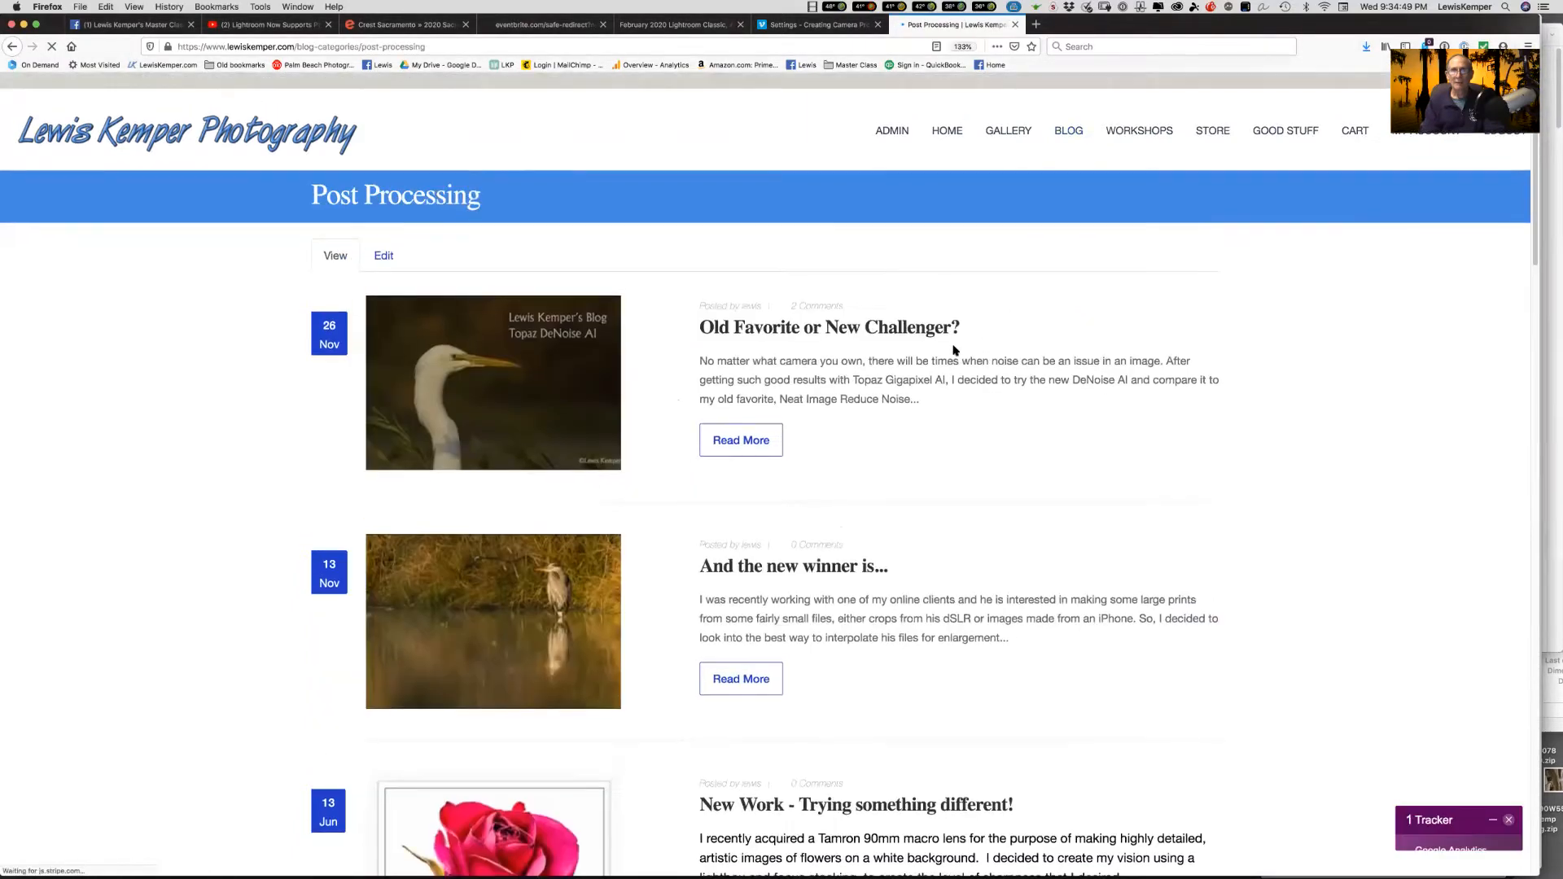
scroll(855, 440, "down", 7)
scroll(854, 440, "down", 3)
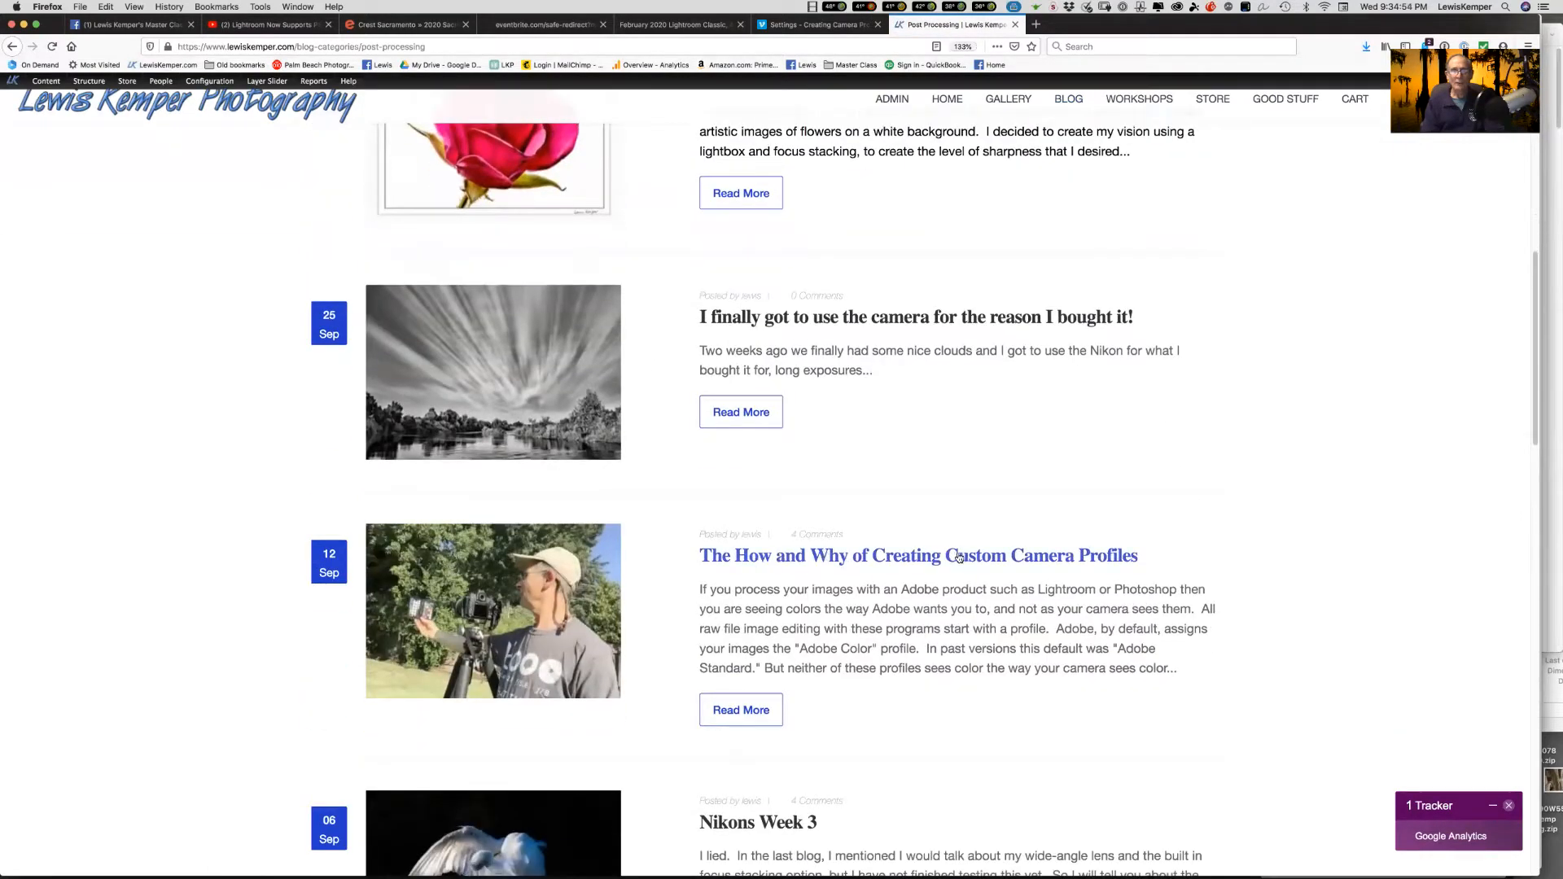
left_click(957, 557)
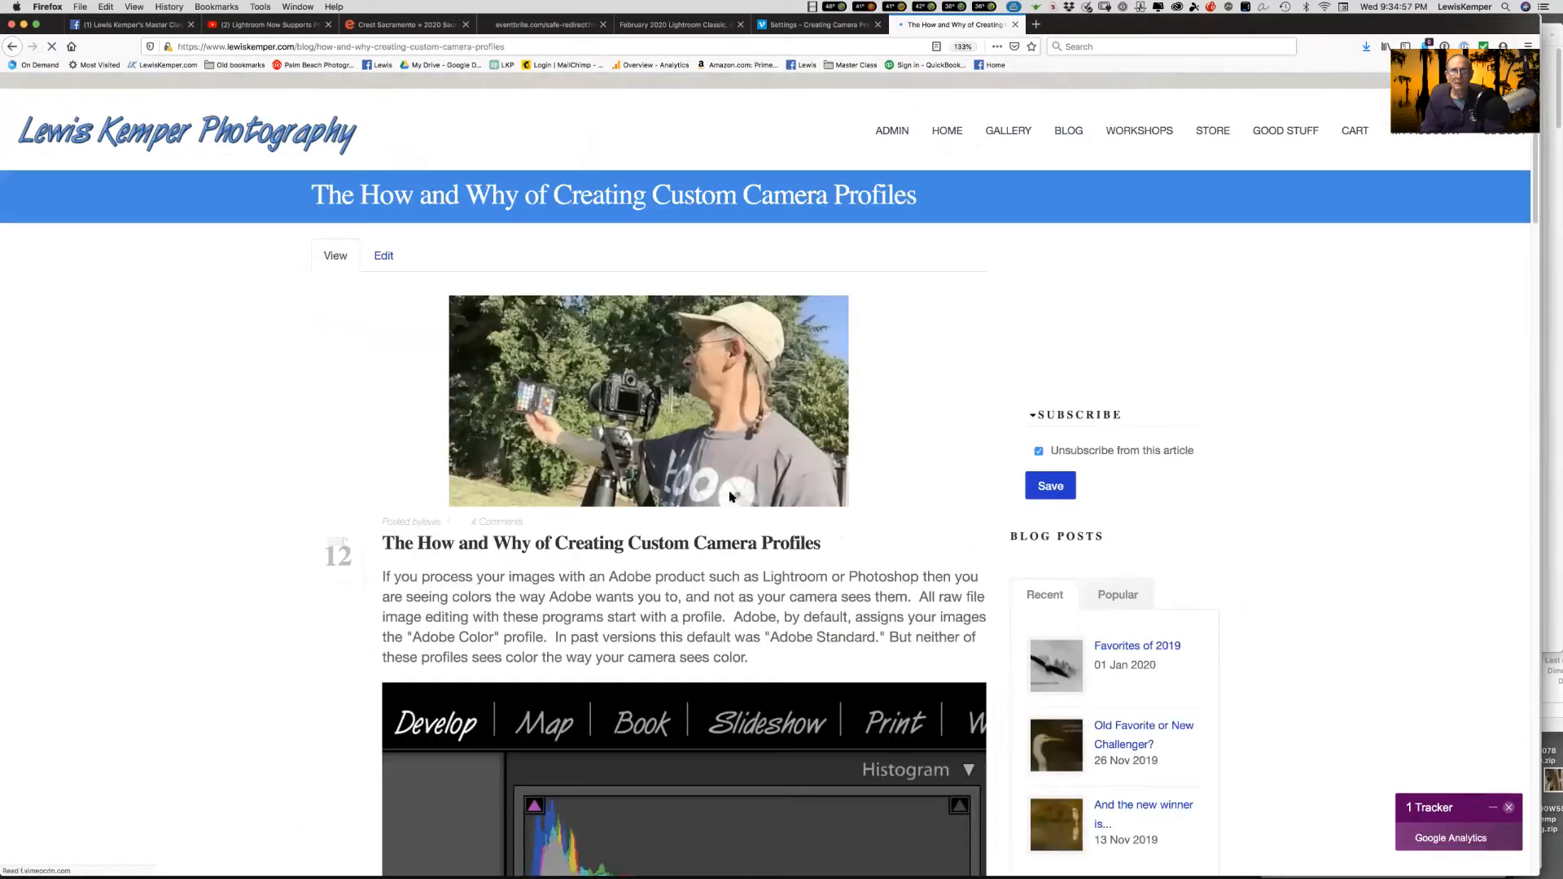
scroll(730, 497, "down", 10)
scroll(730, 497, "down", 12)
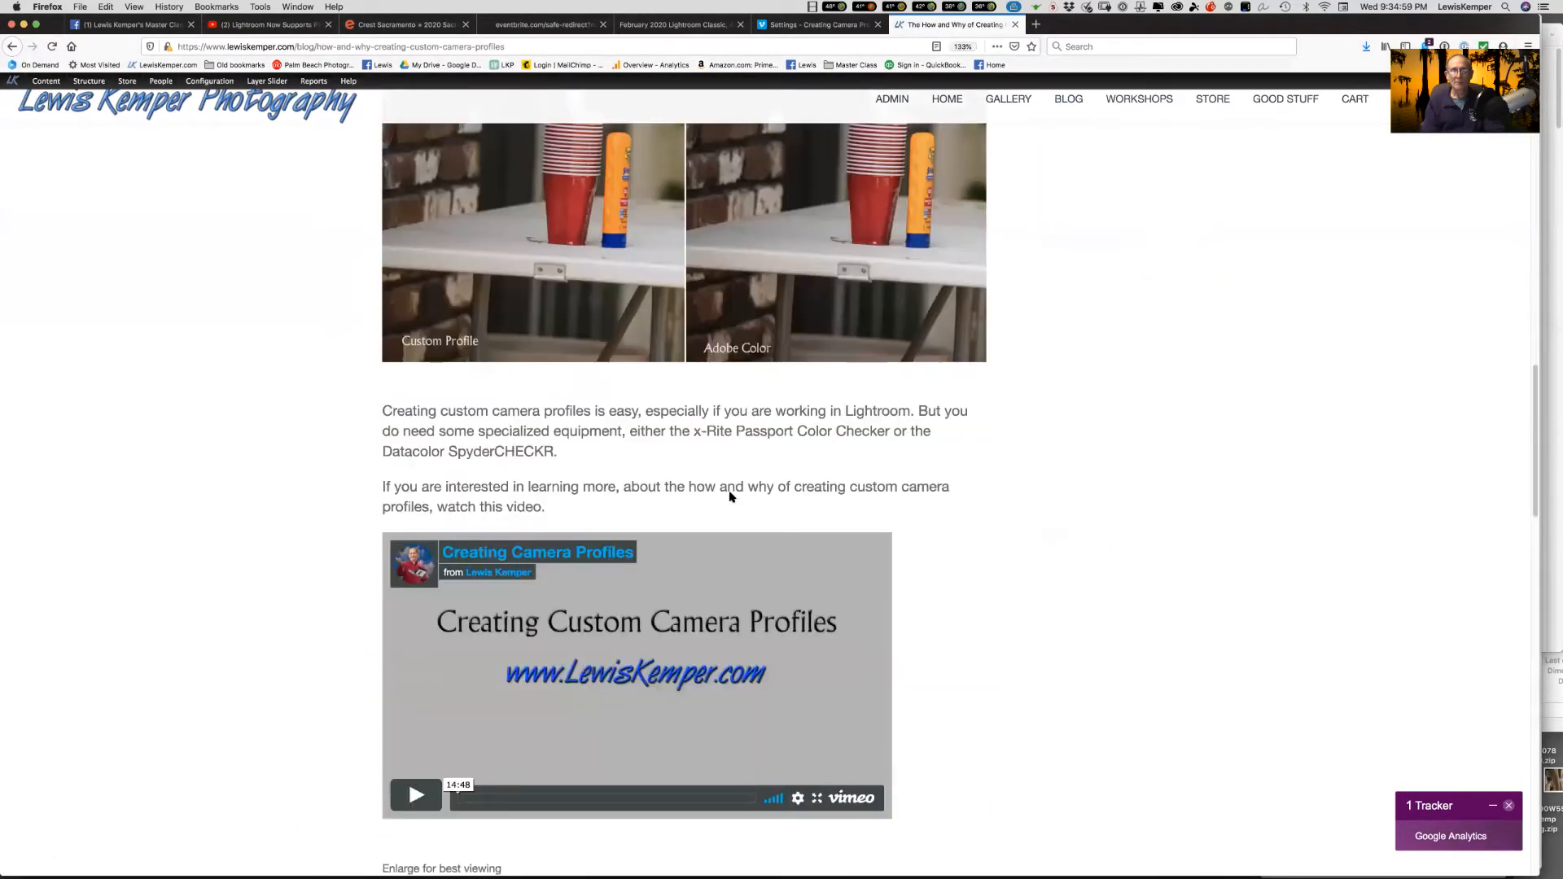
scroll(722, 481, "up", 5)
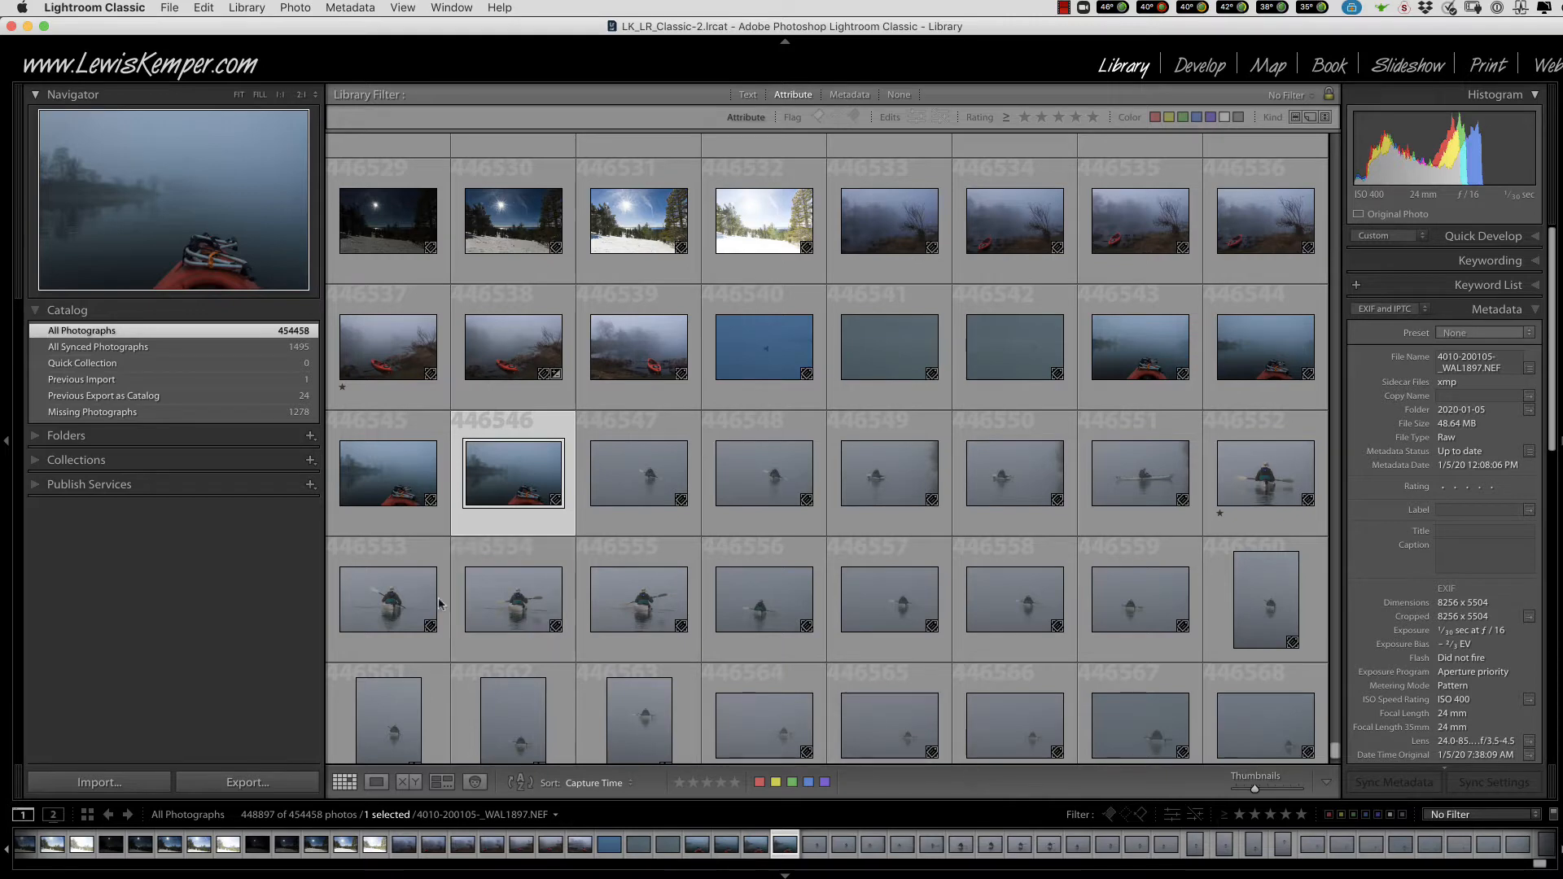
Switch to Lightroom Classic, check the program's version information, and dismiss it
left_click(103, 9)
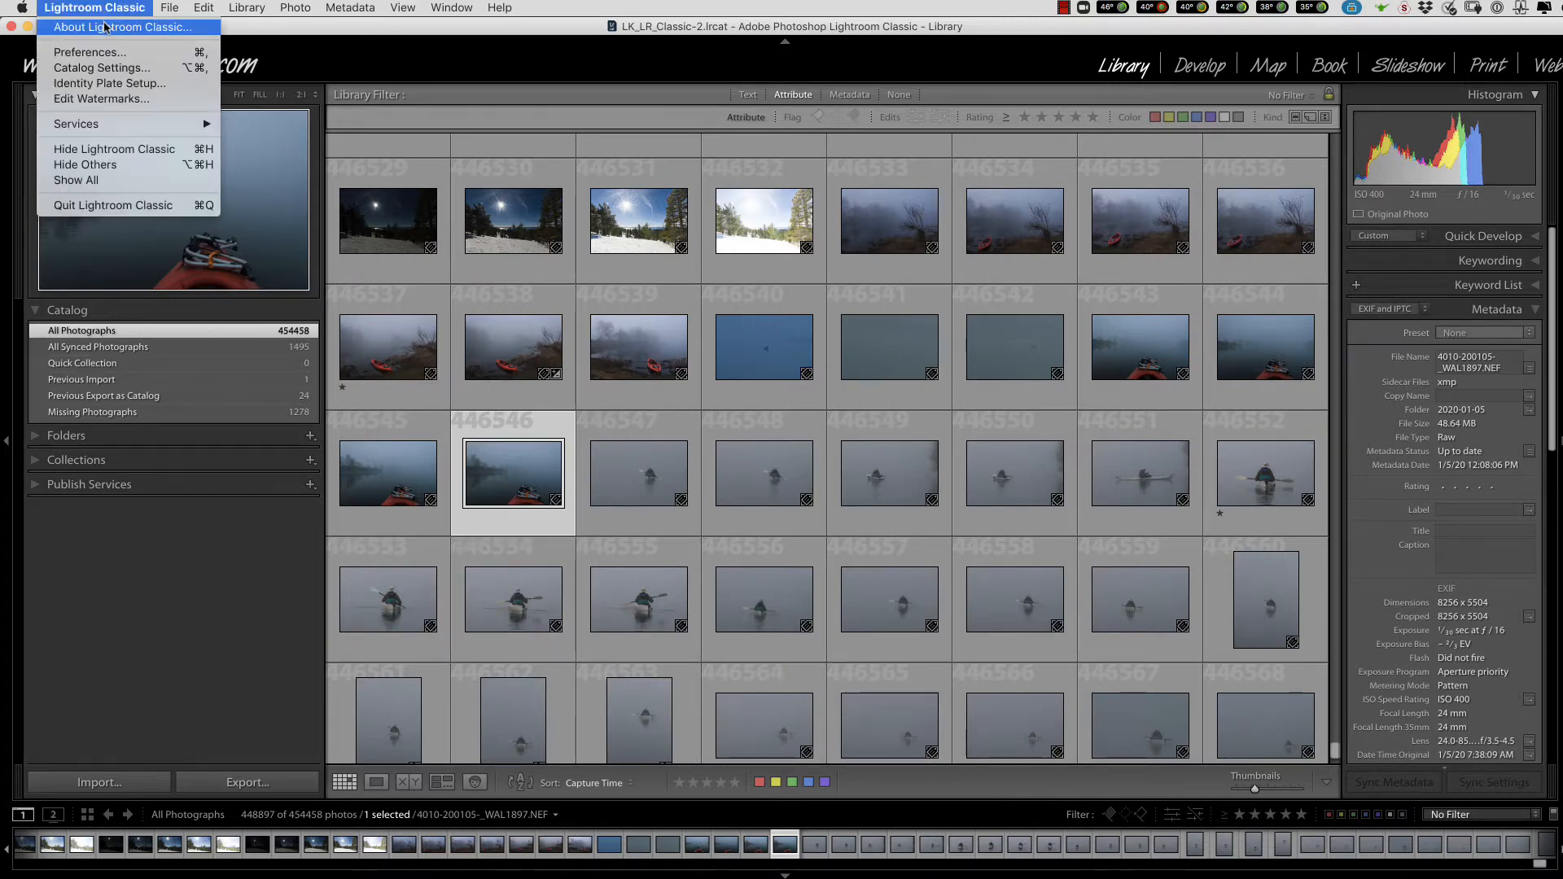
left_click(107, 28)
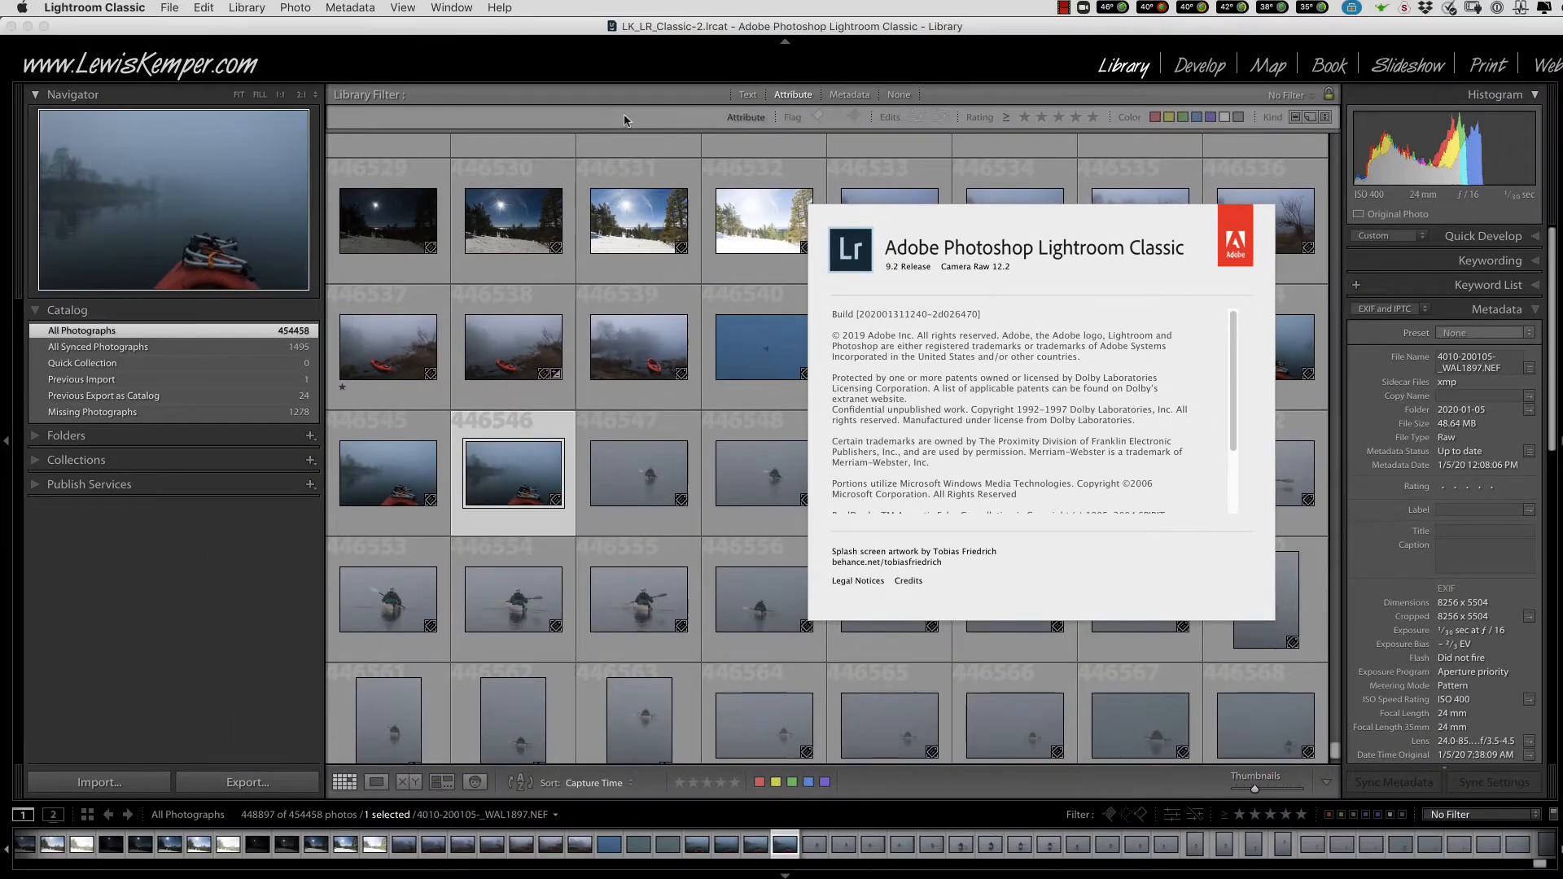
left_click(623, 116)
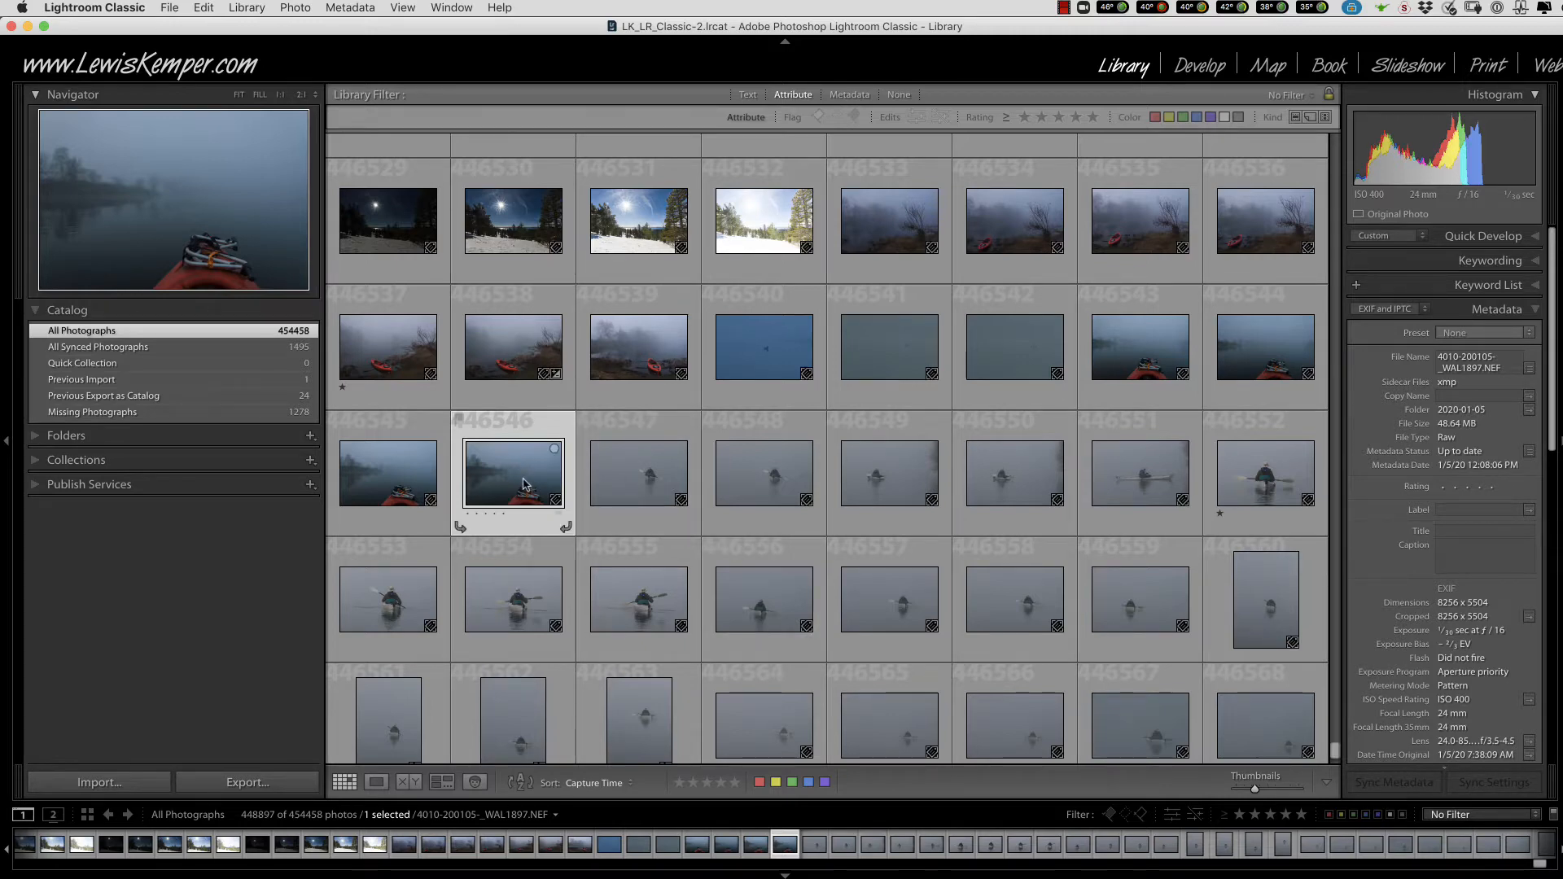
Open the selected photo of the red kayak bow in Develop and examine its Basic, Detail and Lens Corrections settings
mouse_move(523, 483)
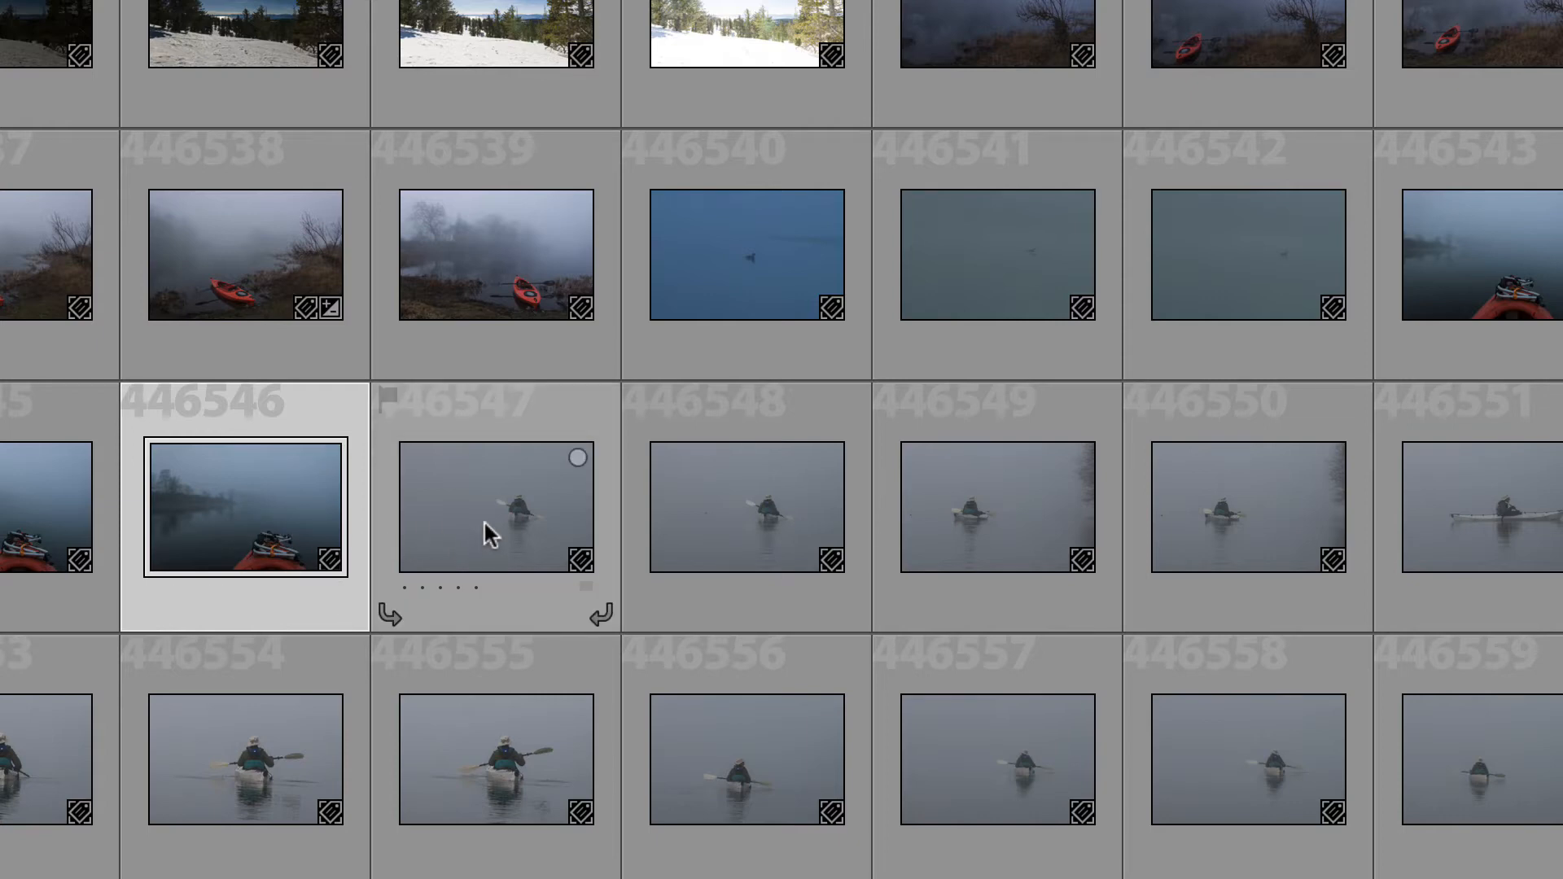
mouse_move(484, 516)
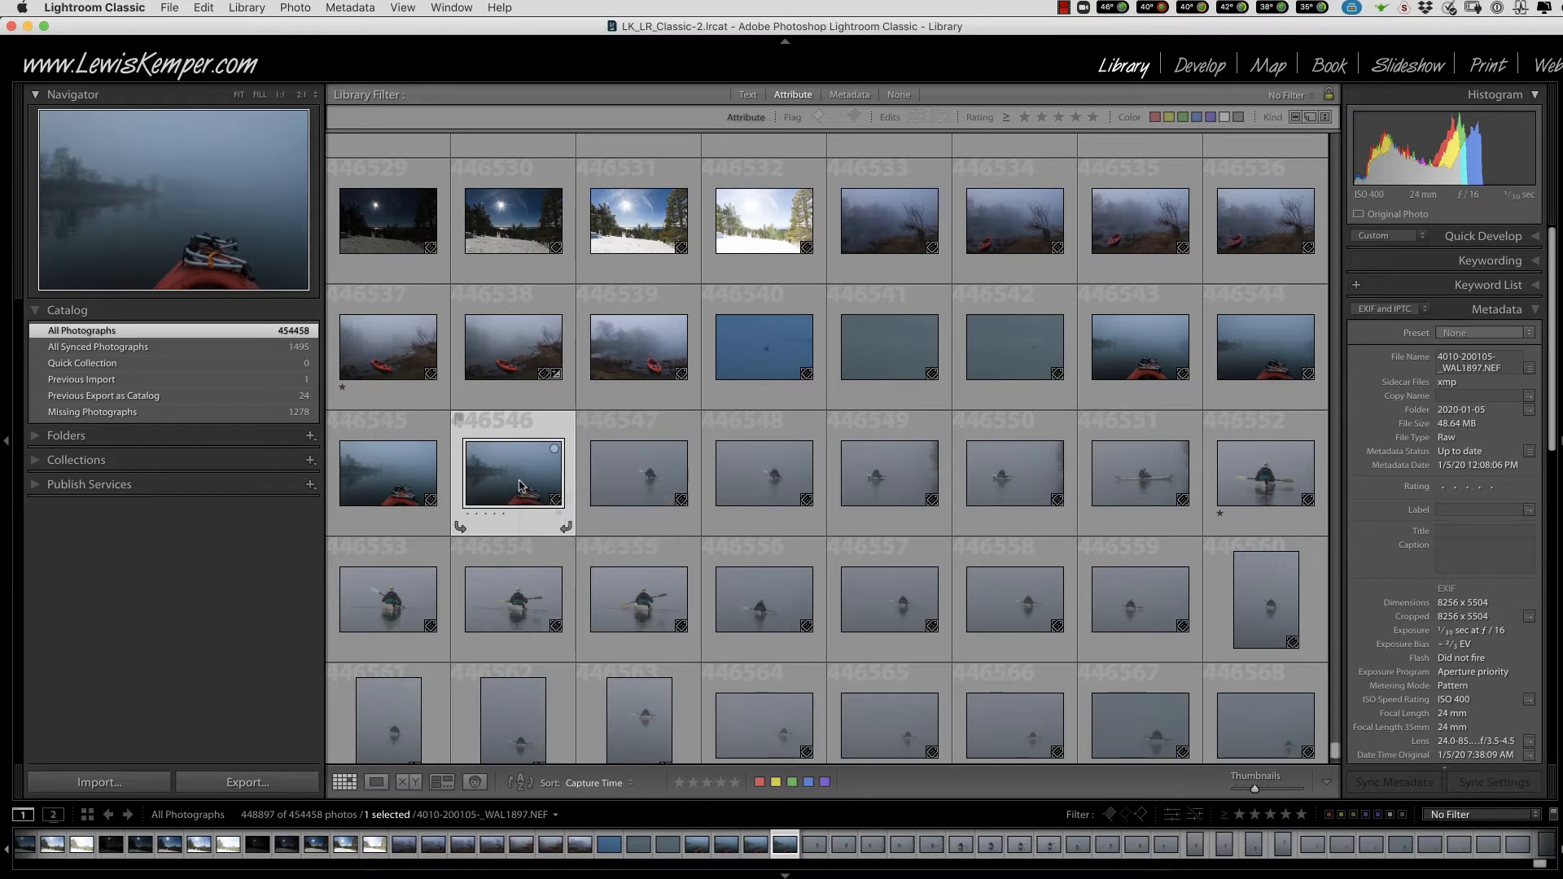
left_click(1202, 72)
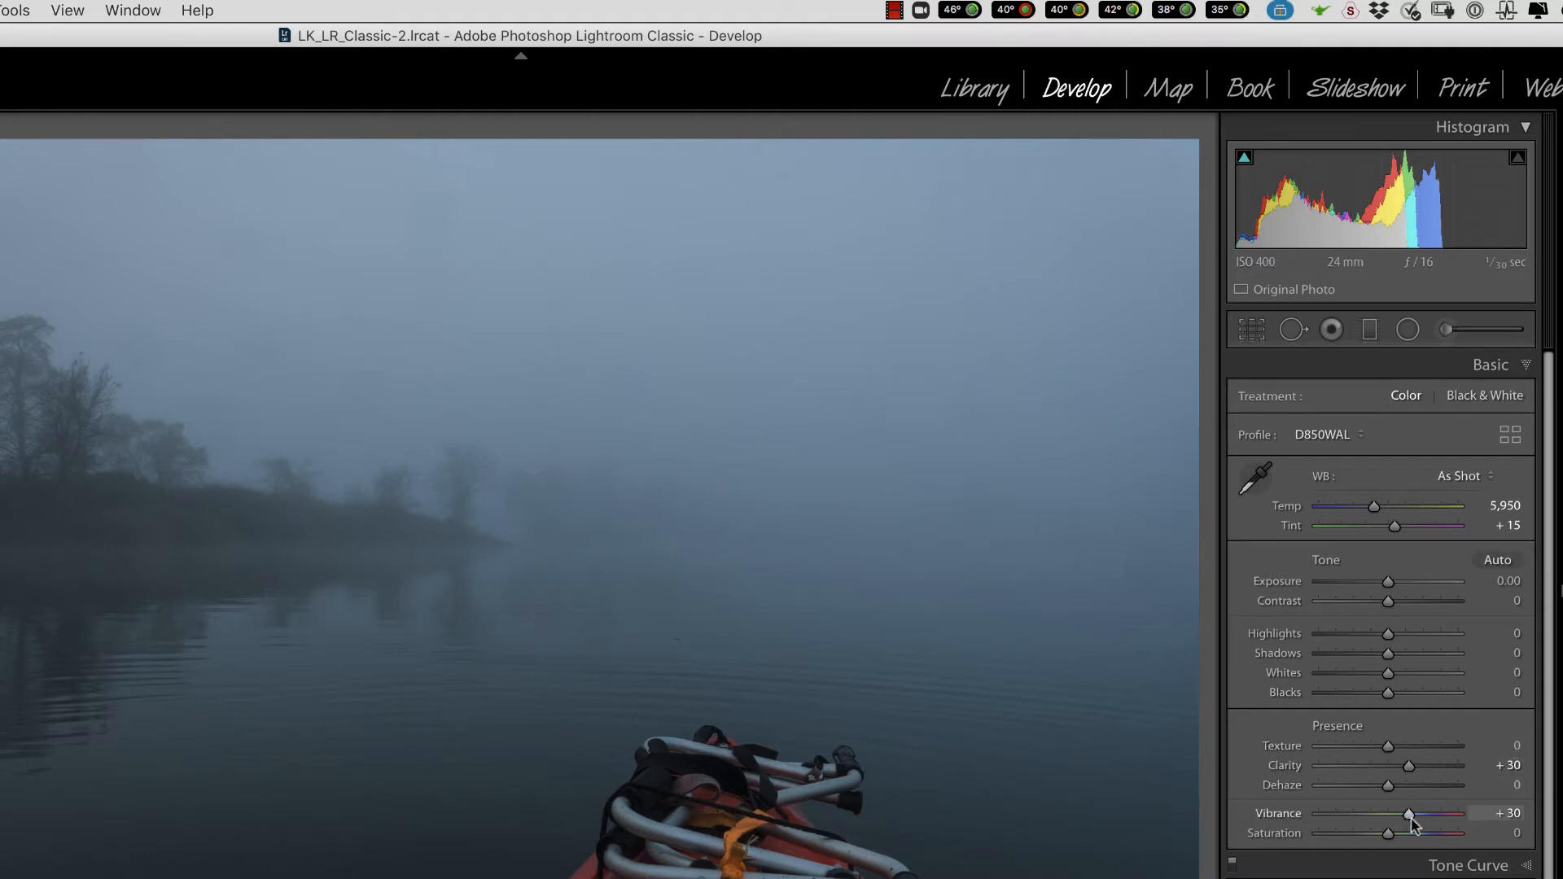
key("super+5")
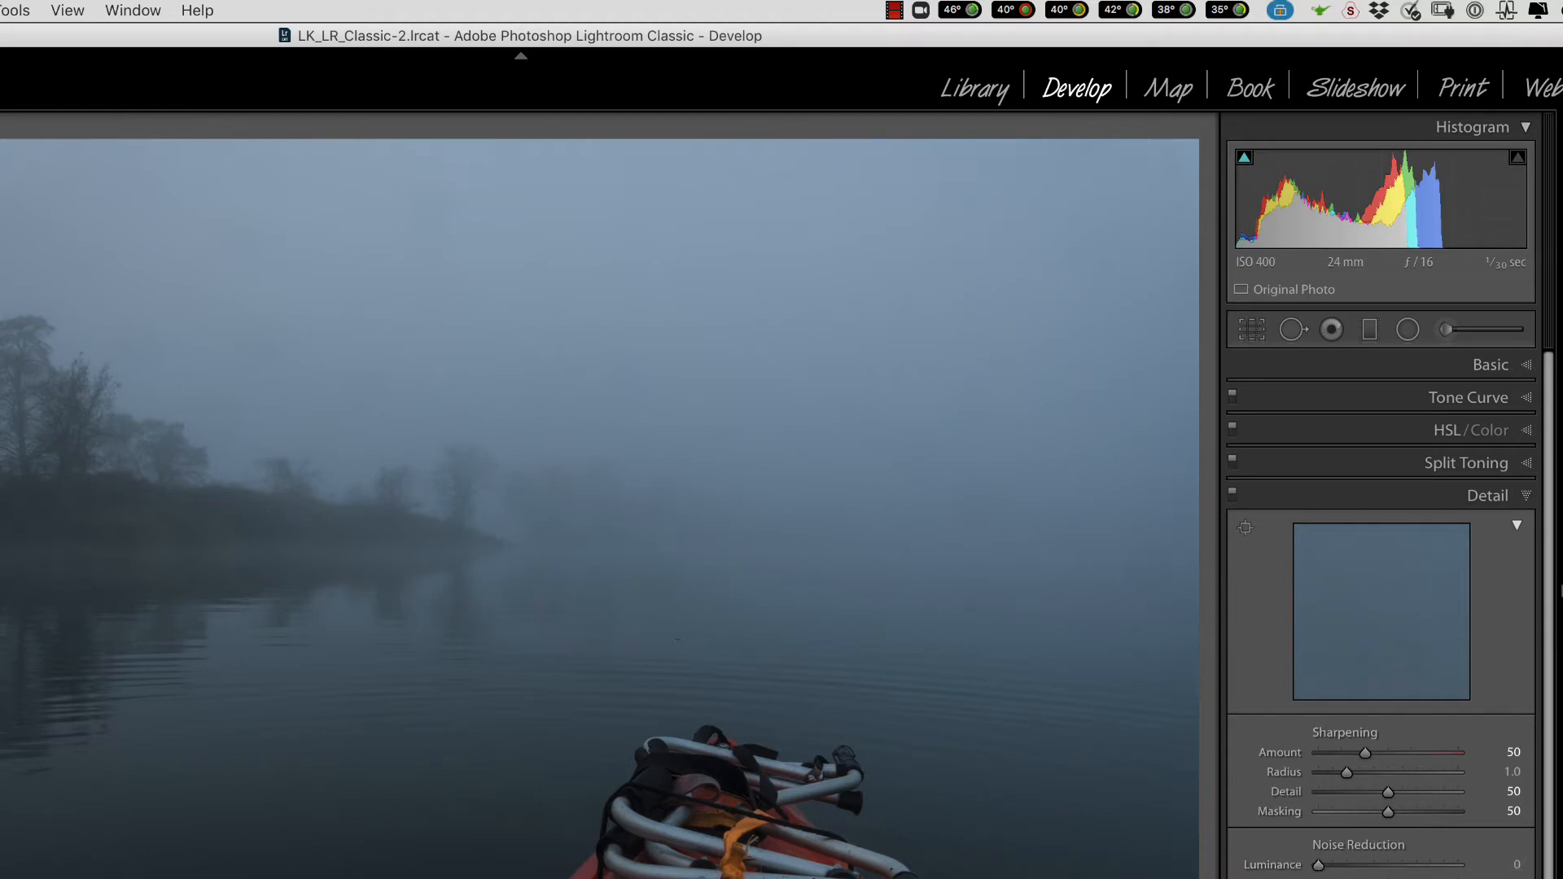
left_click(1451, 878)
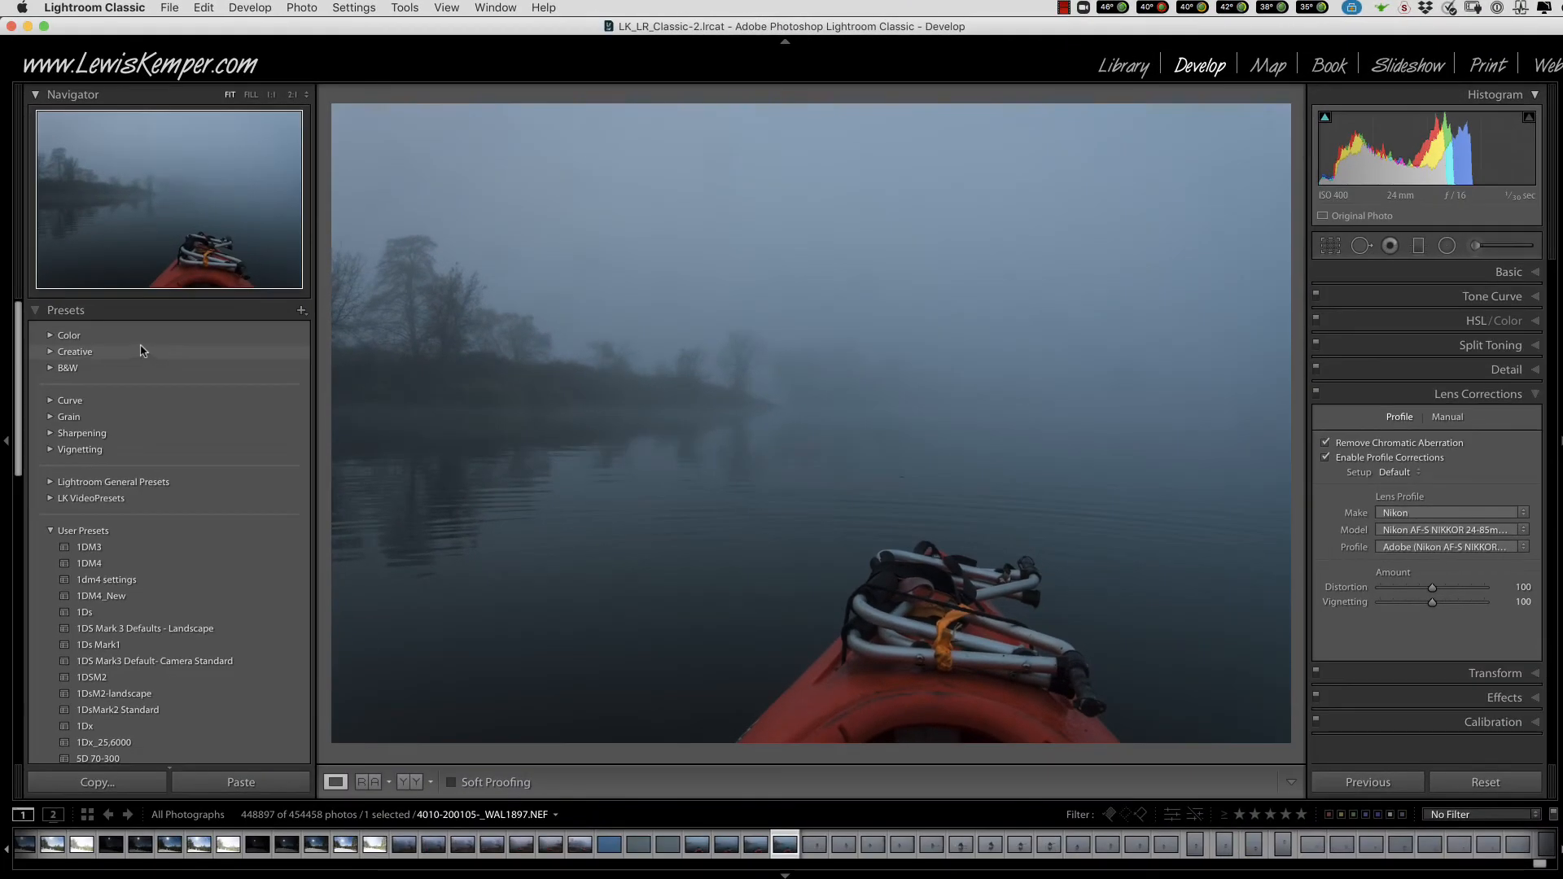
Start a new develop preset including only Treatment & Profile, Clarity, Sharpening, Vibrance, all Lens Corrections and Process Version
left_click(37, 312)
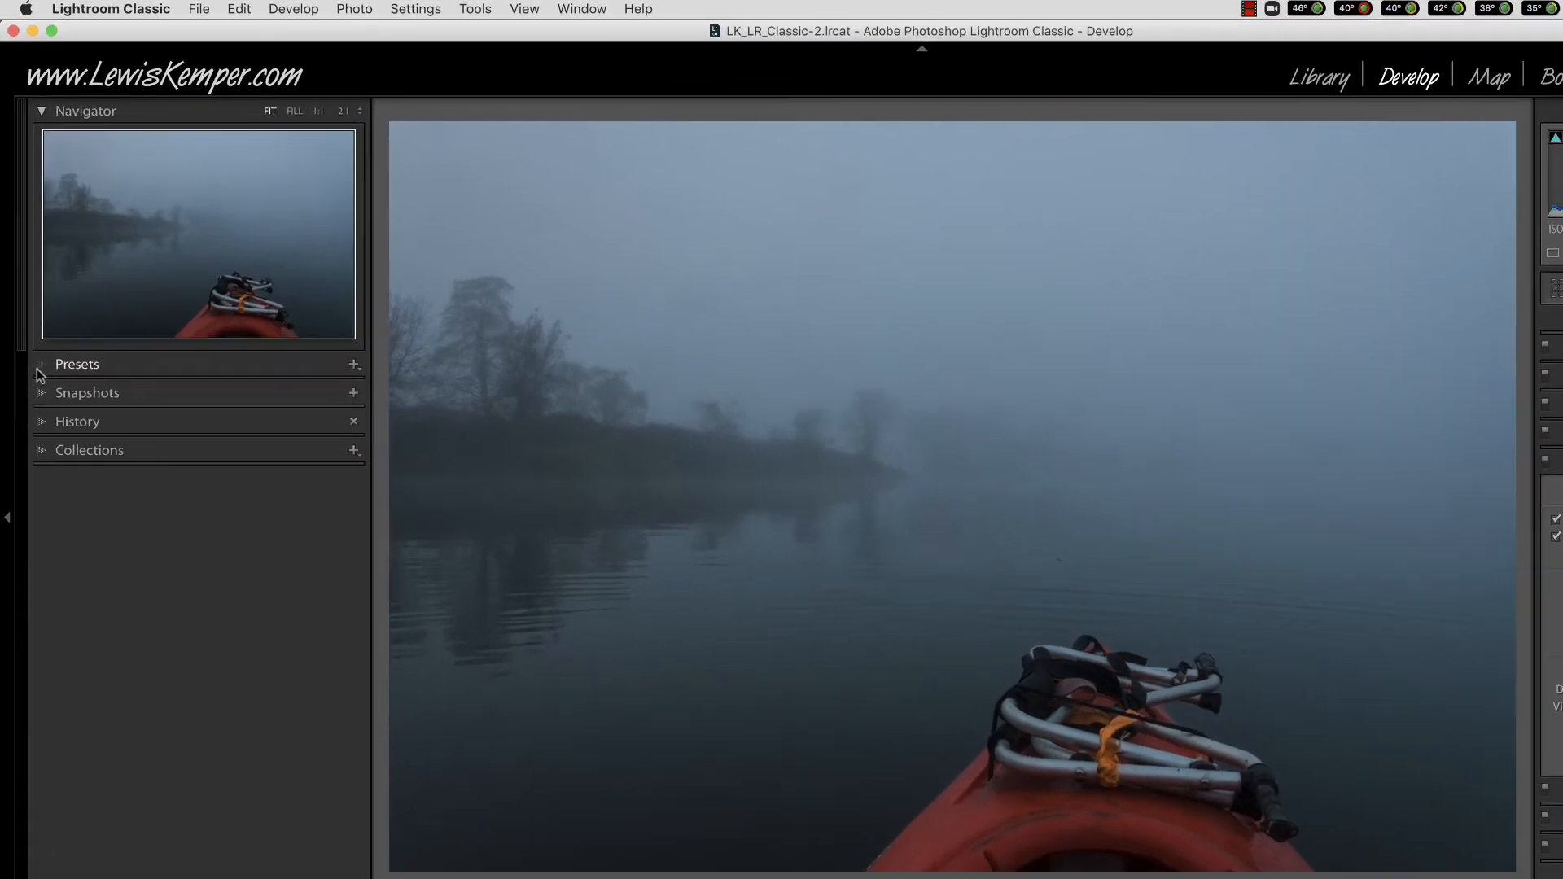
left_click(37, 368)
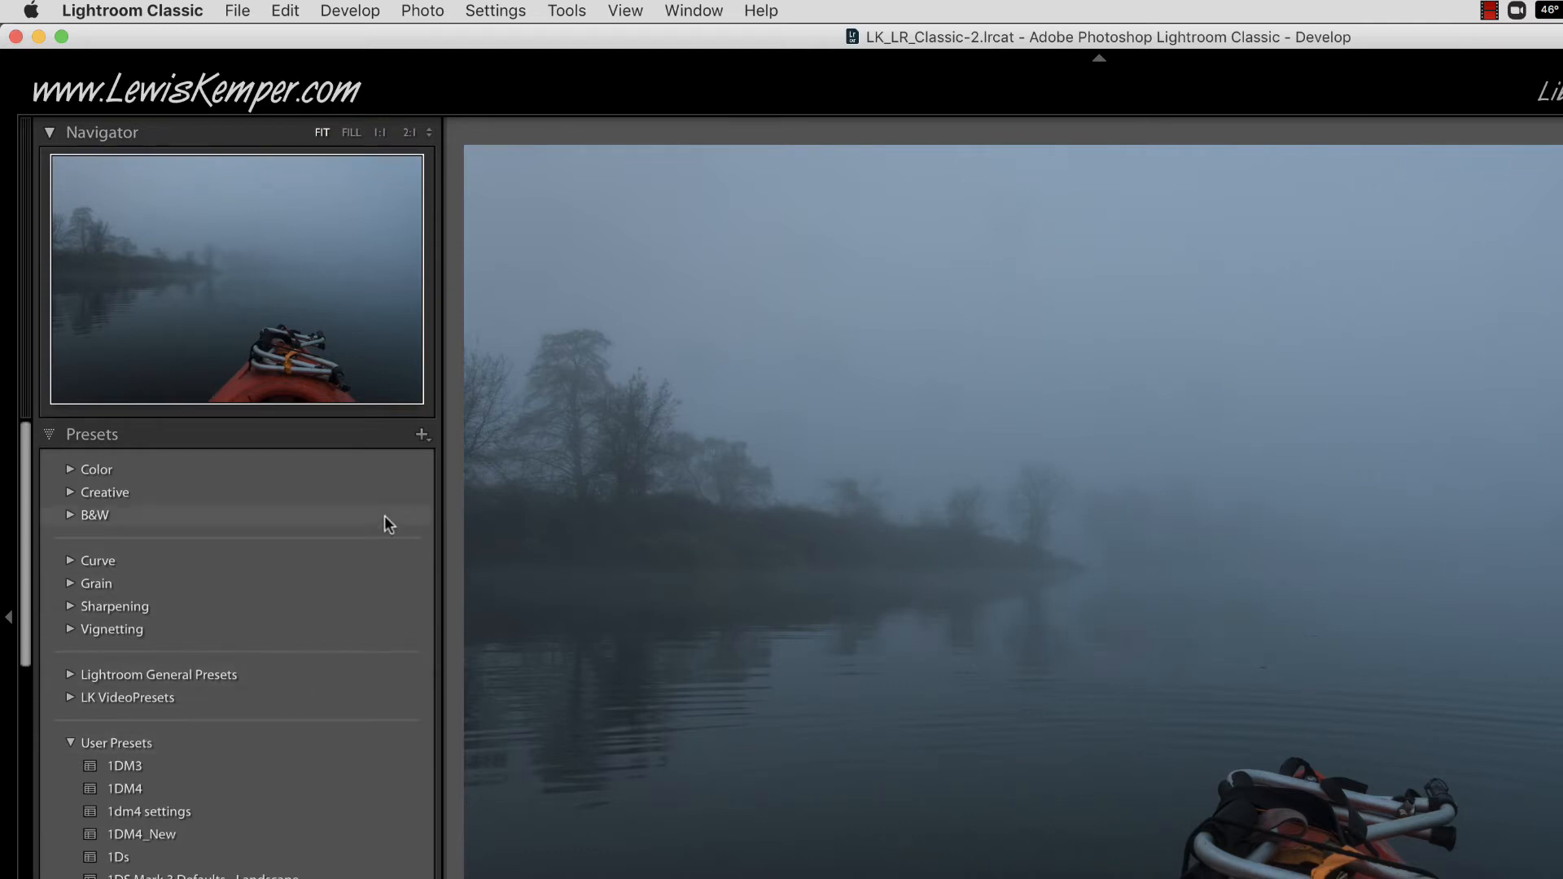
left_click(422, 438)
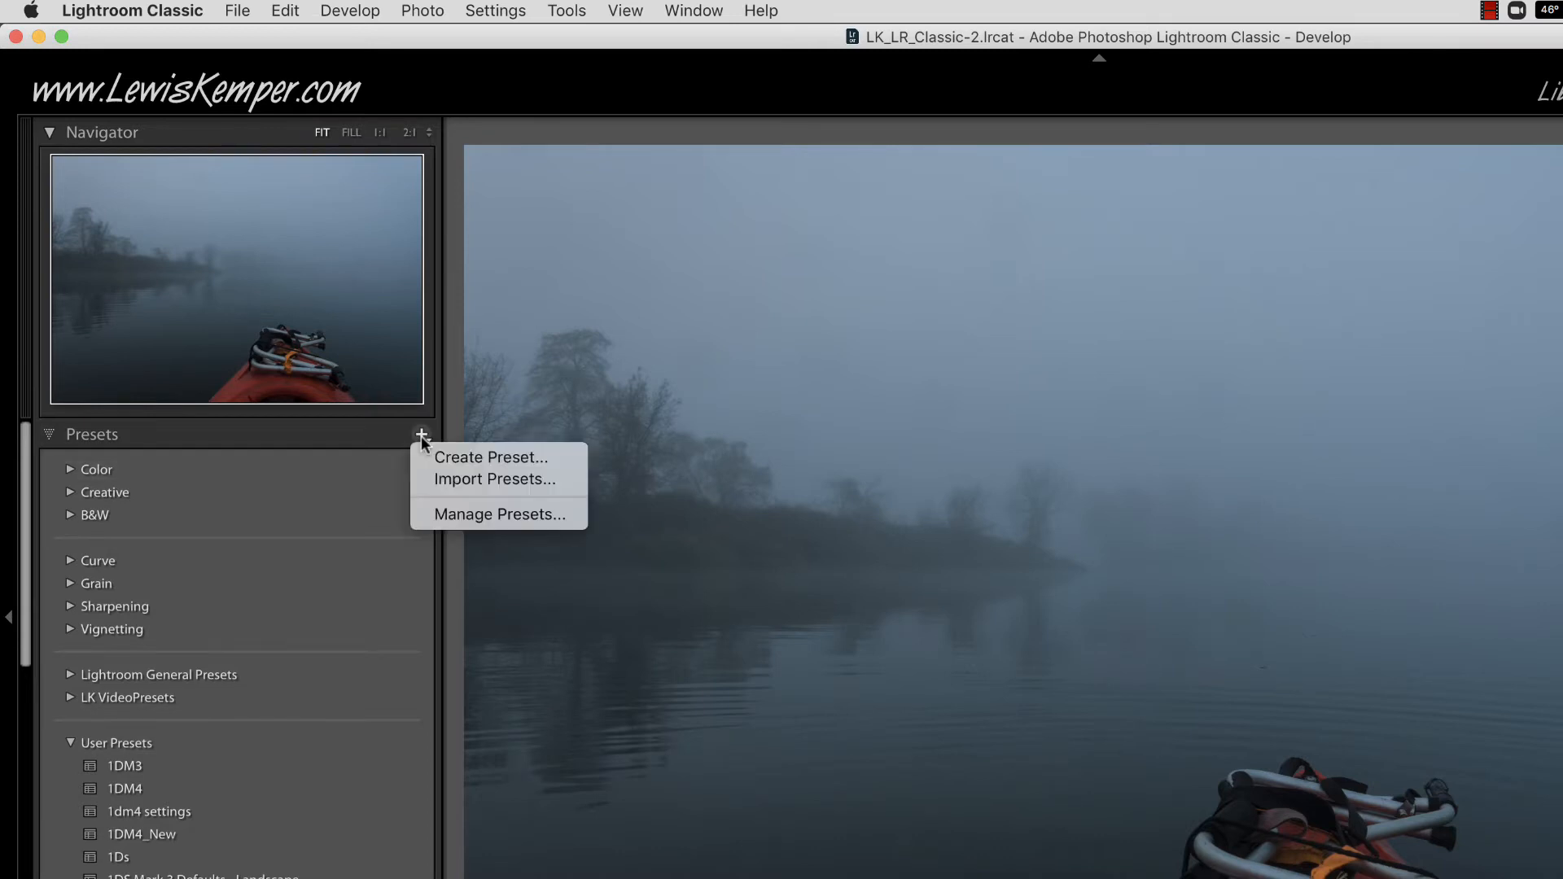
left_click(461, 457)
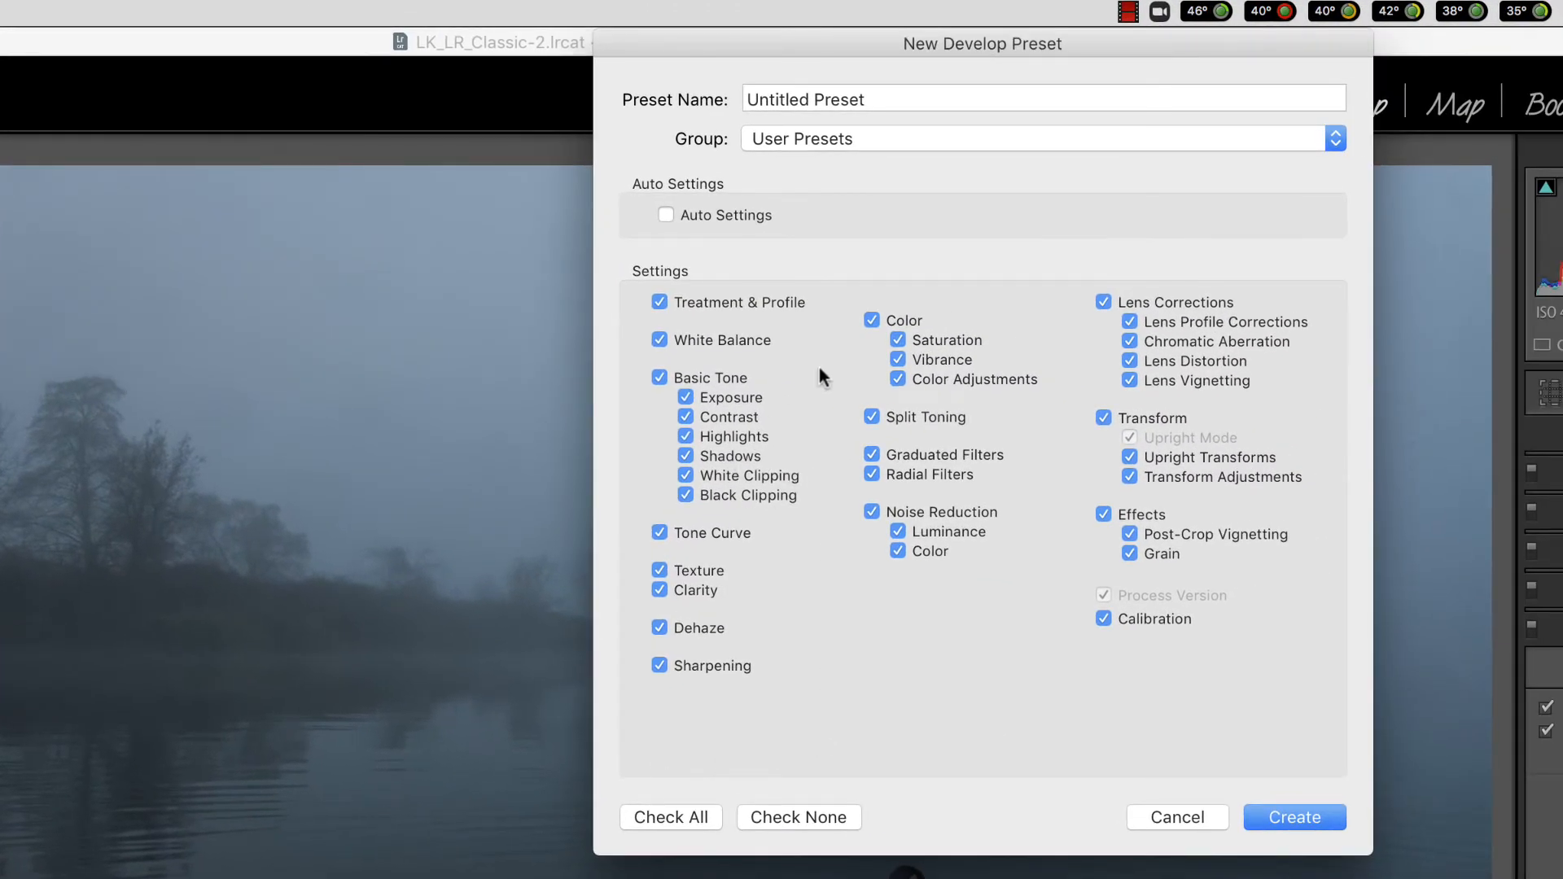
left_click(817, 817)
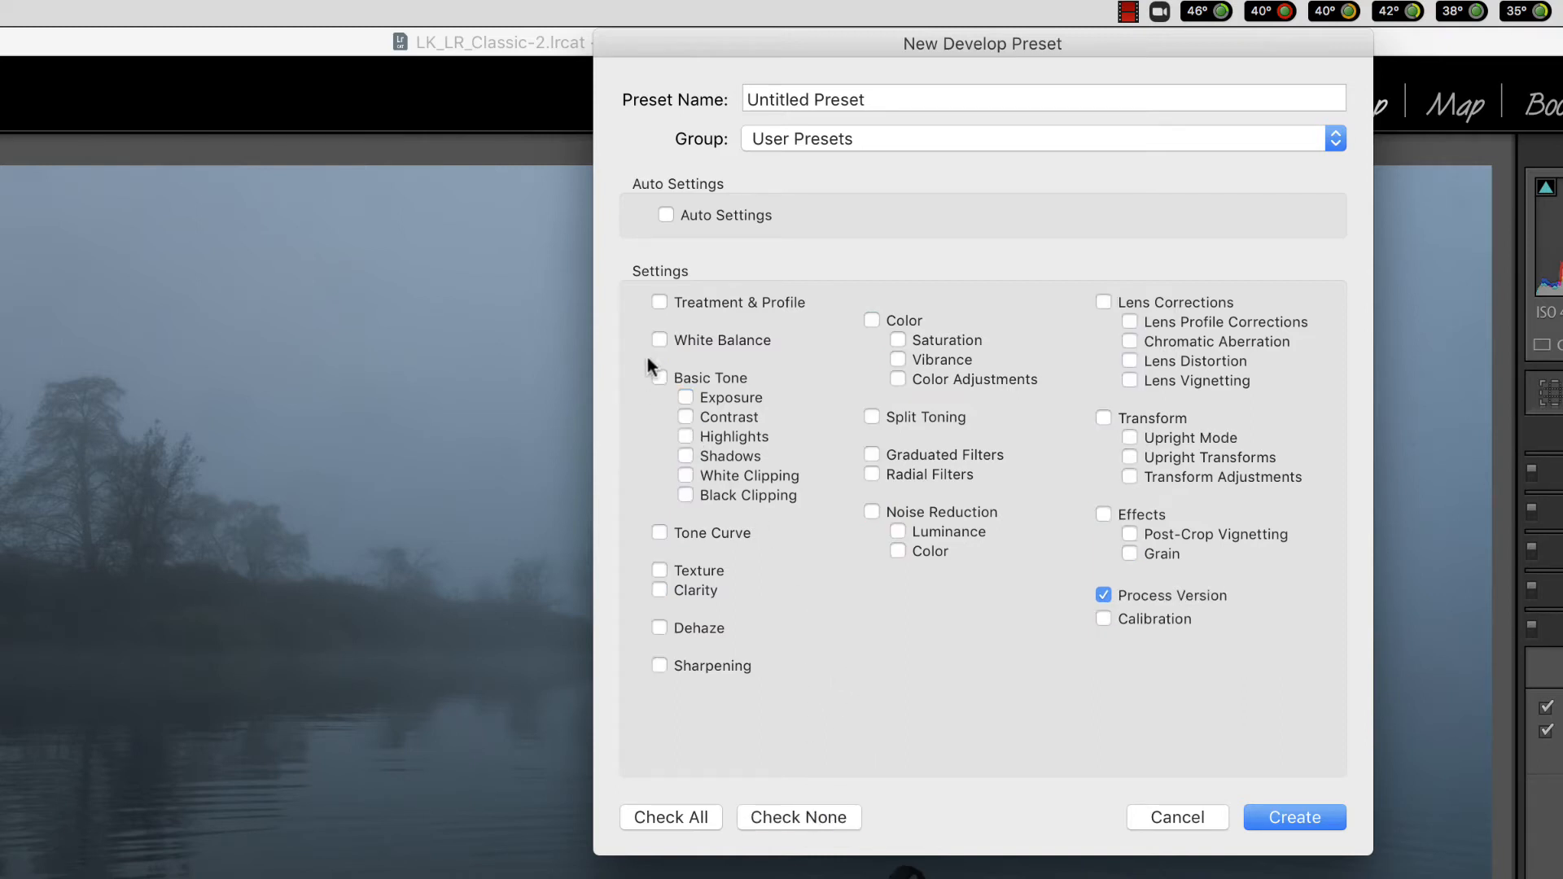
left_click(658, 304)
left_click(661, 666)
left_click(1102, 301)
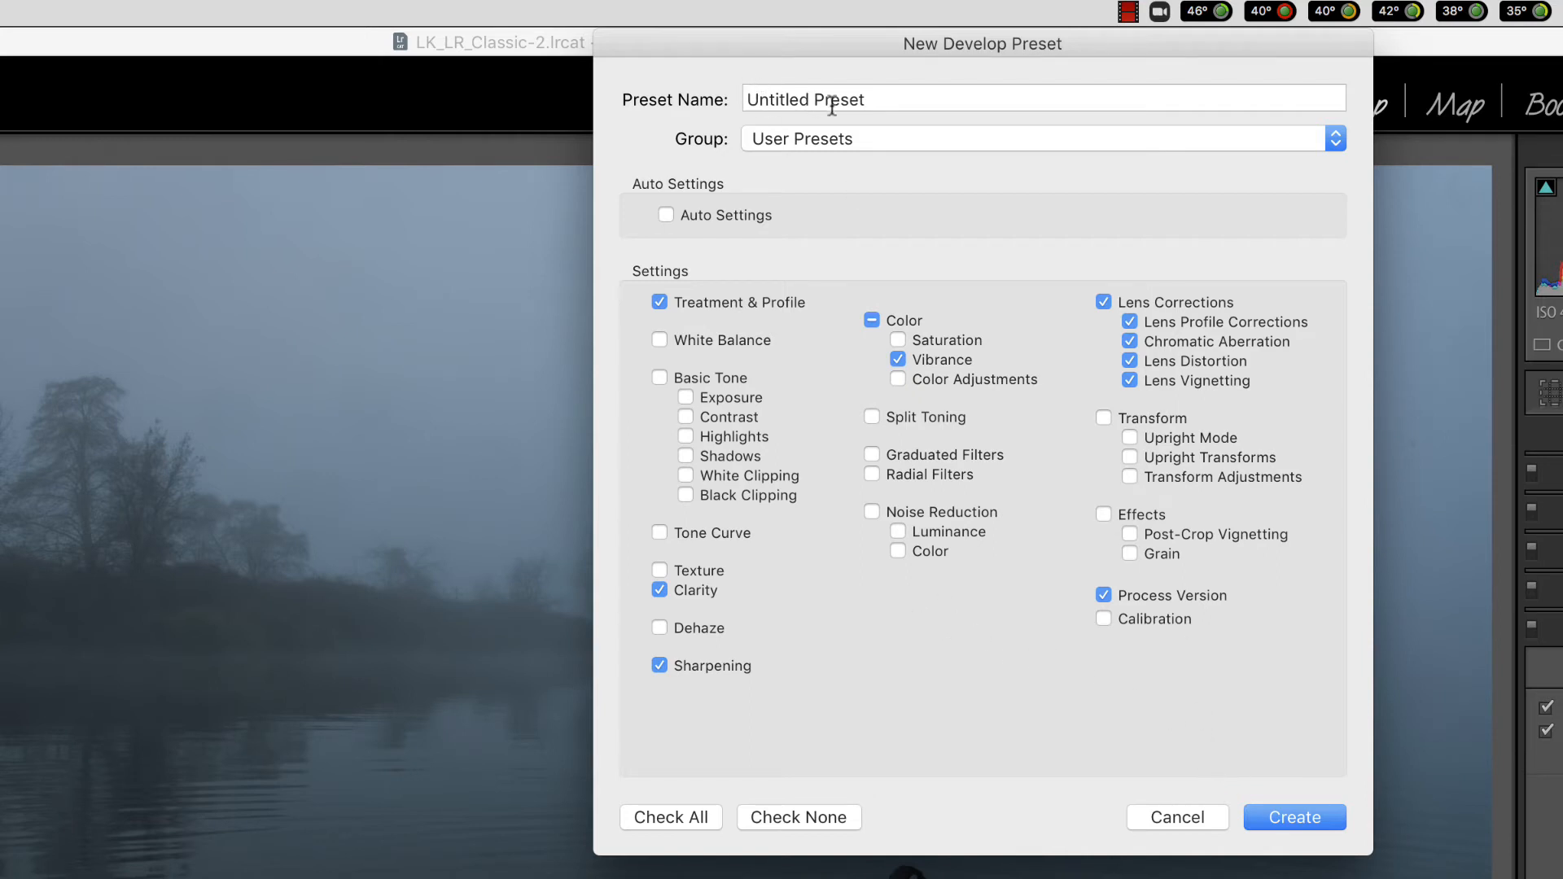
Name the preset NikonD850WAL and create it in the User Presets group
triple_click(869, 100)
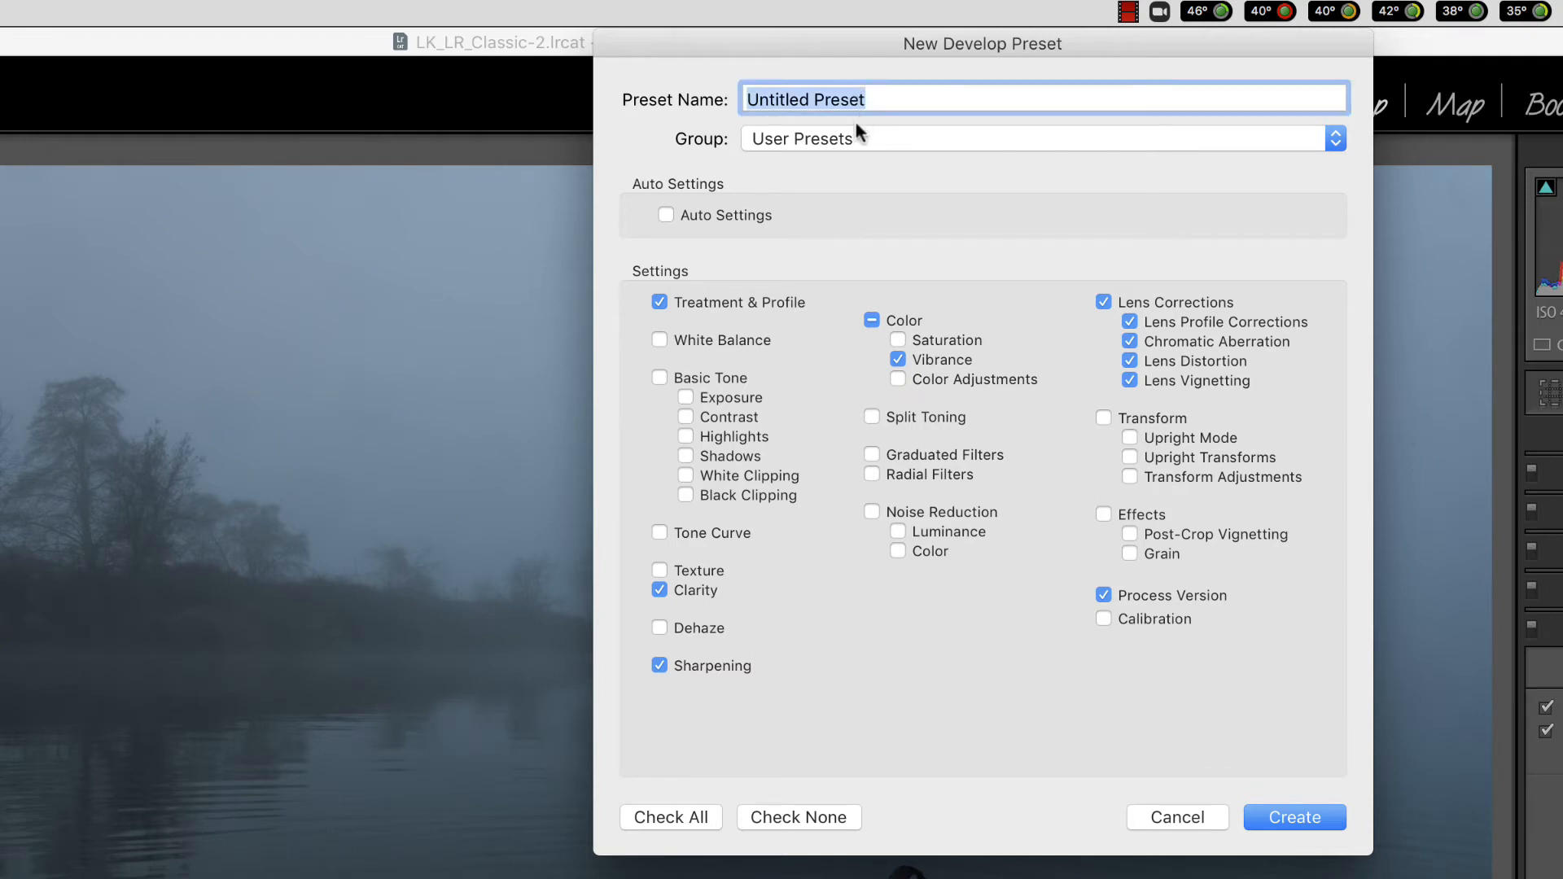
type("Nikon")
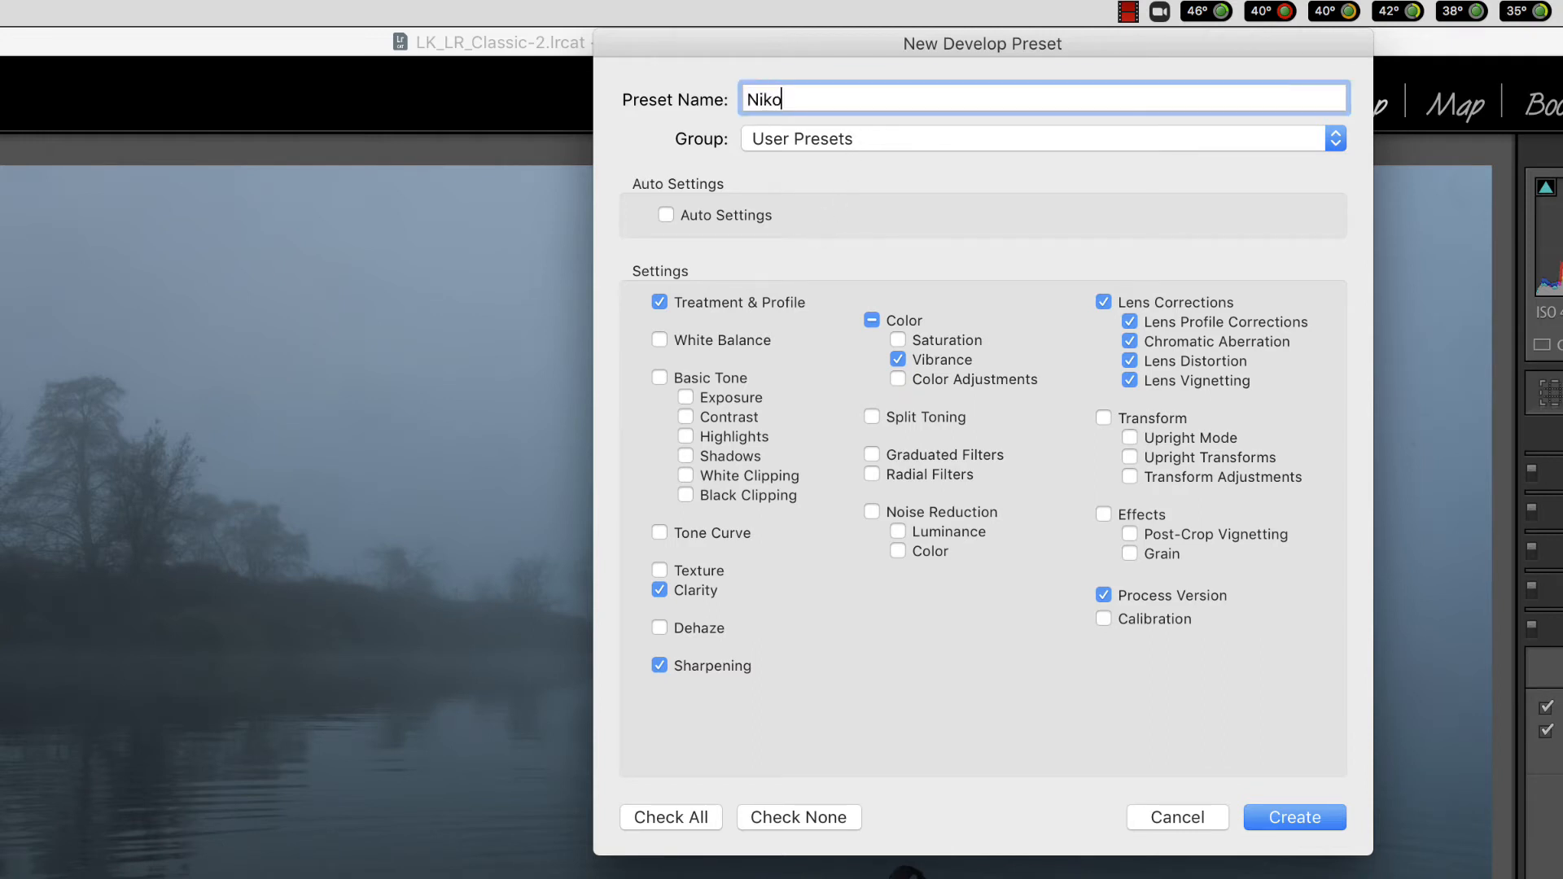
type("D850WAL")
left_click(1301, 811)
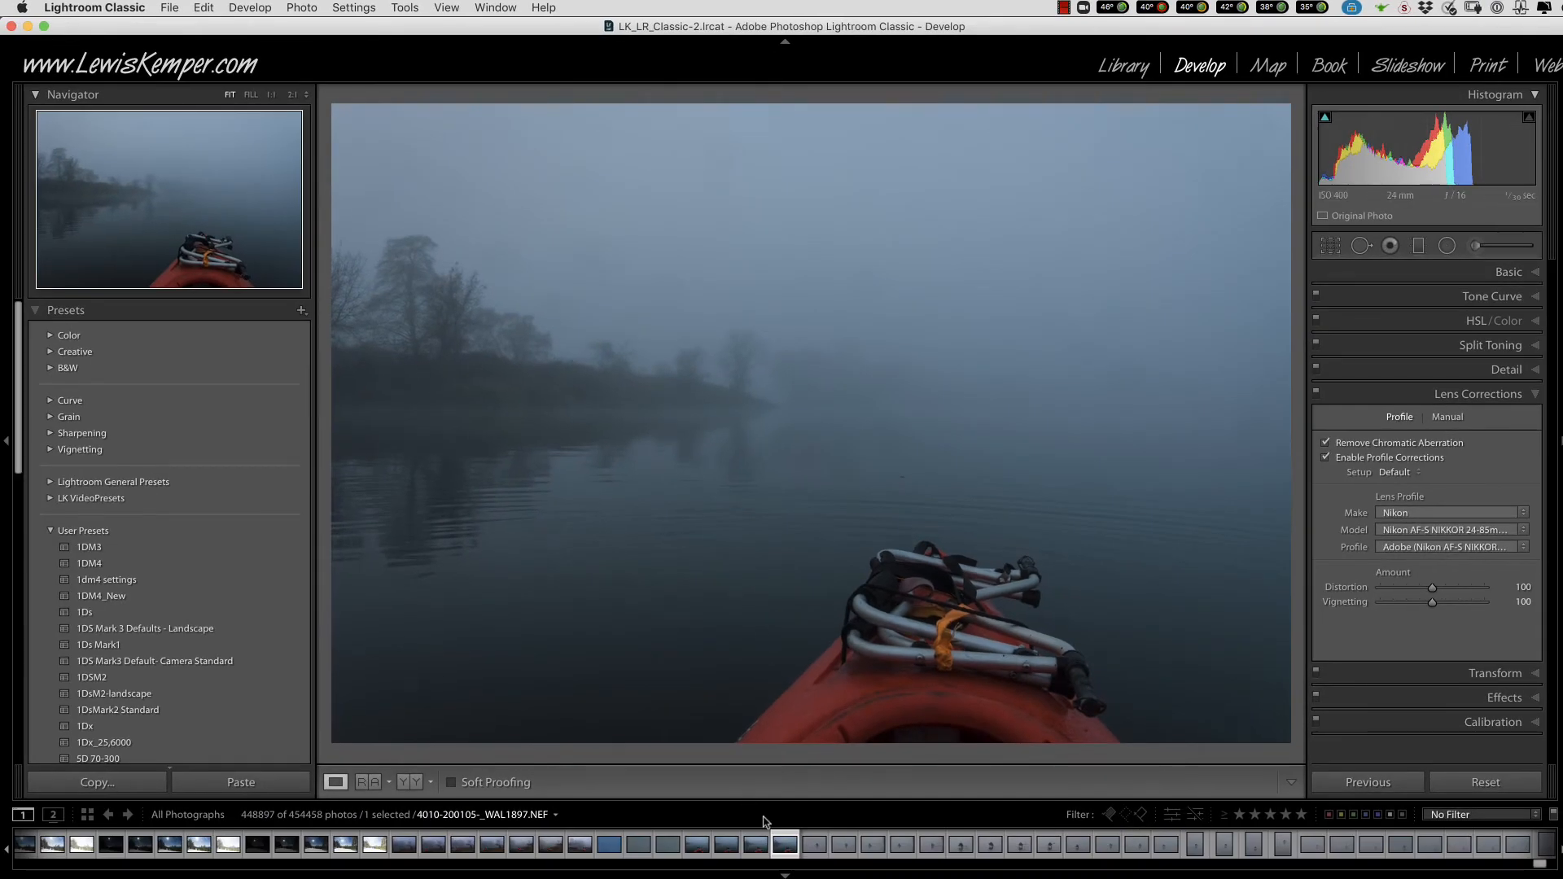
Select the next photo, showing the distant kayaker, and examine its Basic, Detail and Lens Corrections settings
left_click(815, 847)
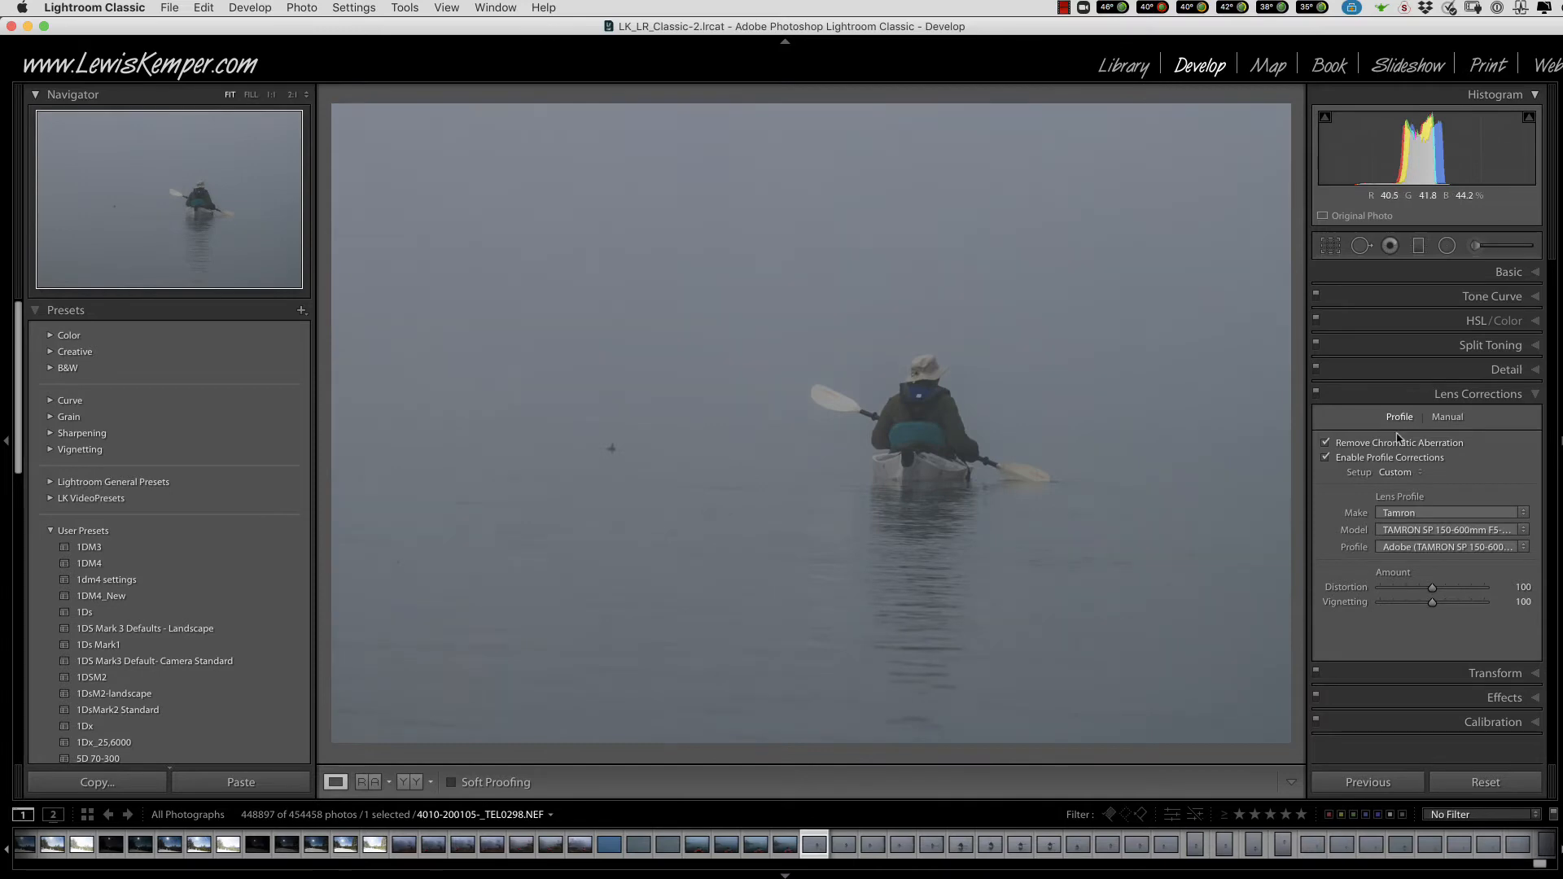
left_click(1421, 275)
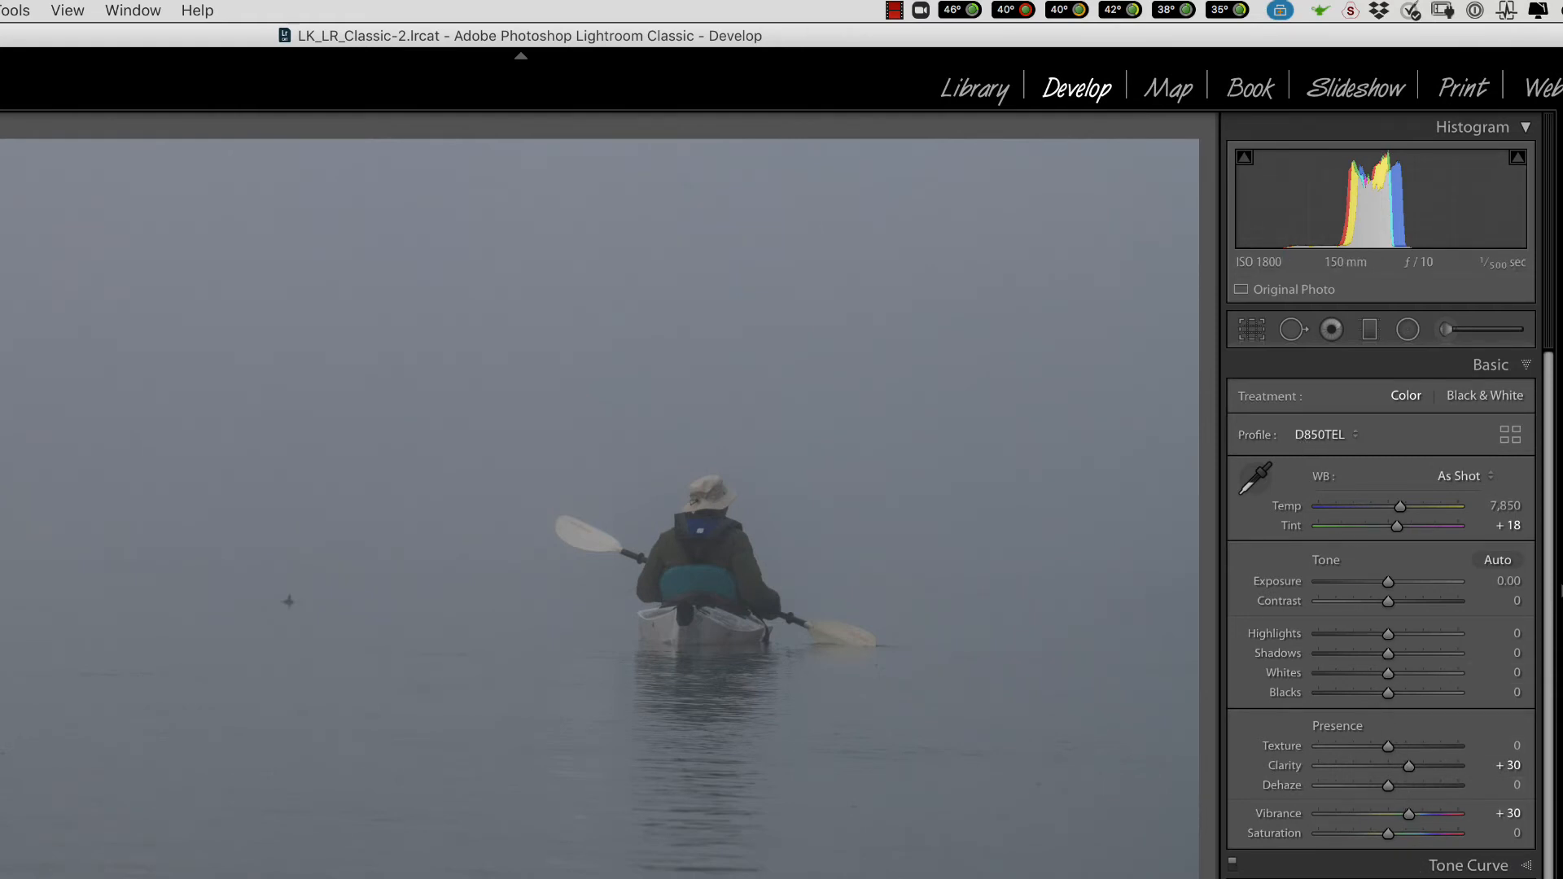
left_click(1483, 878)
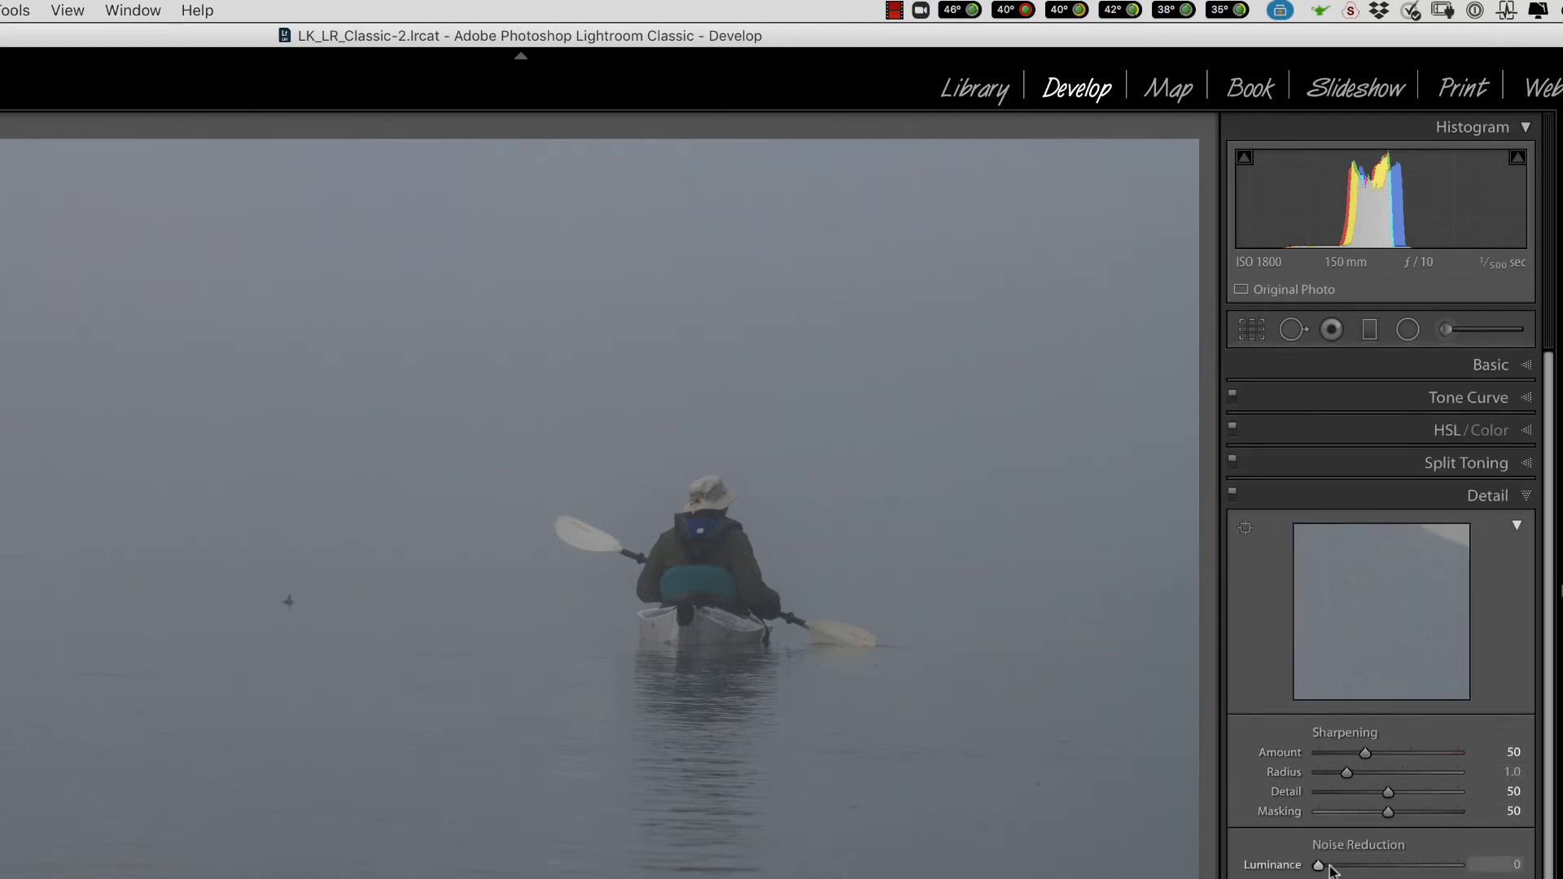
left_click(1527, 496)
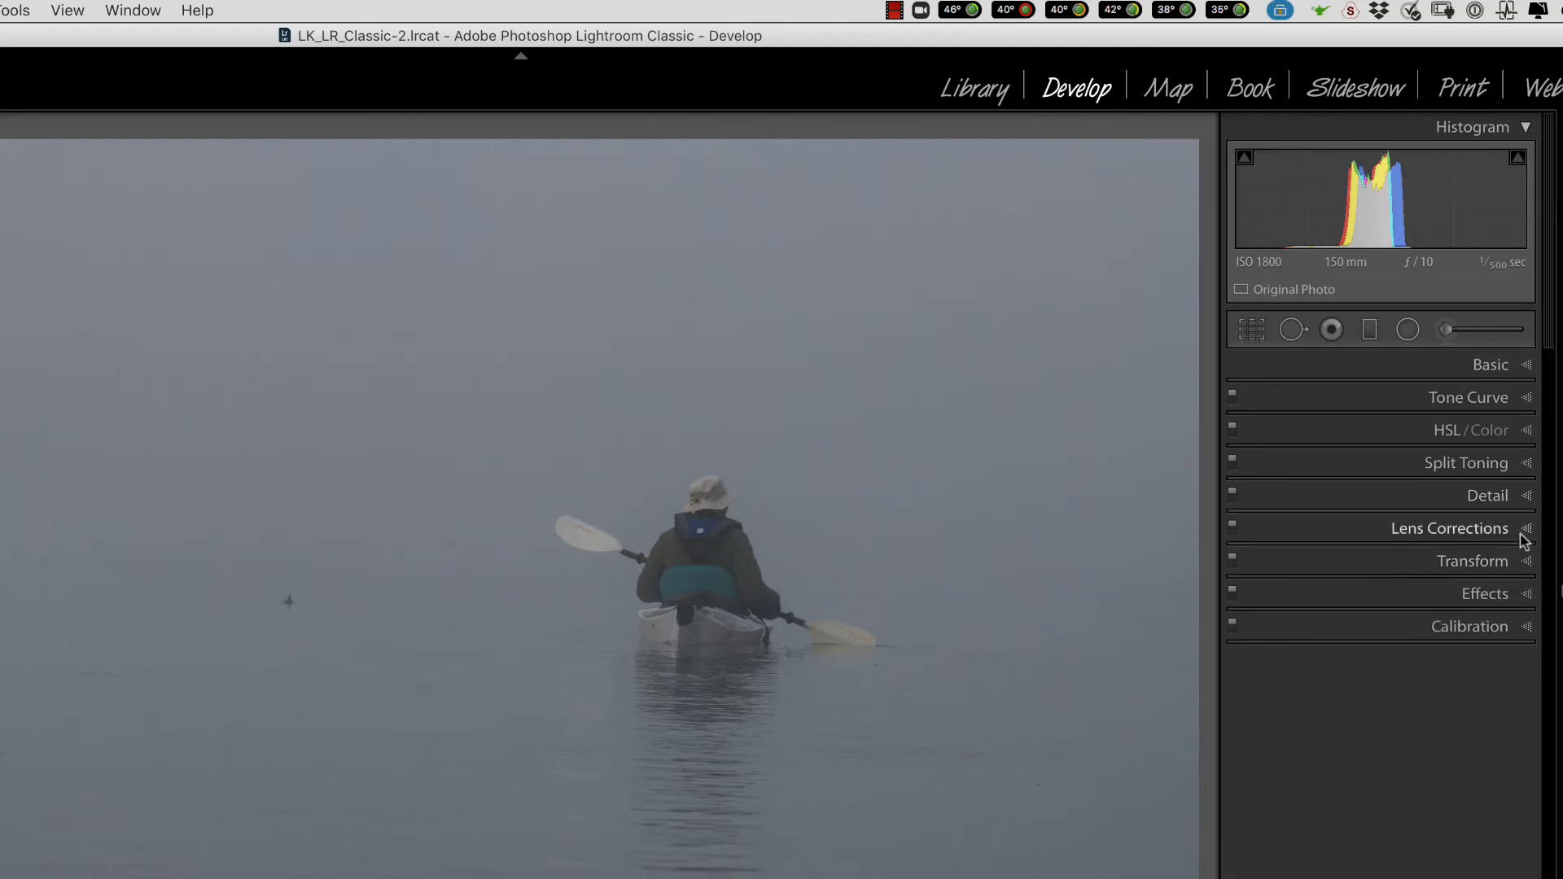
left_click(1528, 531)
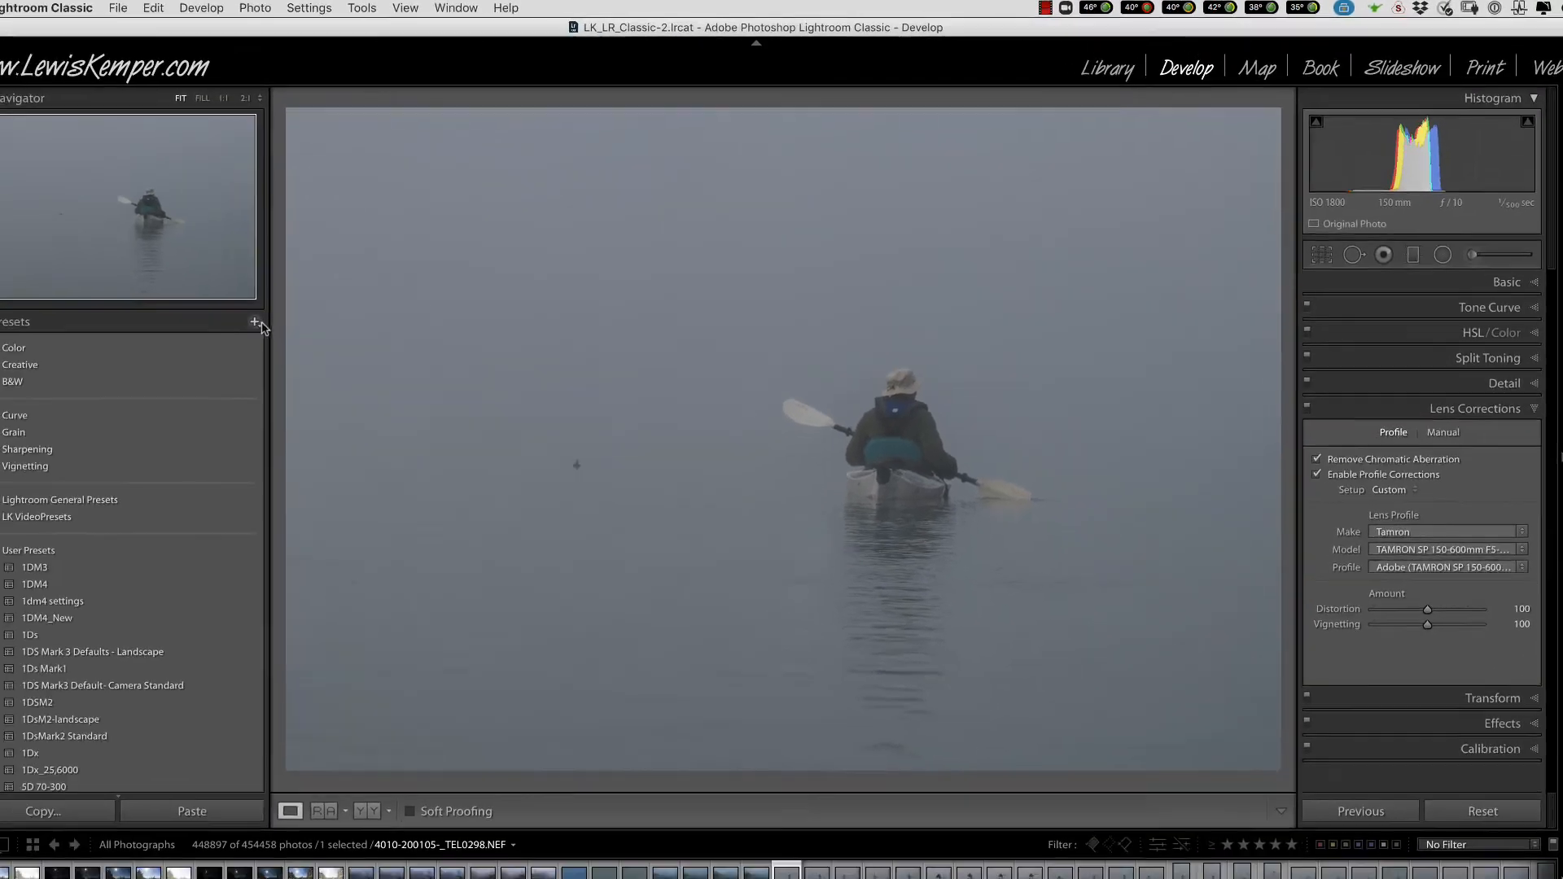
Create a develop preset named NikonD850TEL from the kayaker photo in User Presets, keeping the same settings selection
left_click(302, 311)
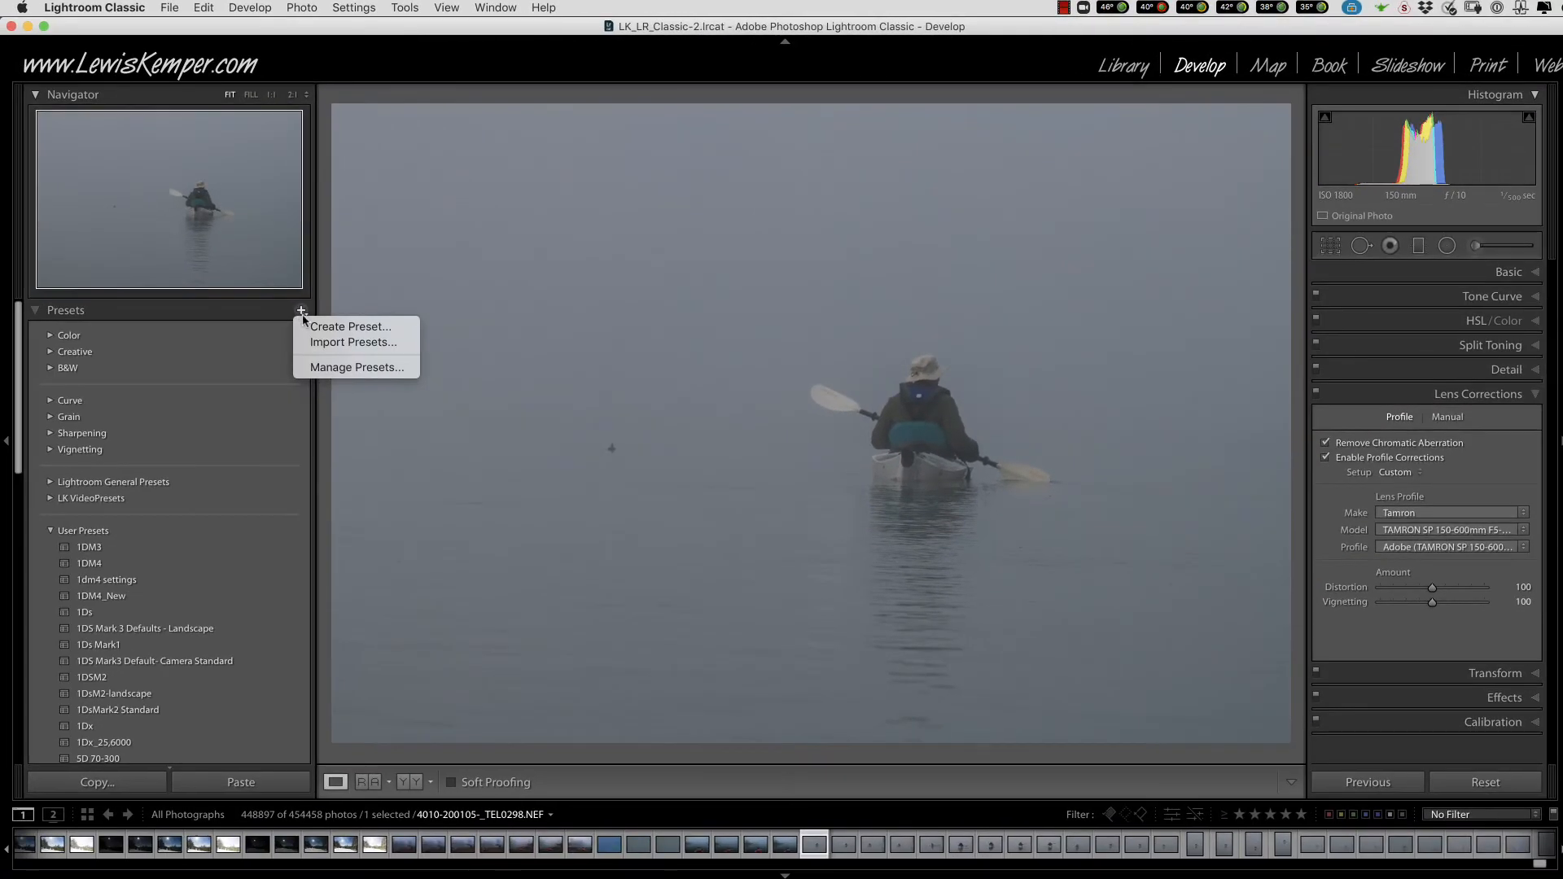
left_click(316, 327)
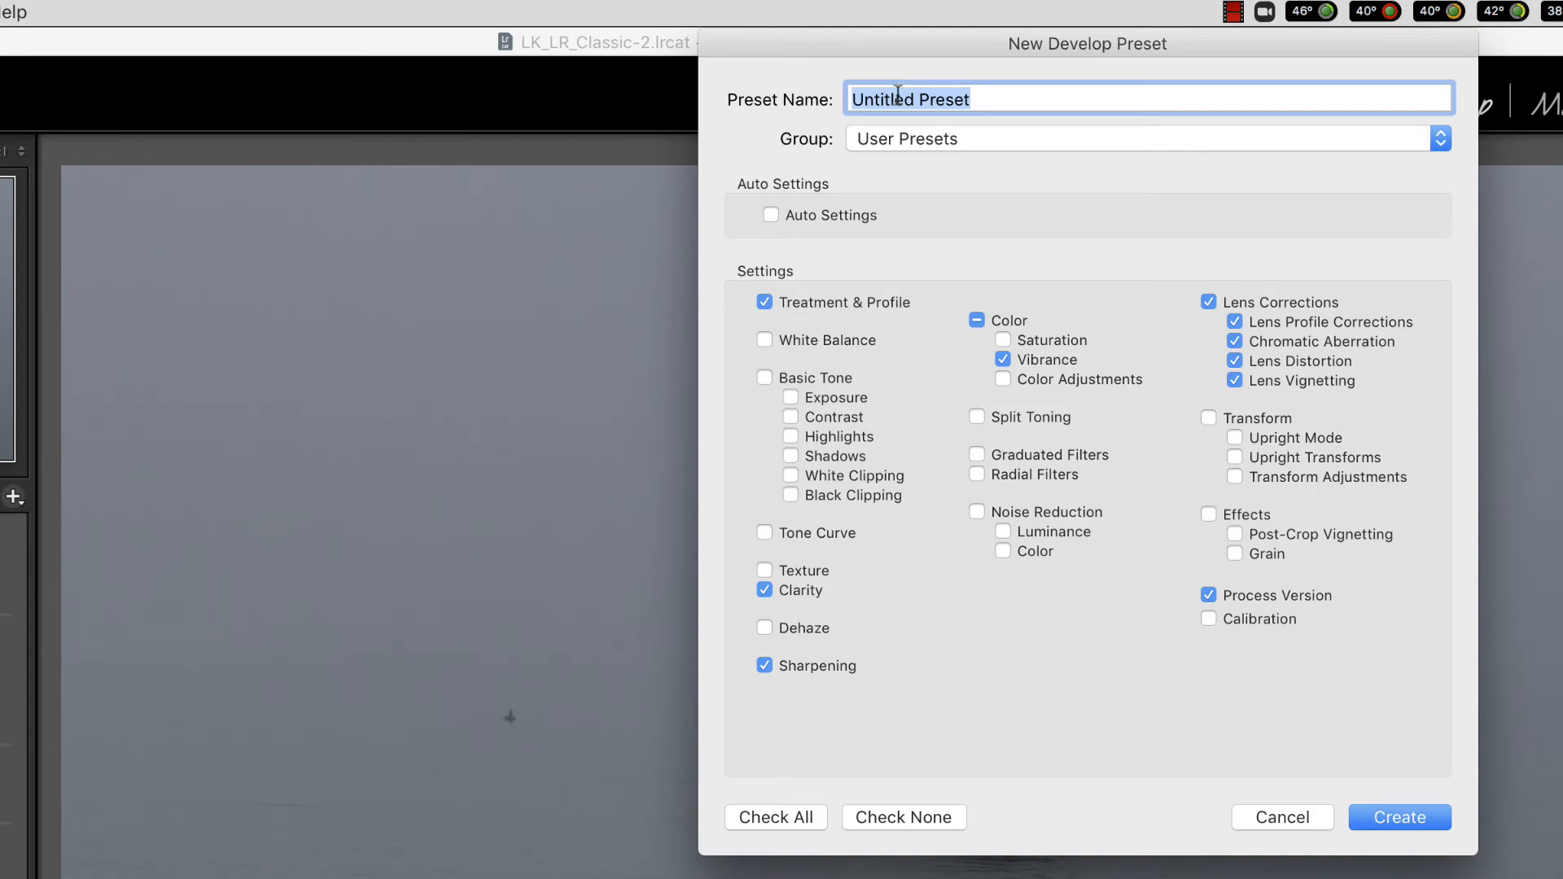
type("Niko")
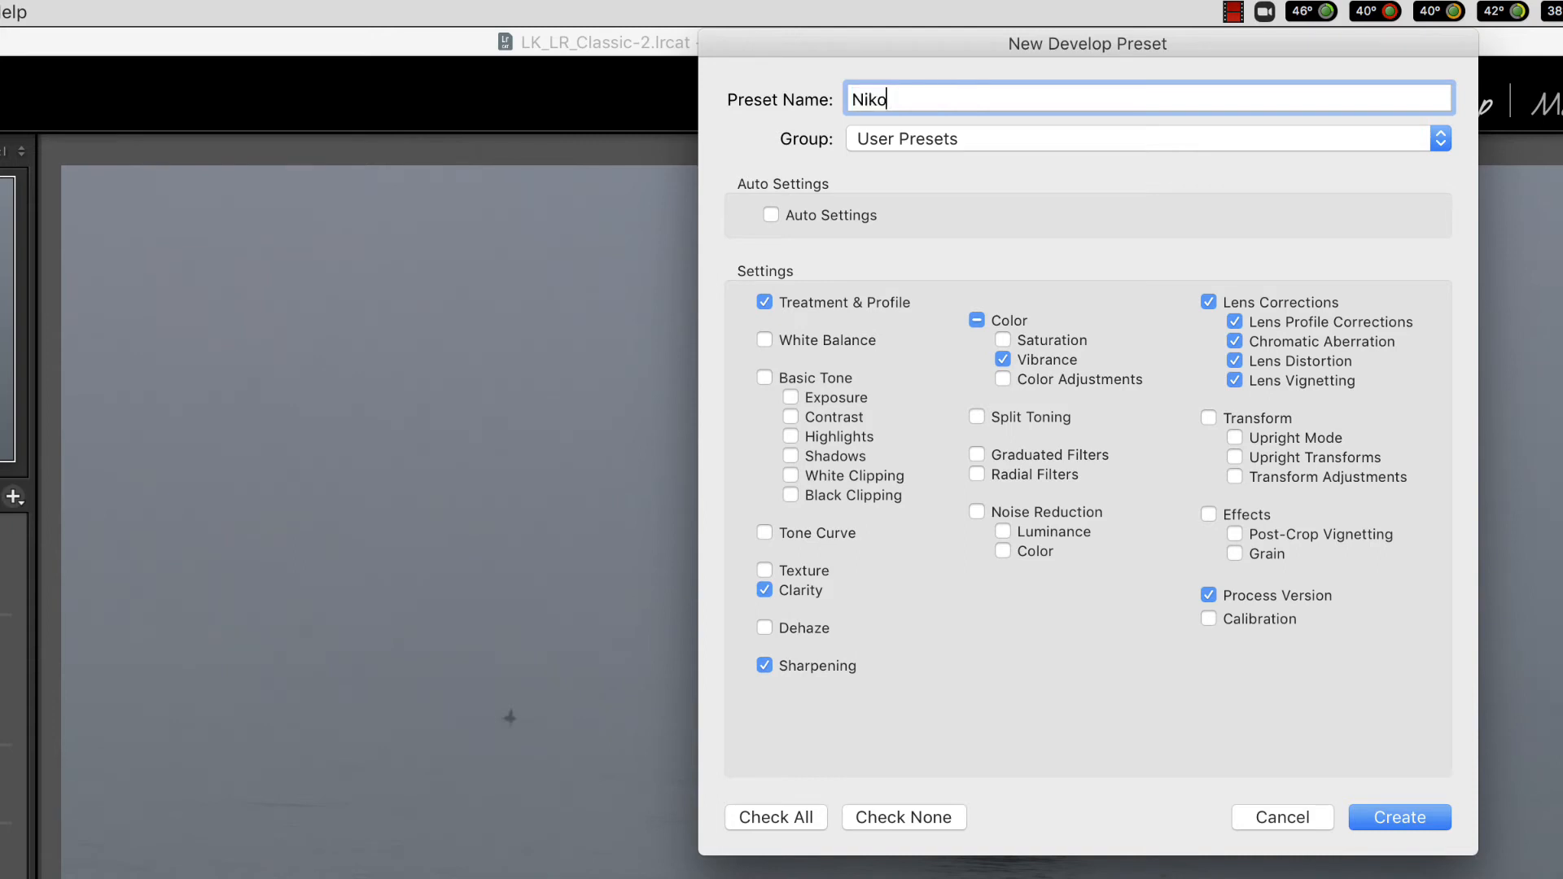
type("nD850")
right_click(890, 103)
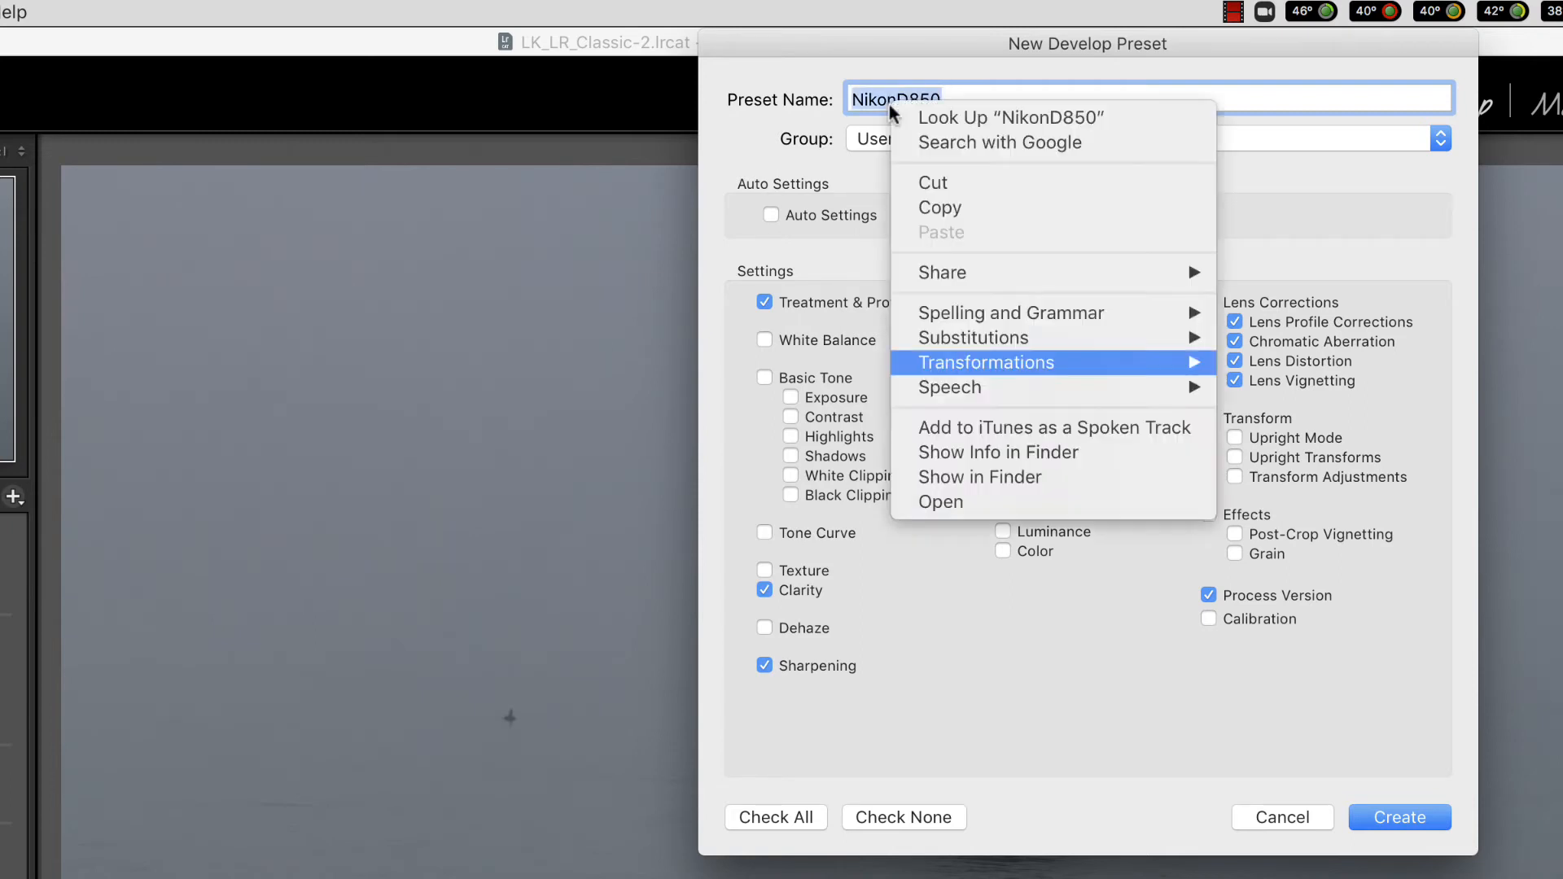
left_click(987, 94)
left_click(991, 94)
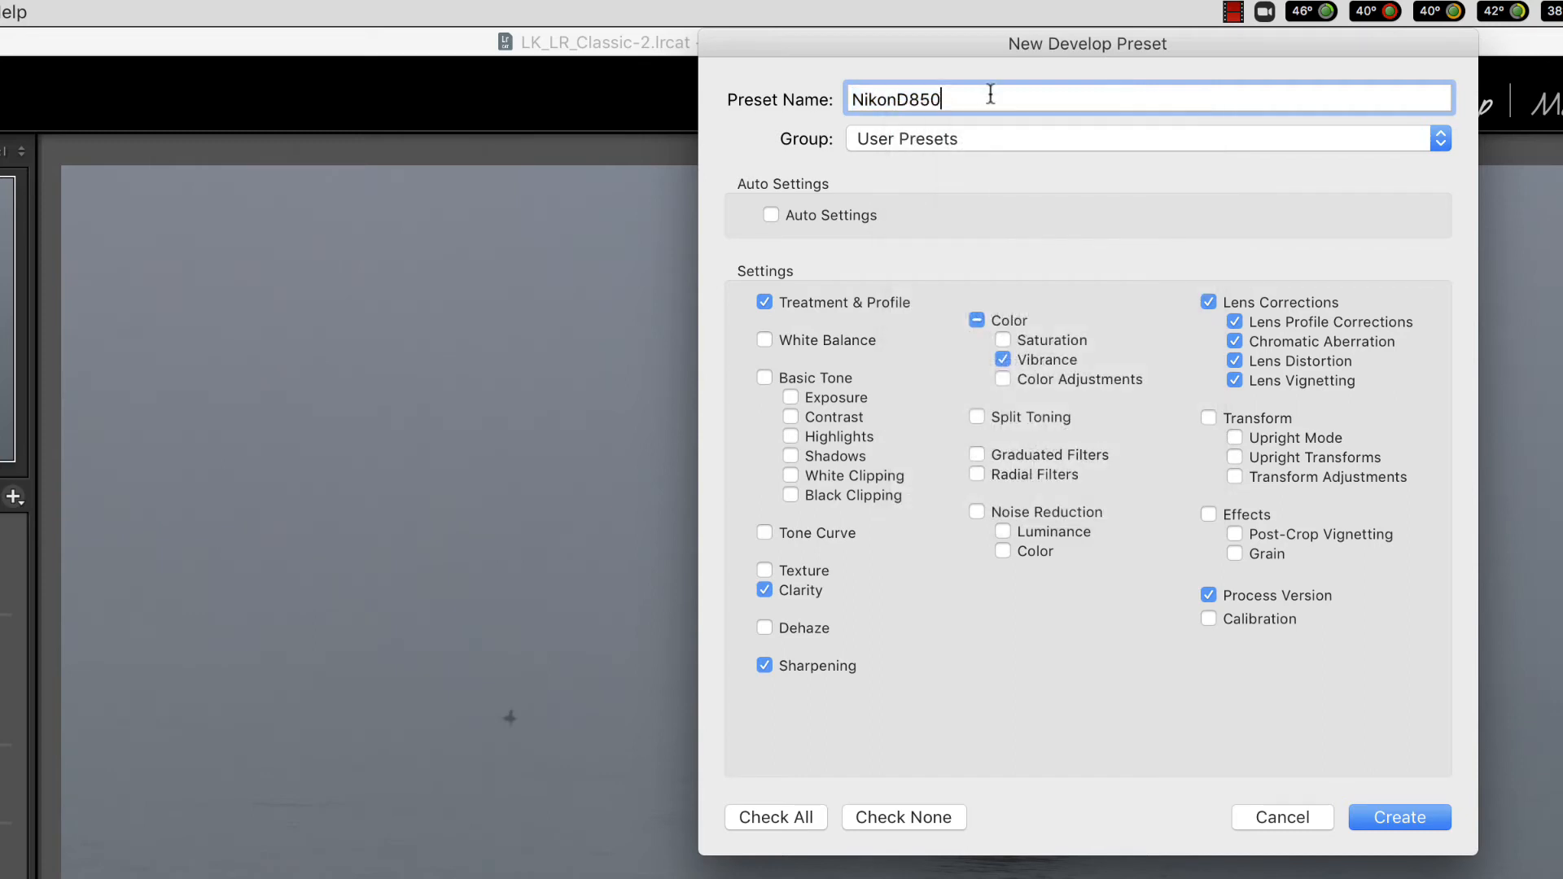
type("Te")
key("BackSpace")
type("EL")
left_click(1386, 814)
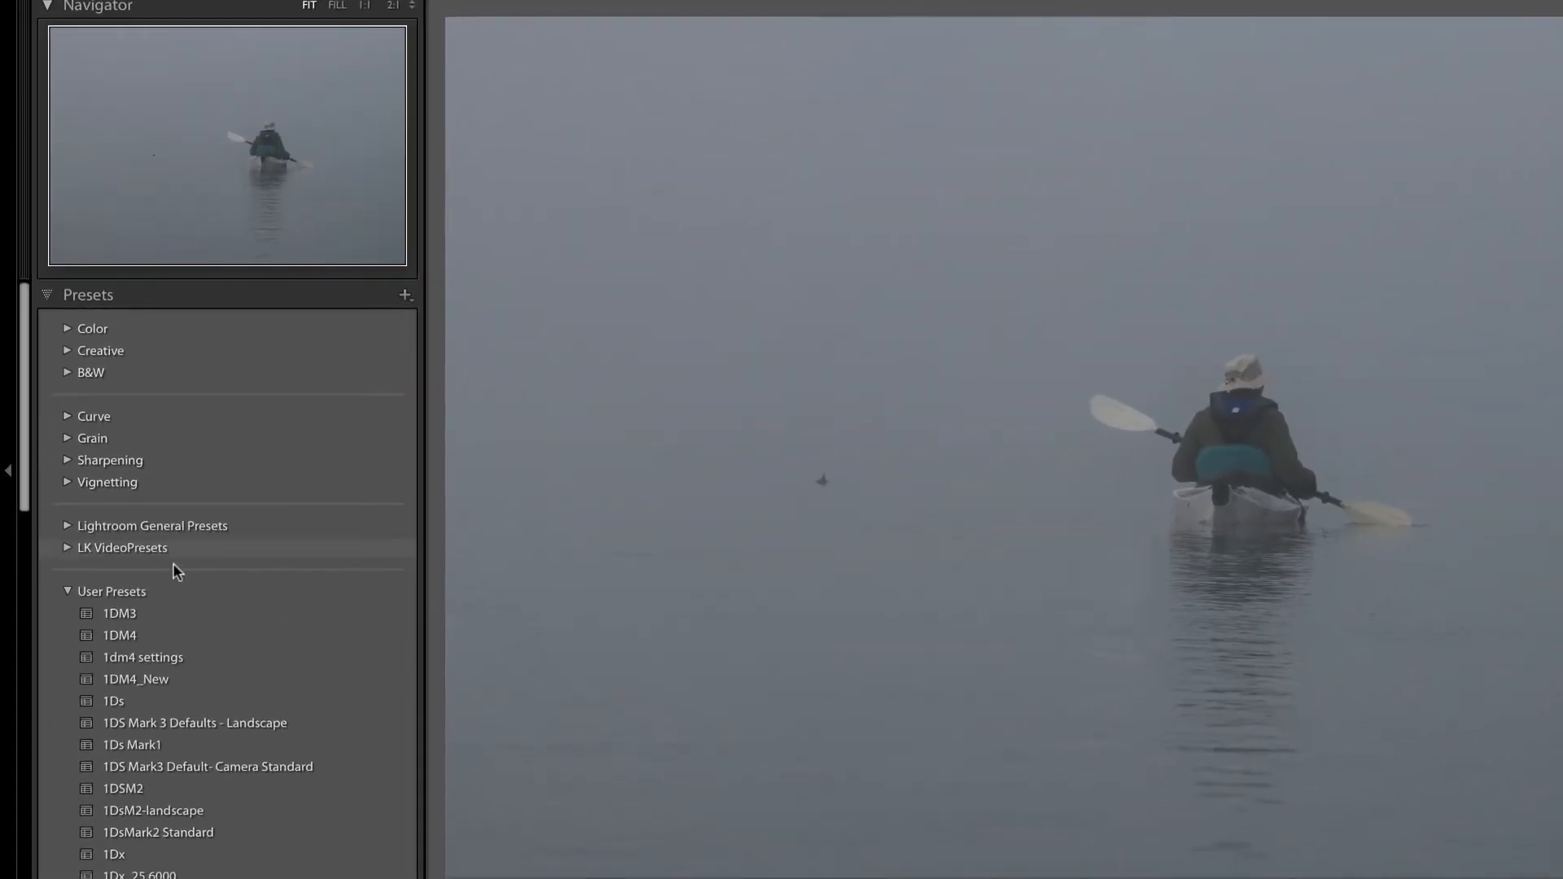
Locate the NikonD850TEL and NikonD850WAL presets in the User Presets group
scroll(219, 635, "down", 3)
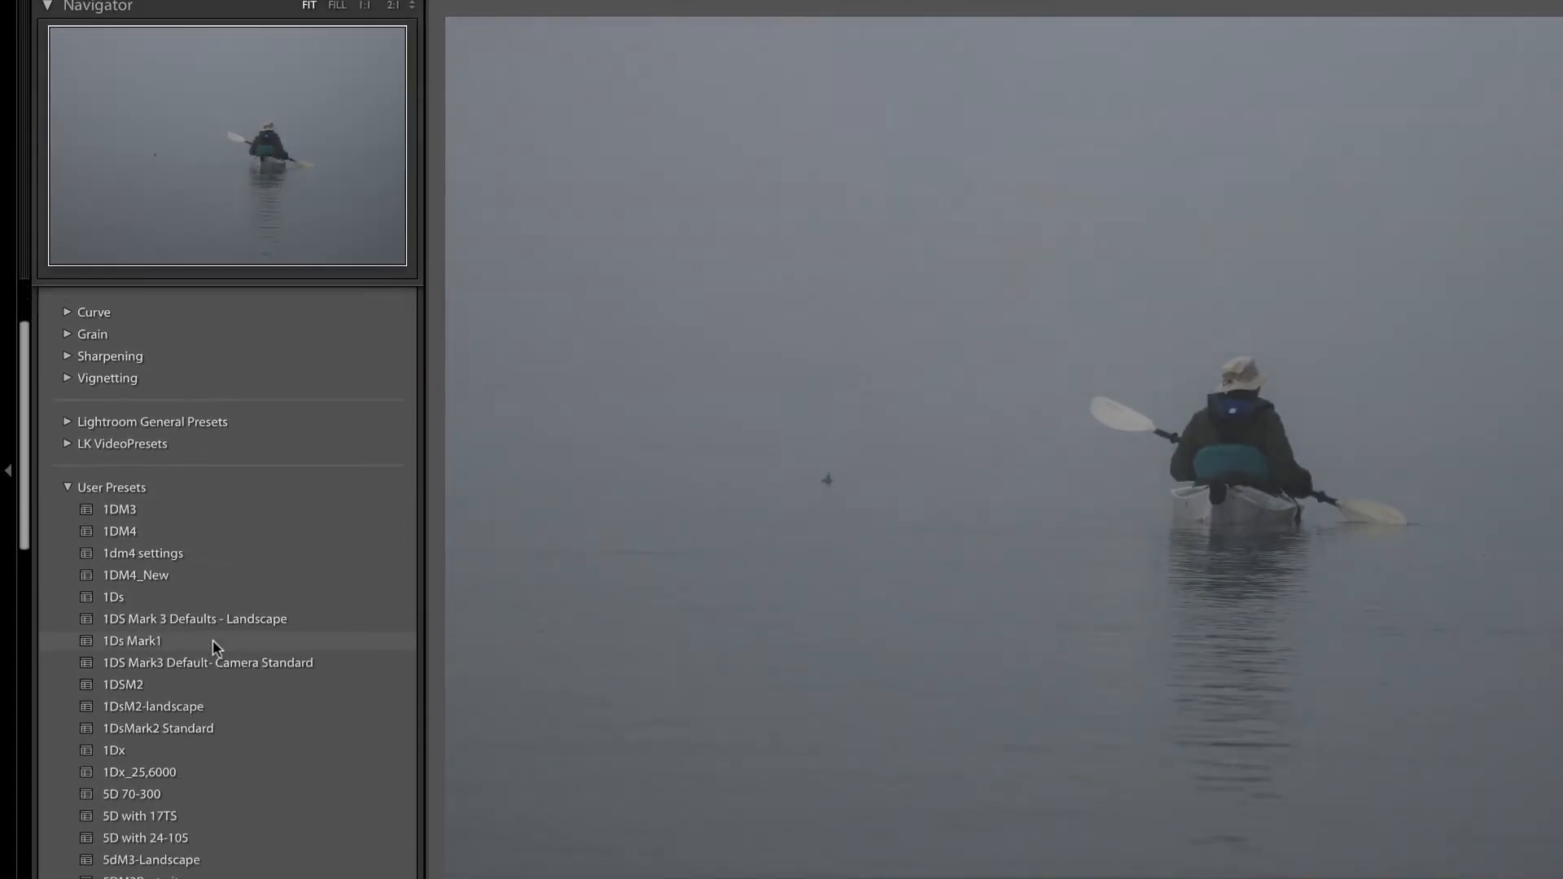
scroll(211, 638, "down", 9)
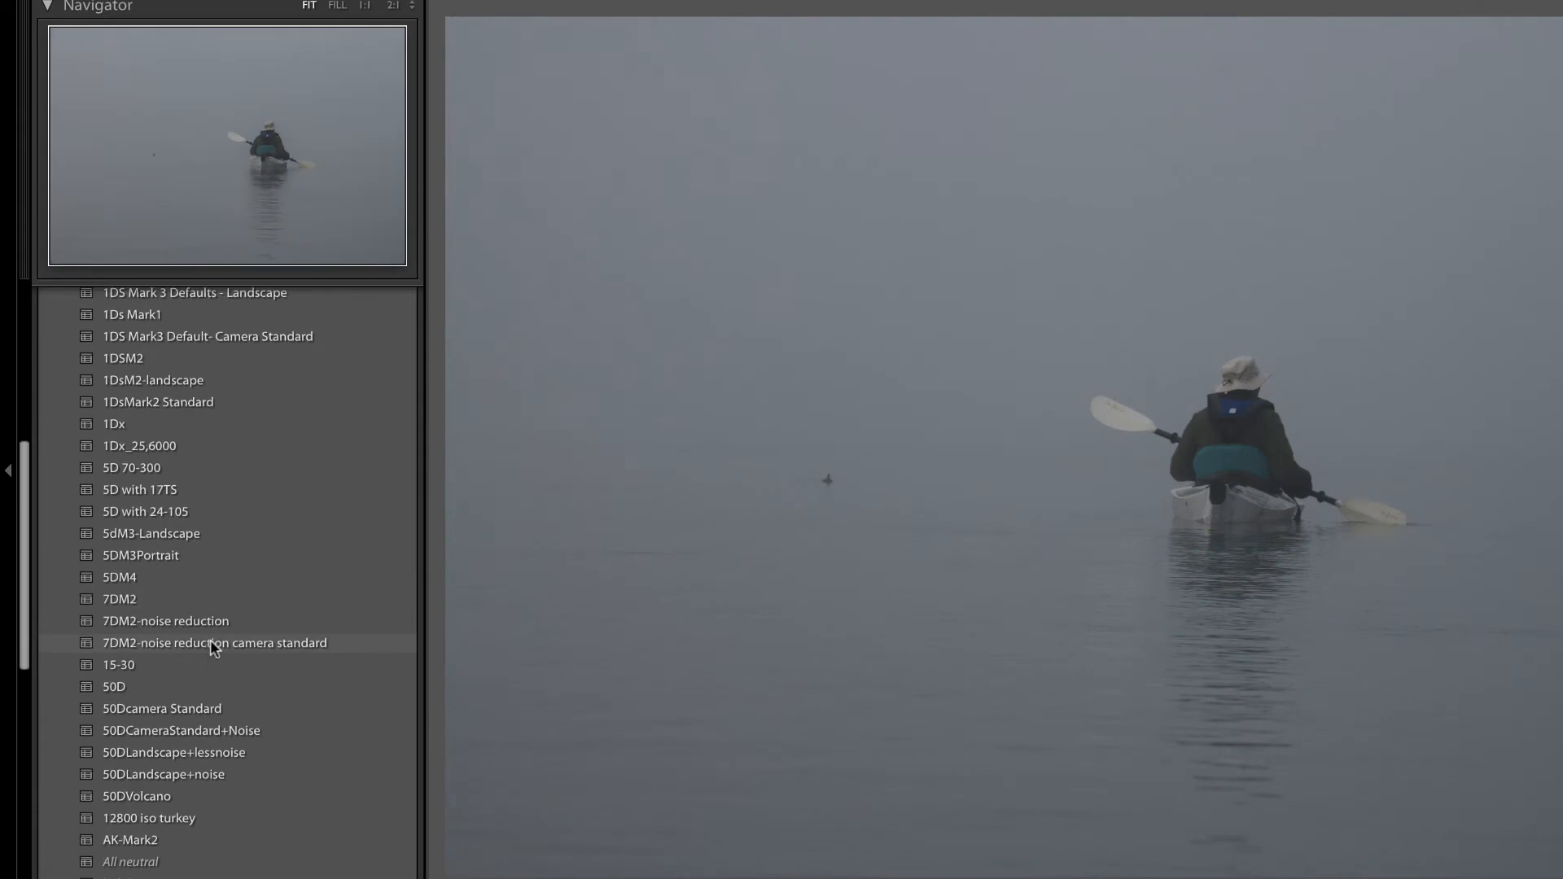
scroll(208, 683, "down", 12)
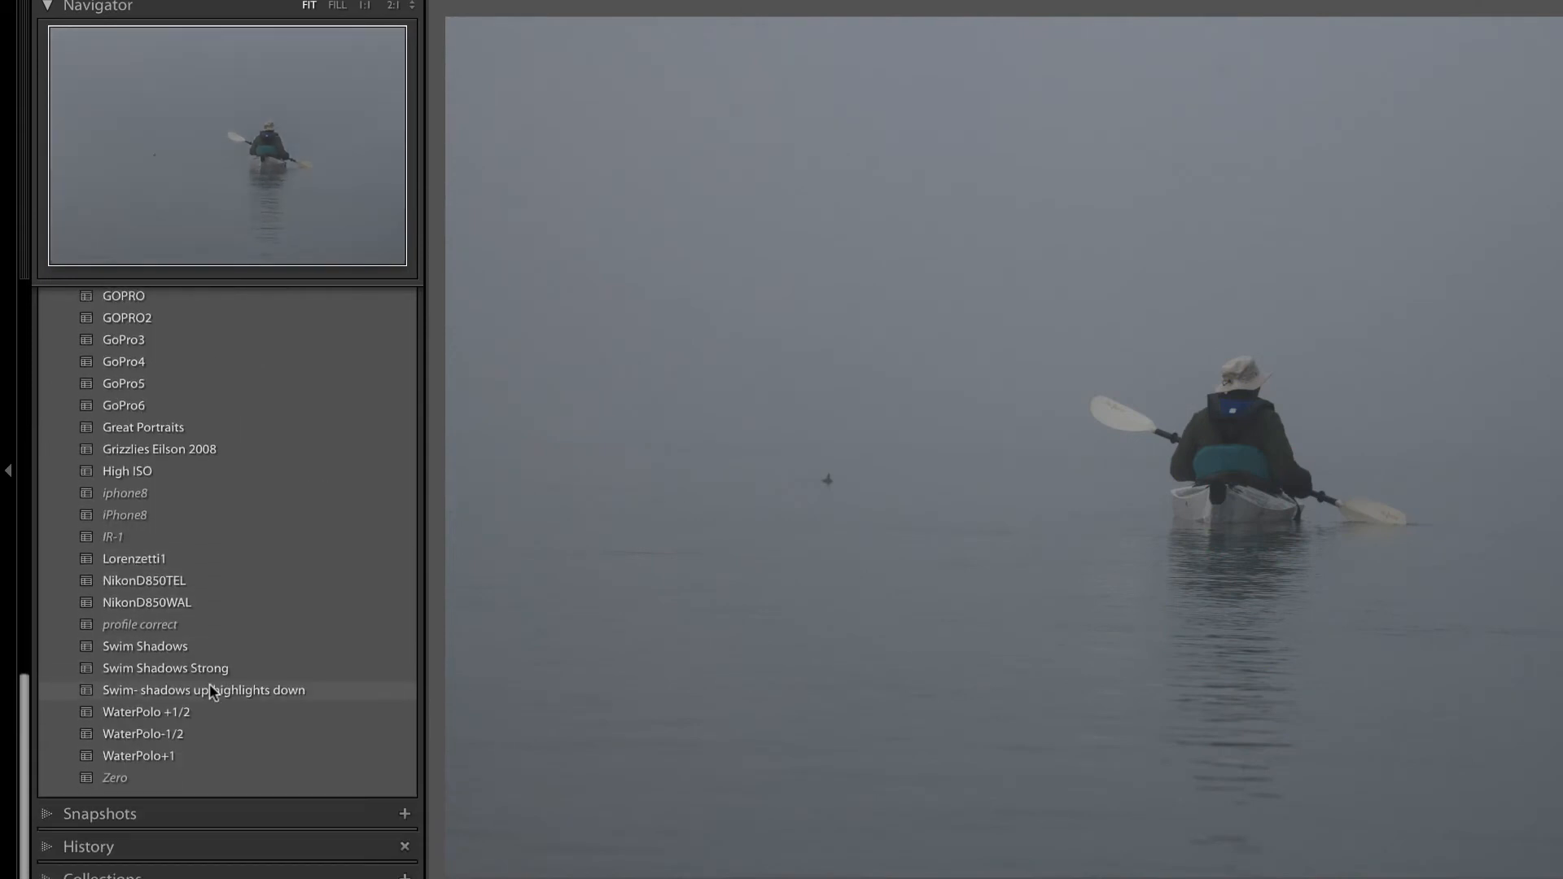
left_click(163, 599)
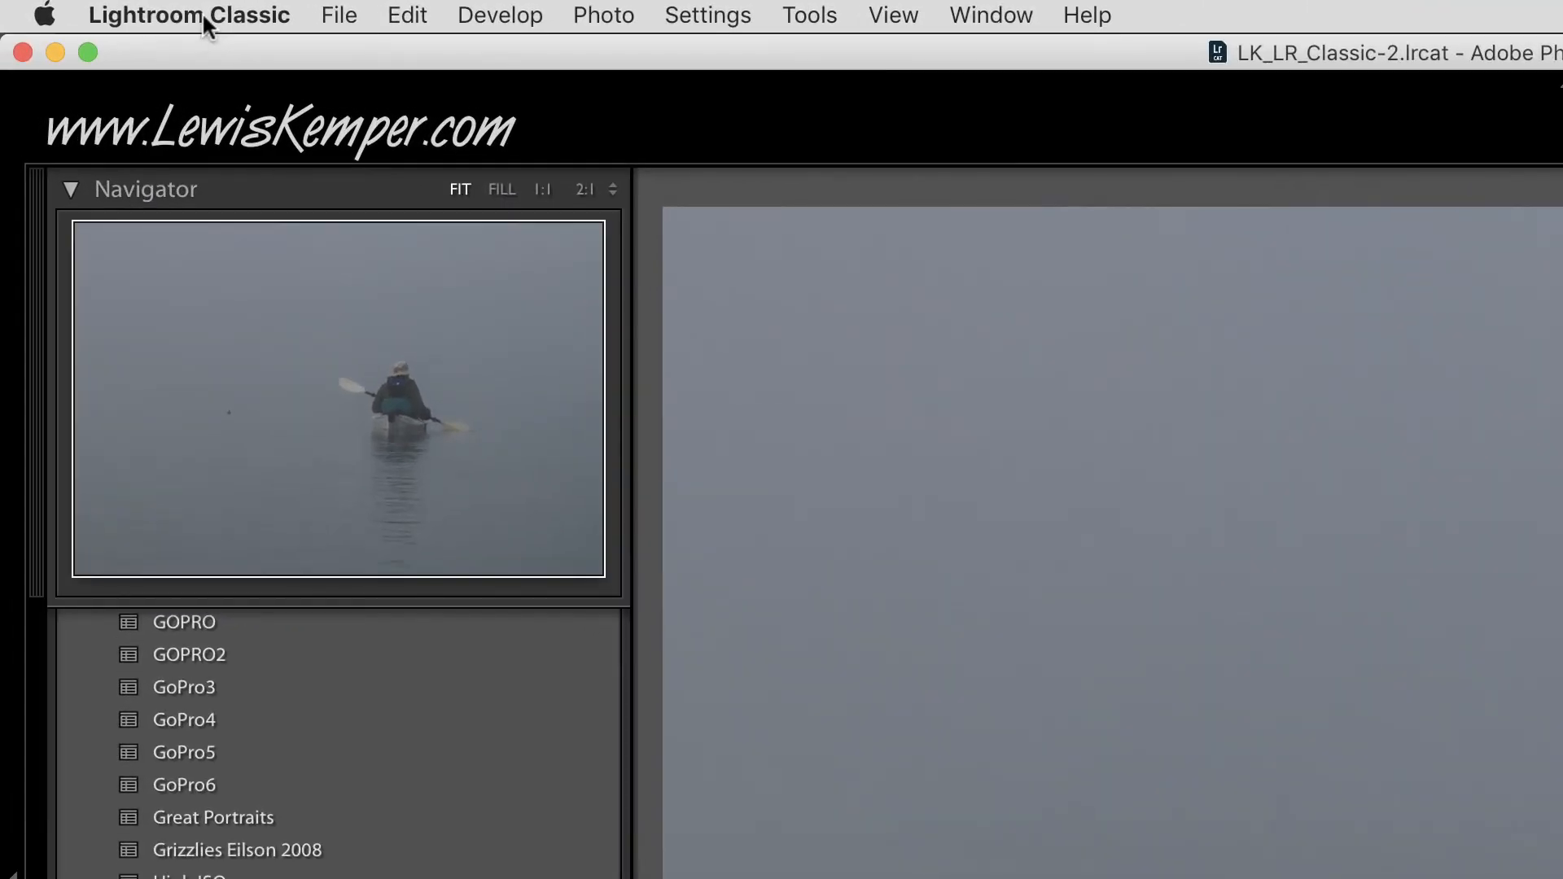
Open the Presets preferences and enable raw defaults specific to camera model
left_click(209, 18)
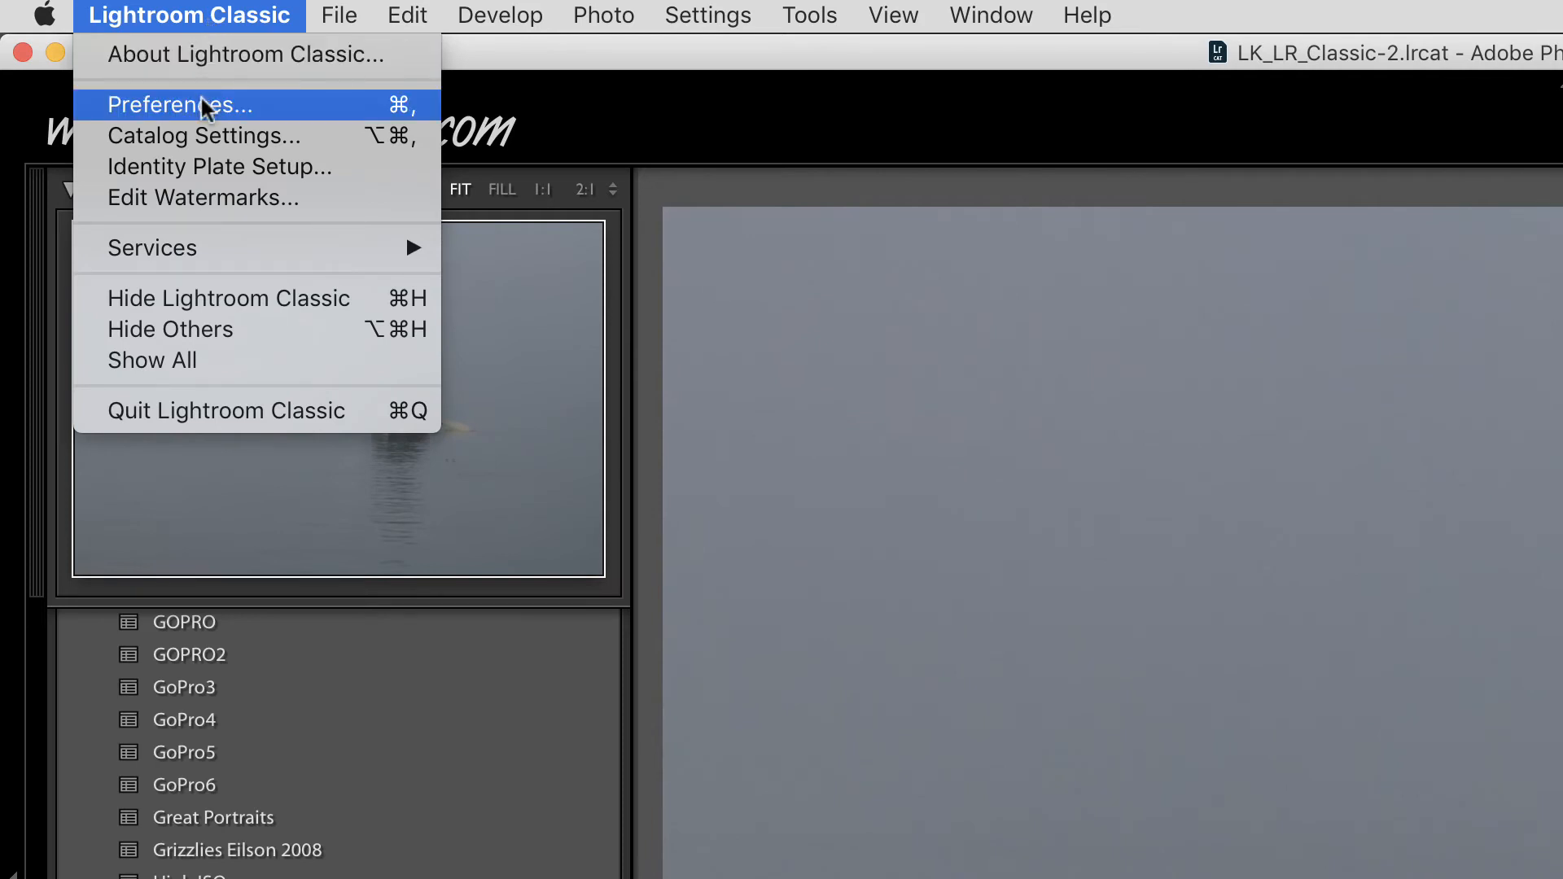
mouse_move(415, 20)
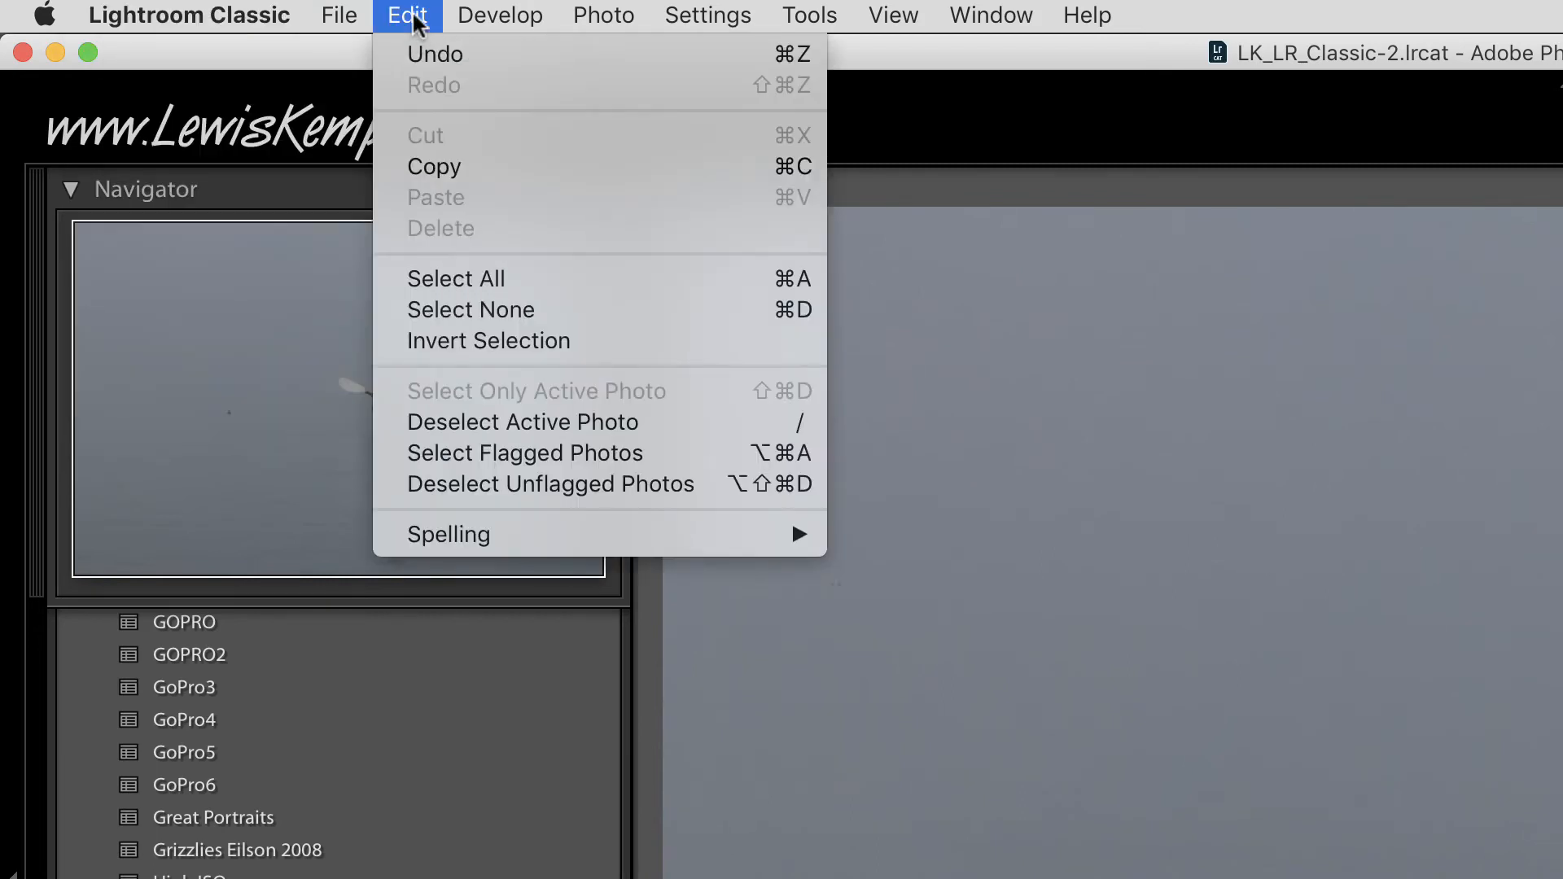
mouse_move(220, 16)
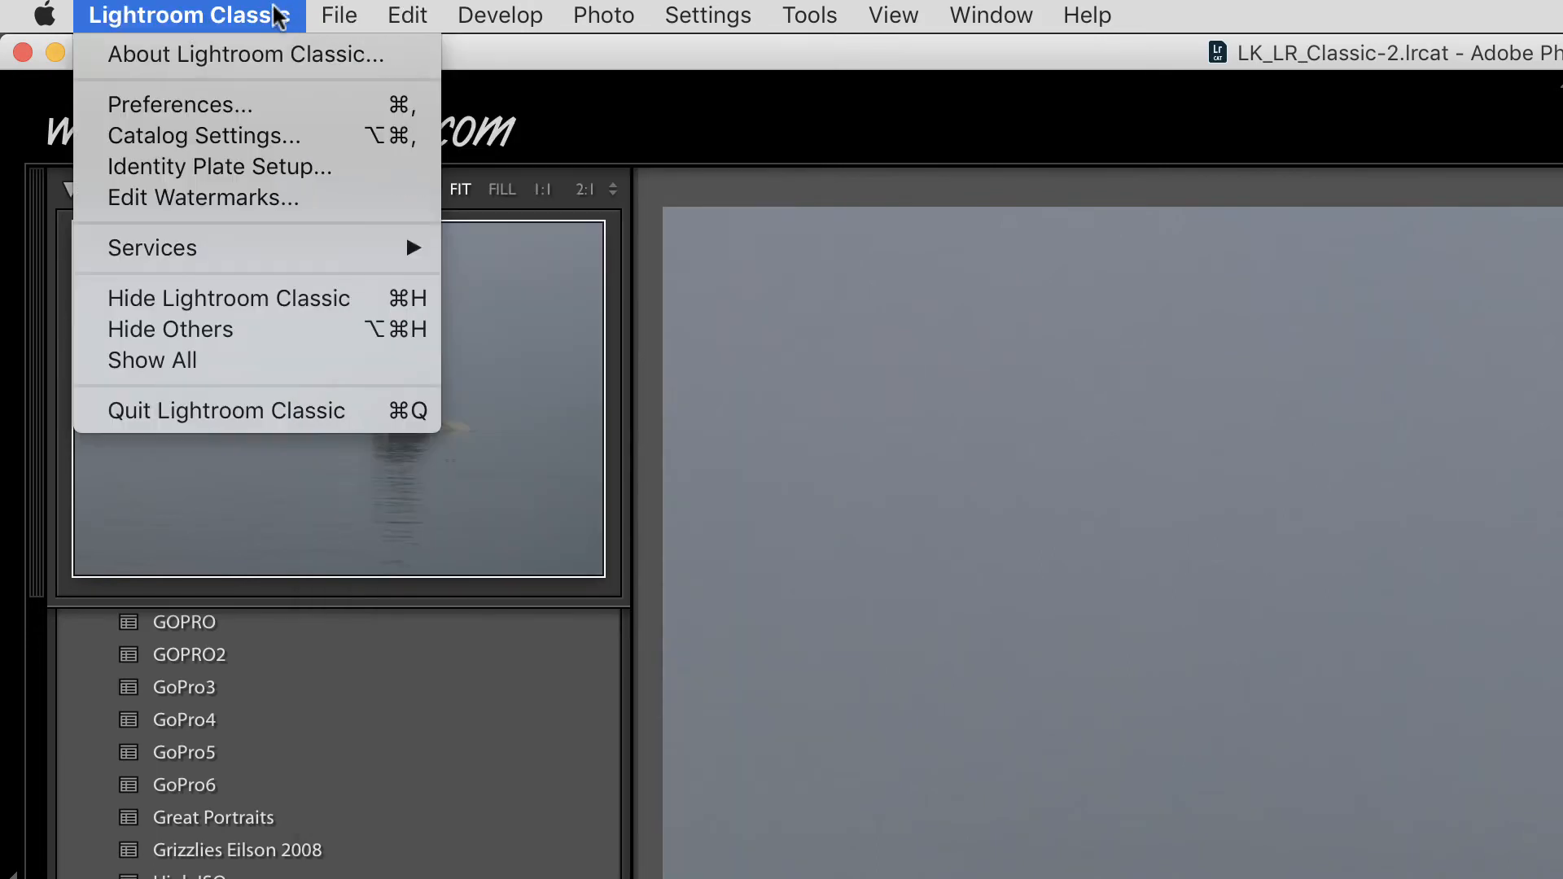
left_click(209, 105)
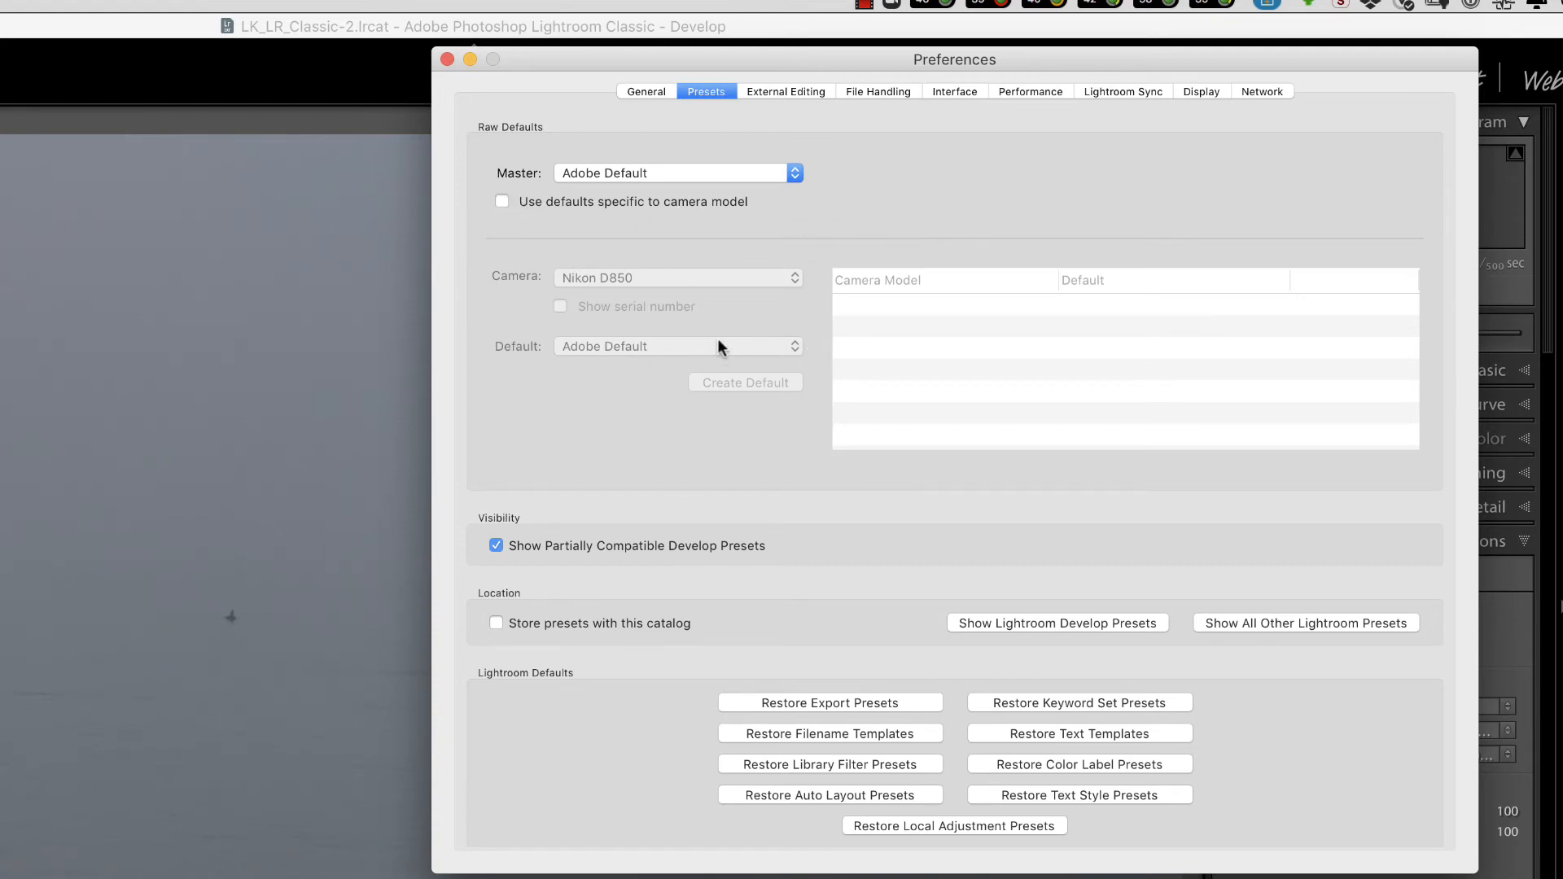
left_click(502, 202)
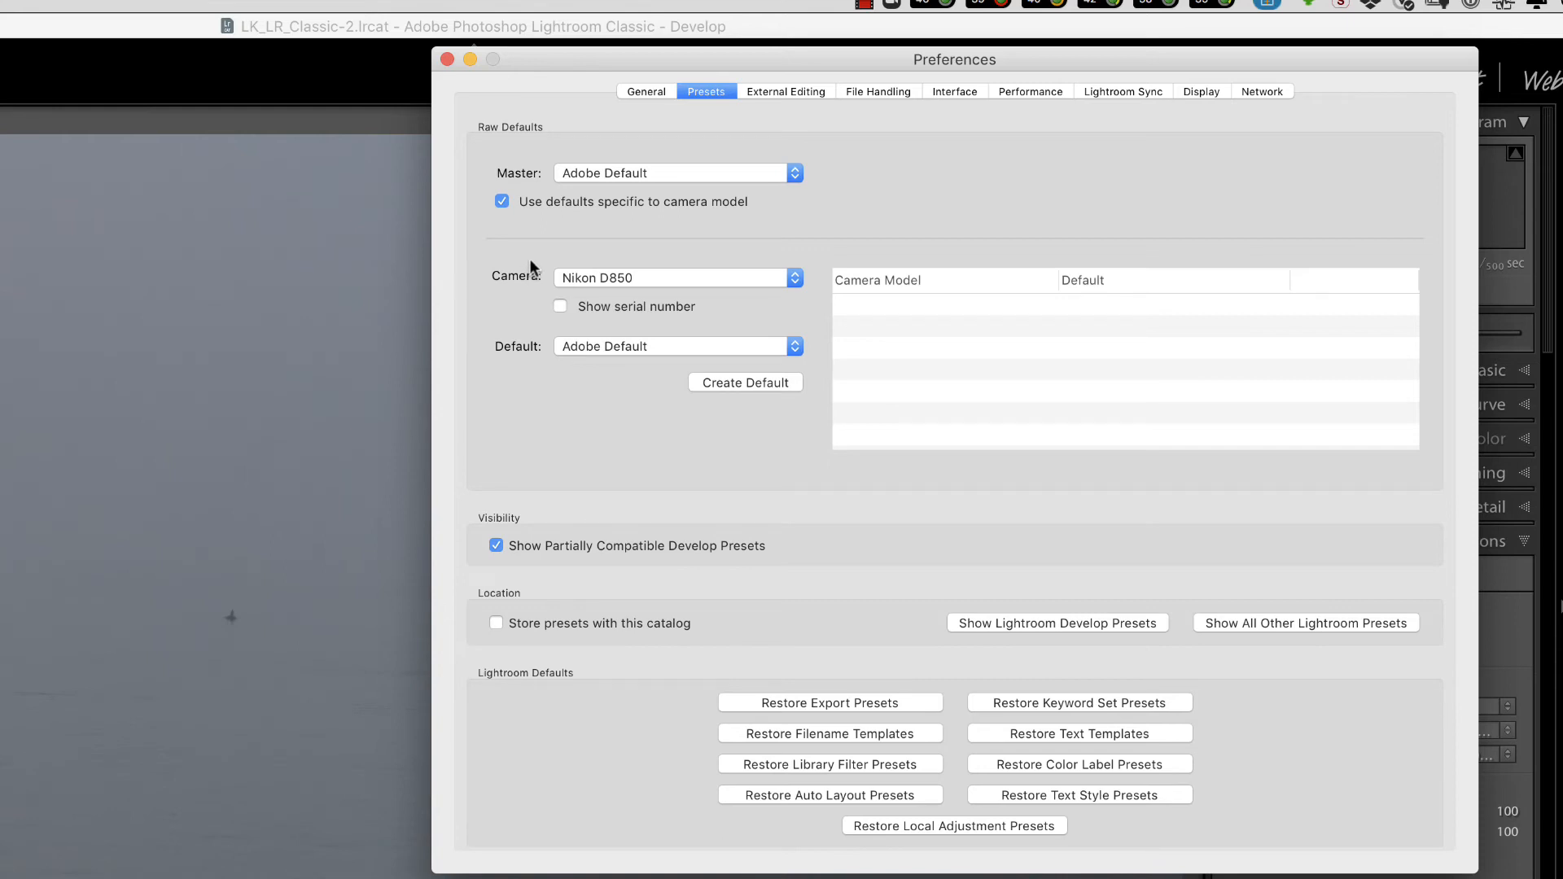
Show camera serial numbers for the raw defaults and choose the camera Nikon D850 - 3035150
left_click(791, 280)
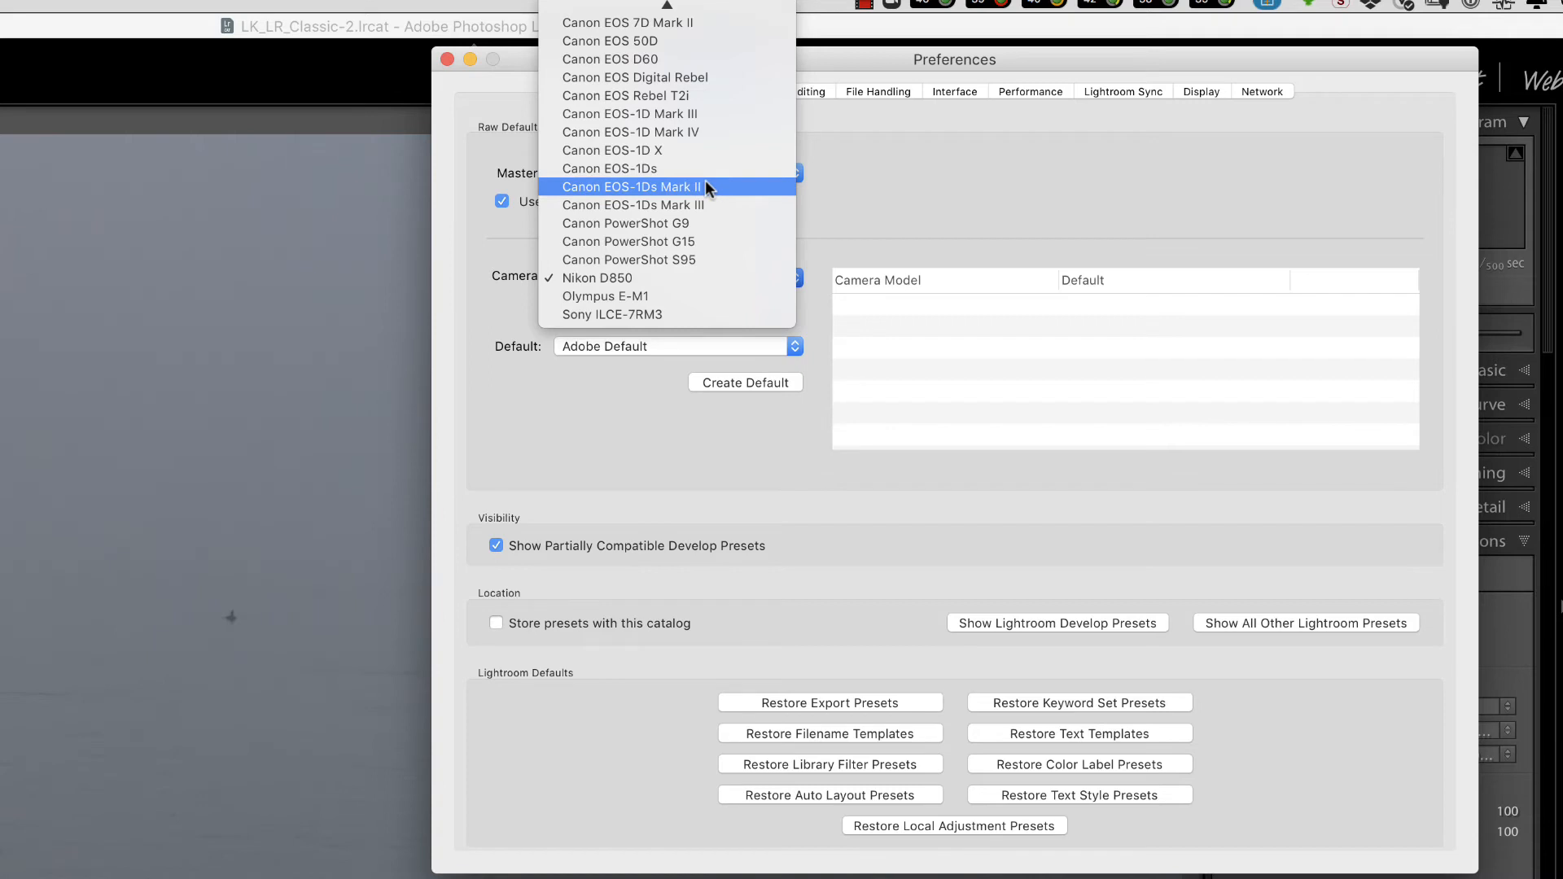
left_click(686, 273)
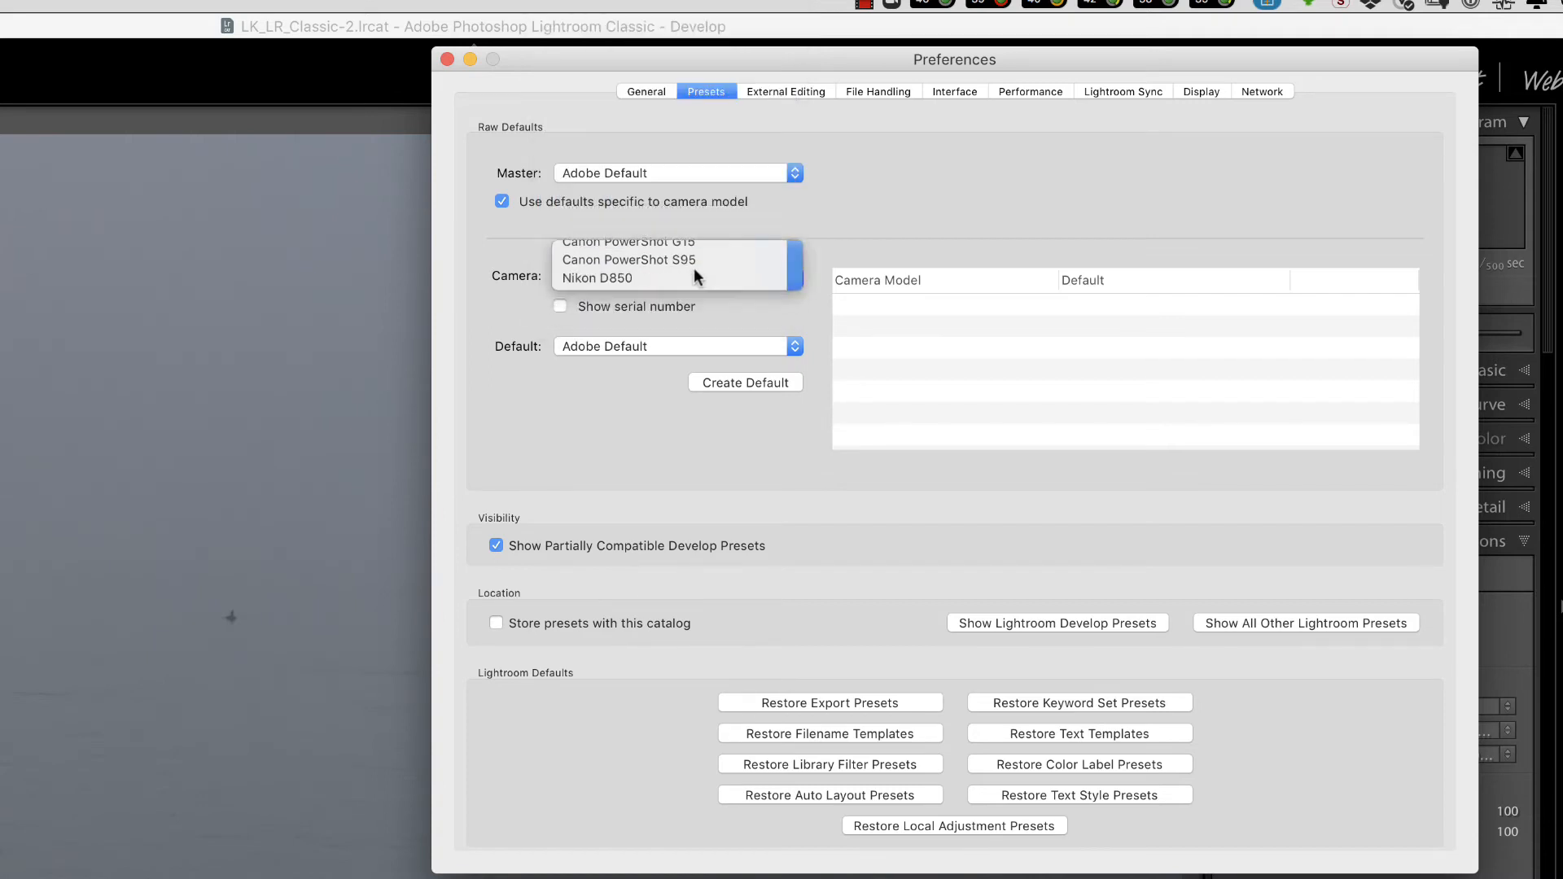
left_click(557, 305)
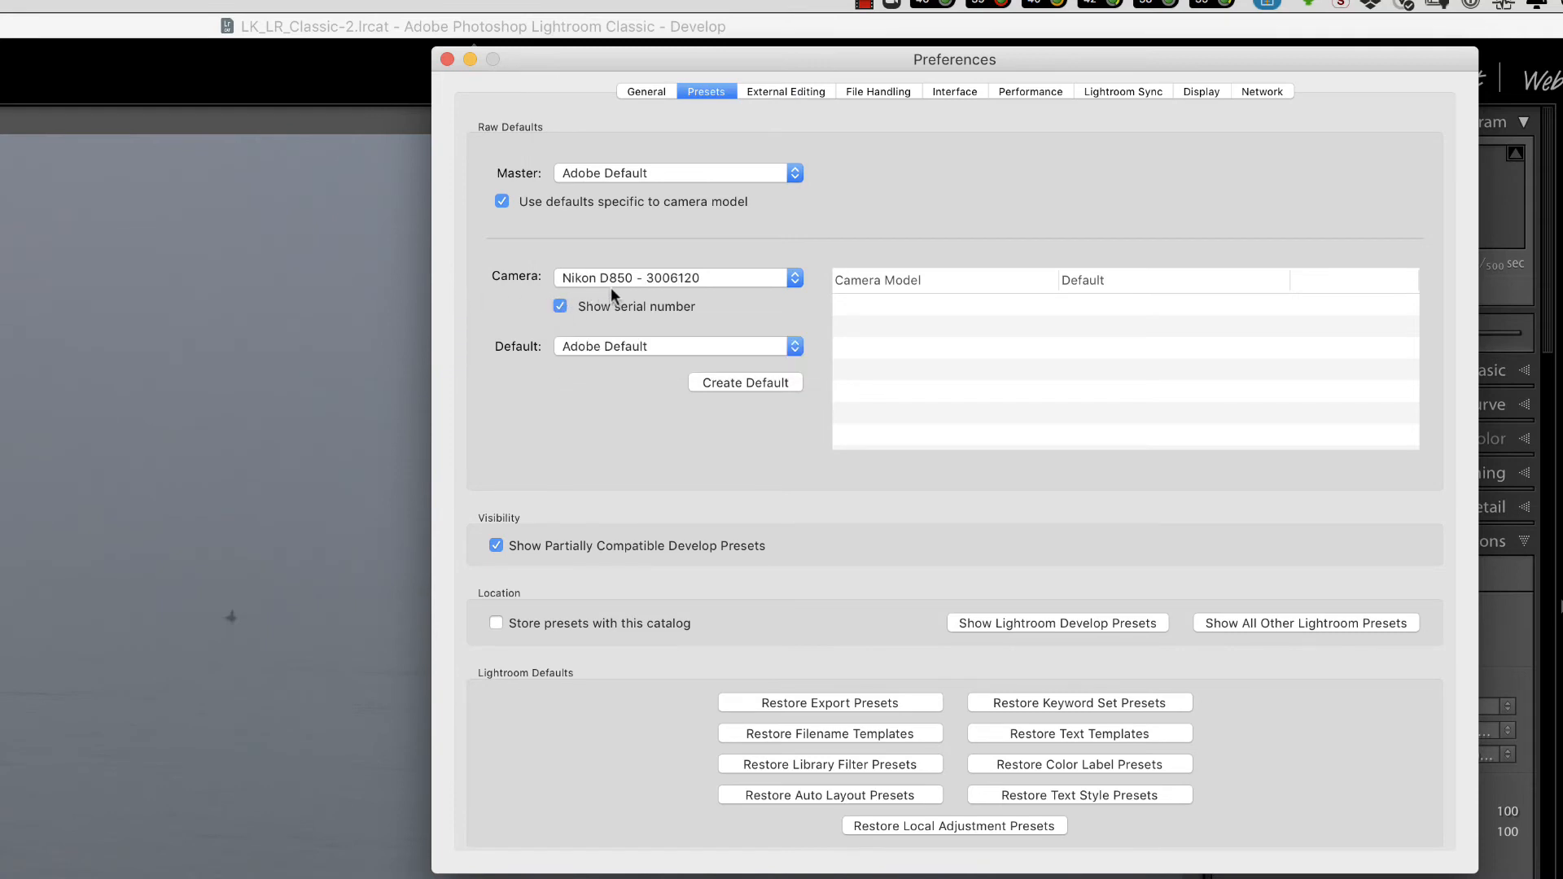
left_click(785, 276)
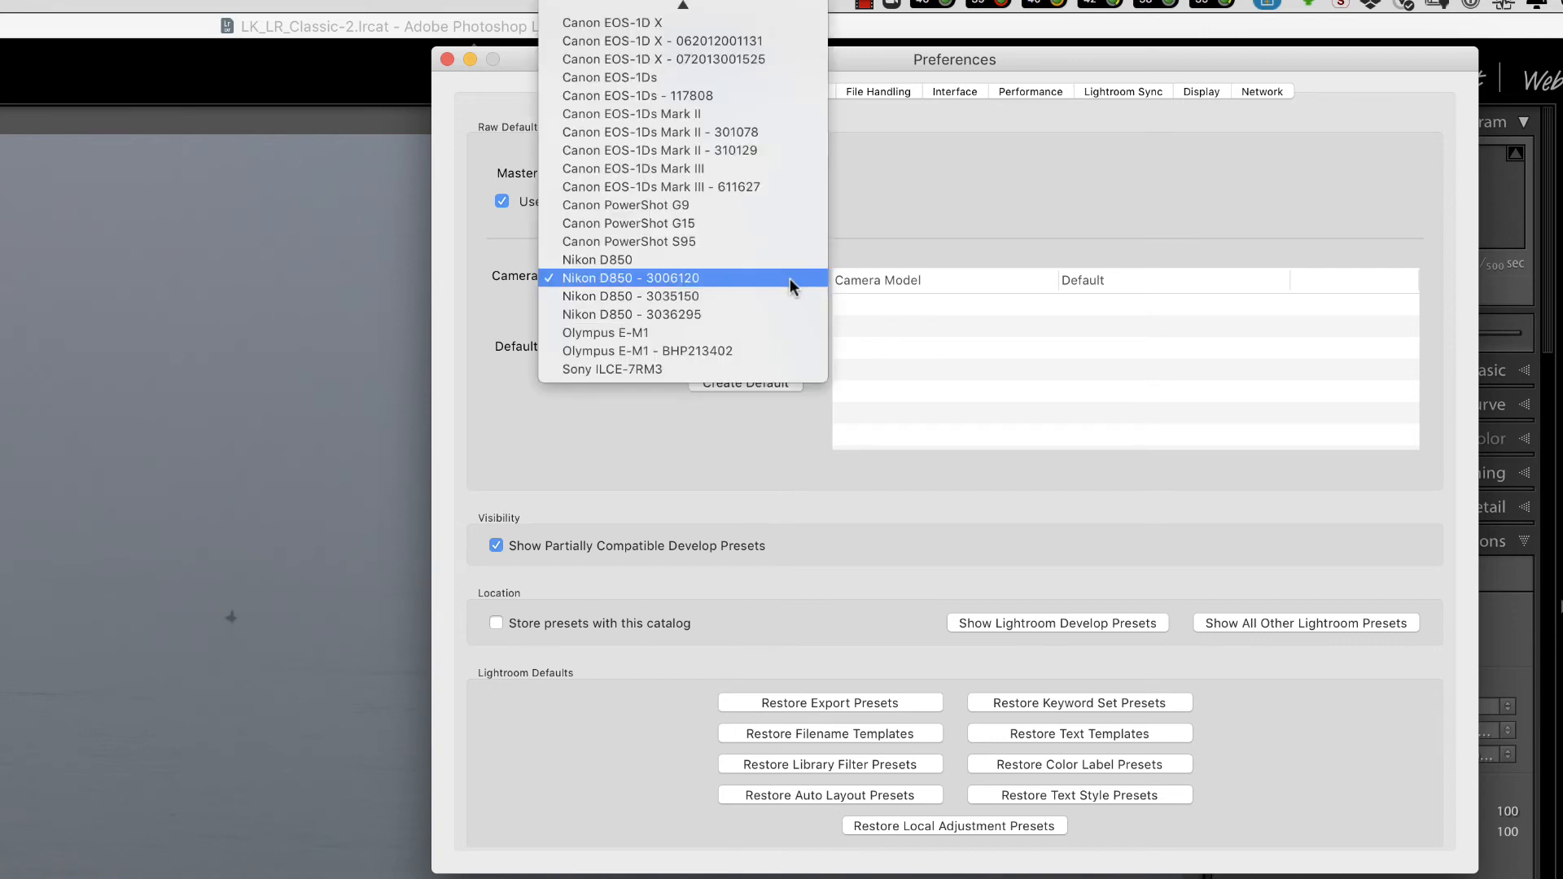
left_click(727, 296)
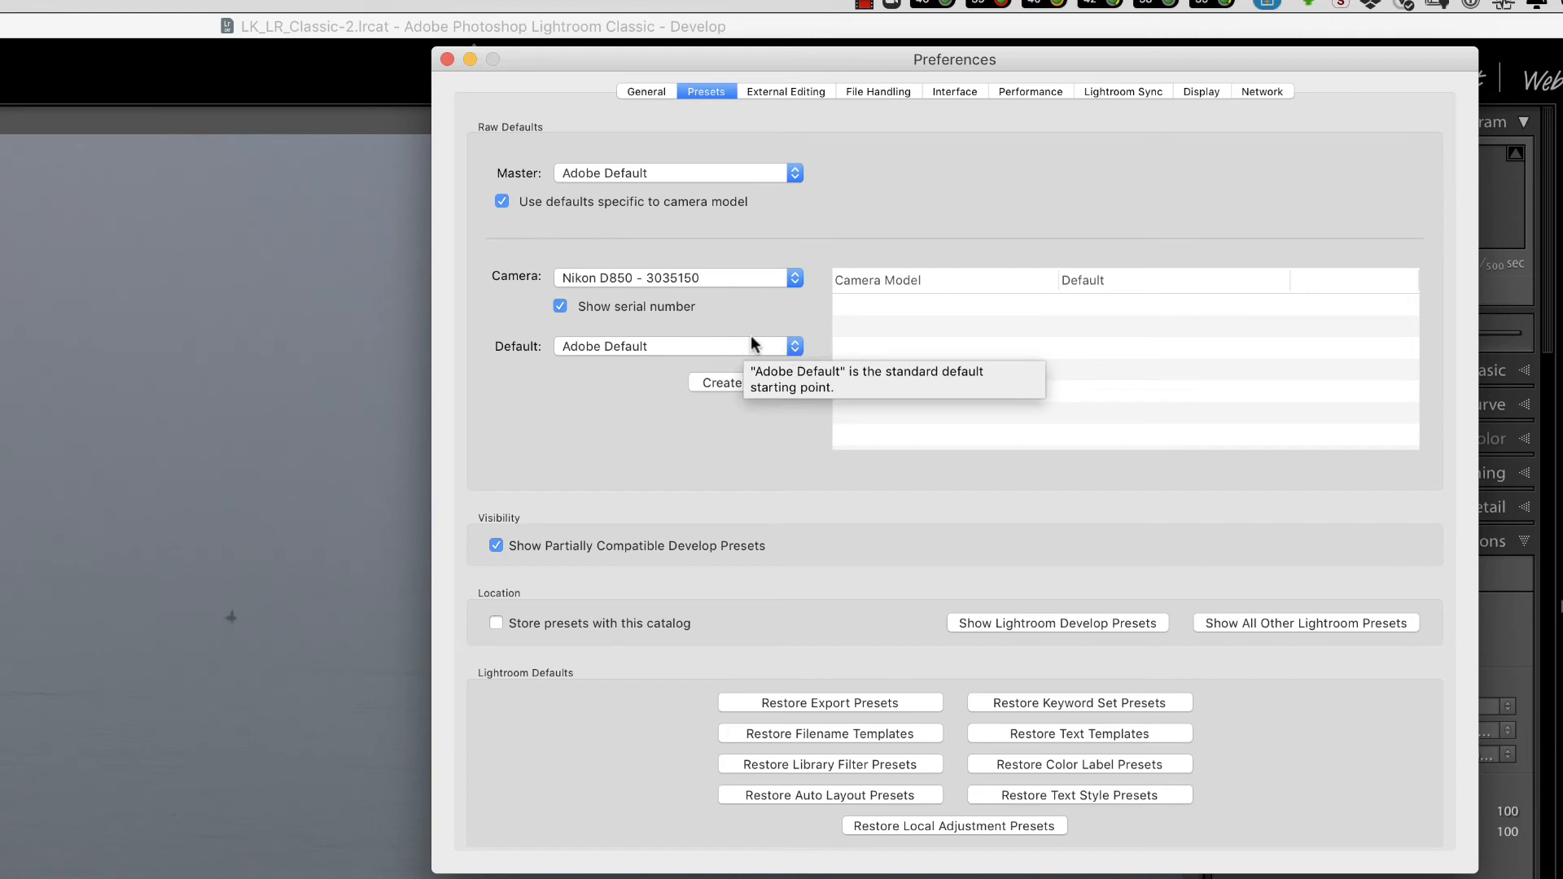
Assign the user preset NikonD850TEL to the chosen camera and create its raw default
left_click(793, 346)
mouse_move(778, 385)
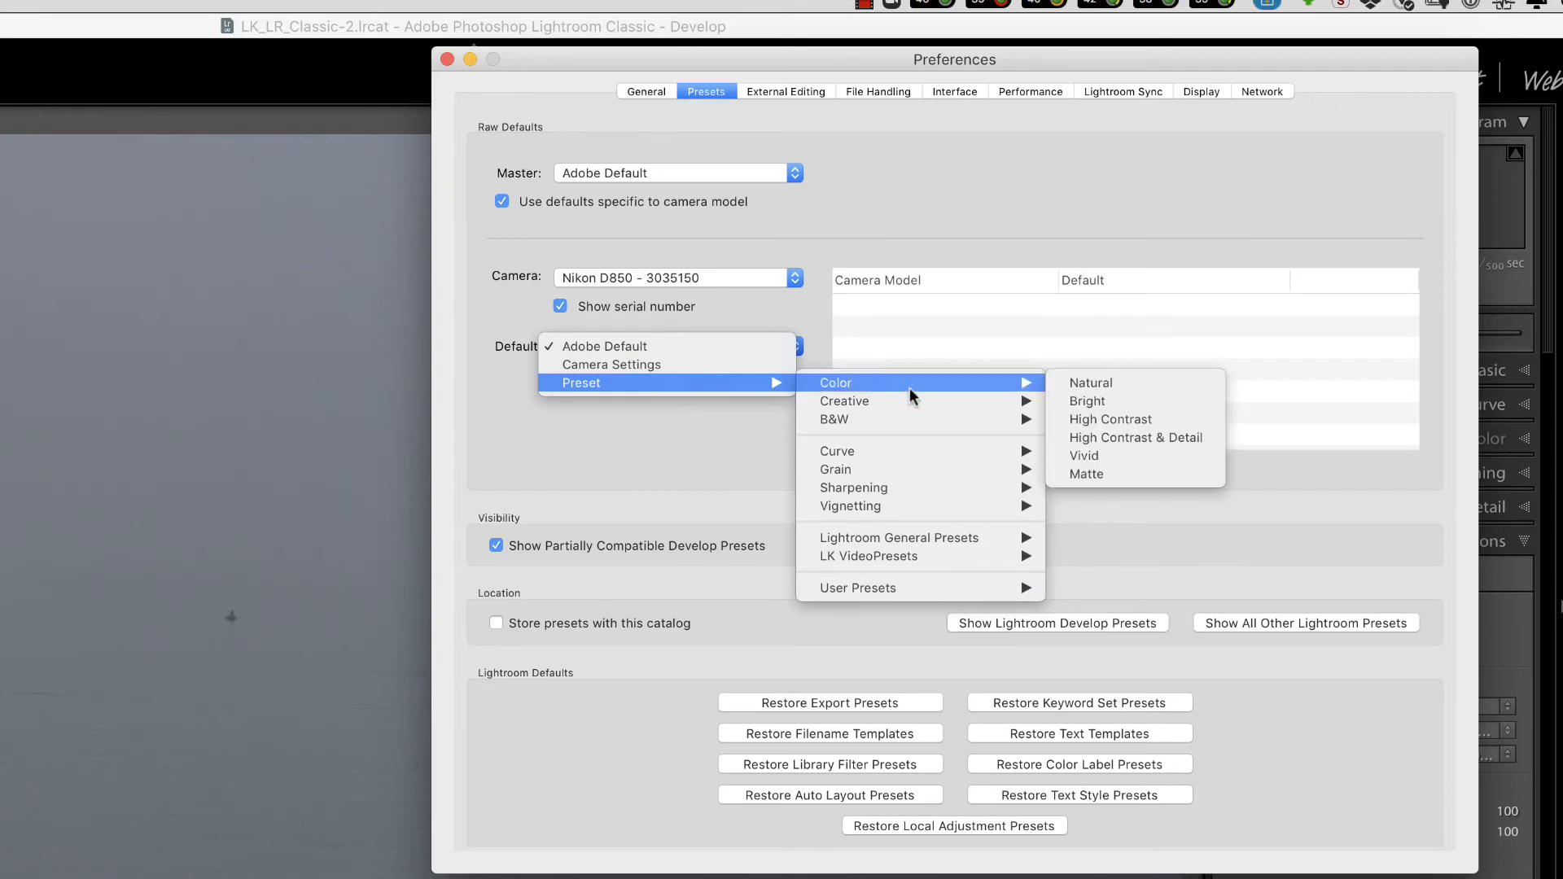
mouse_move(1027, 590)
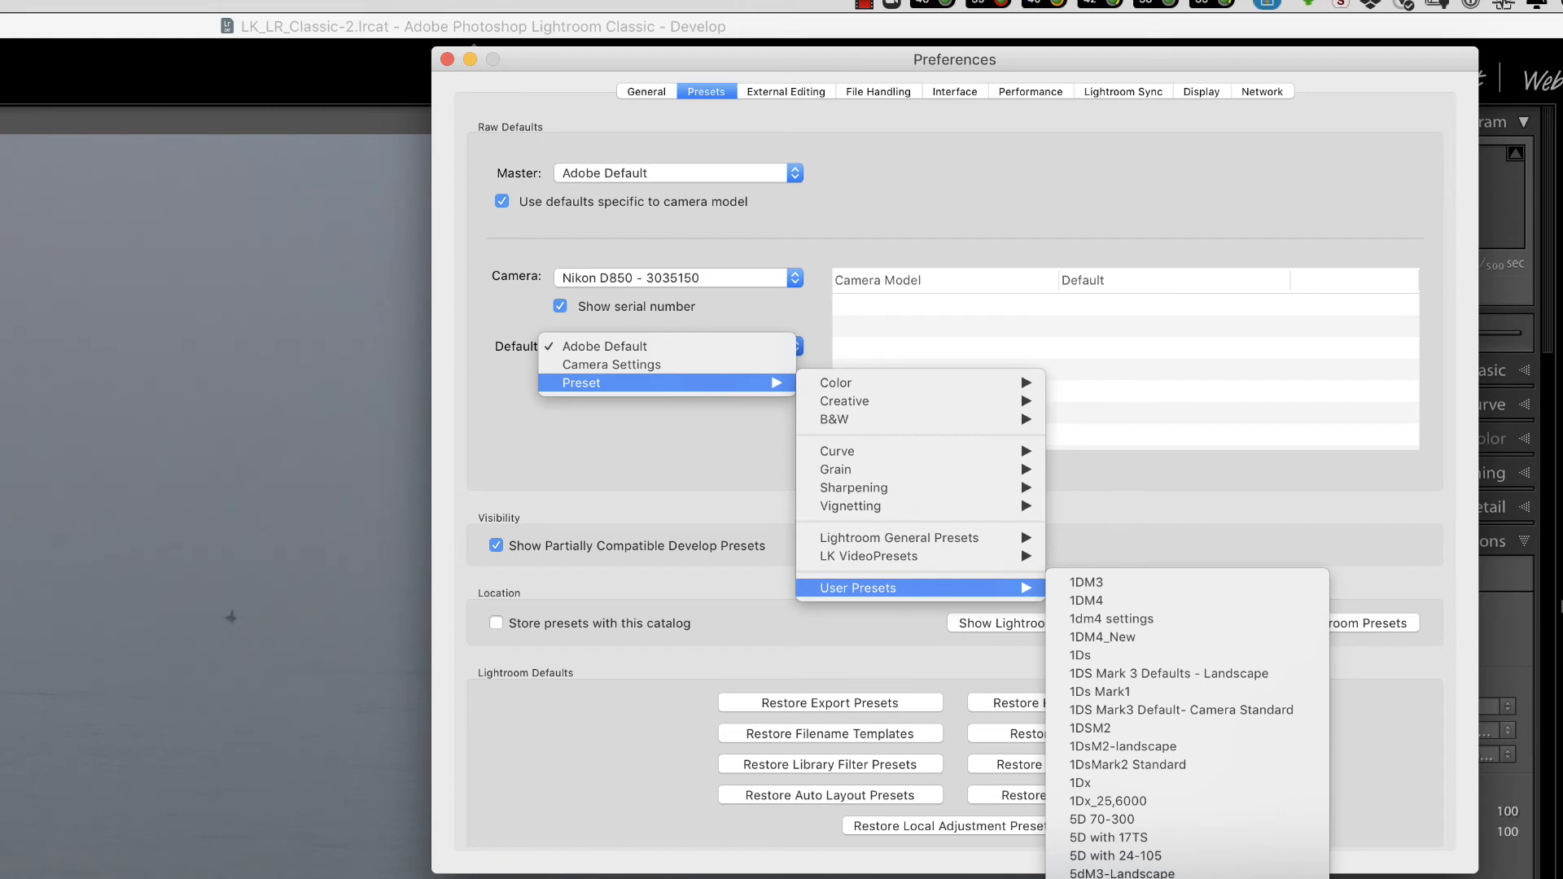
left_click(1207, 877)
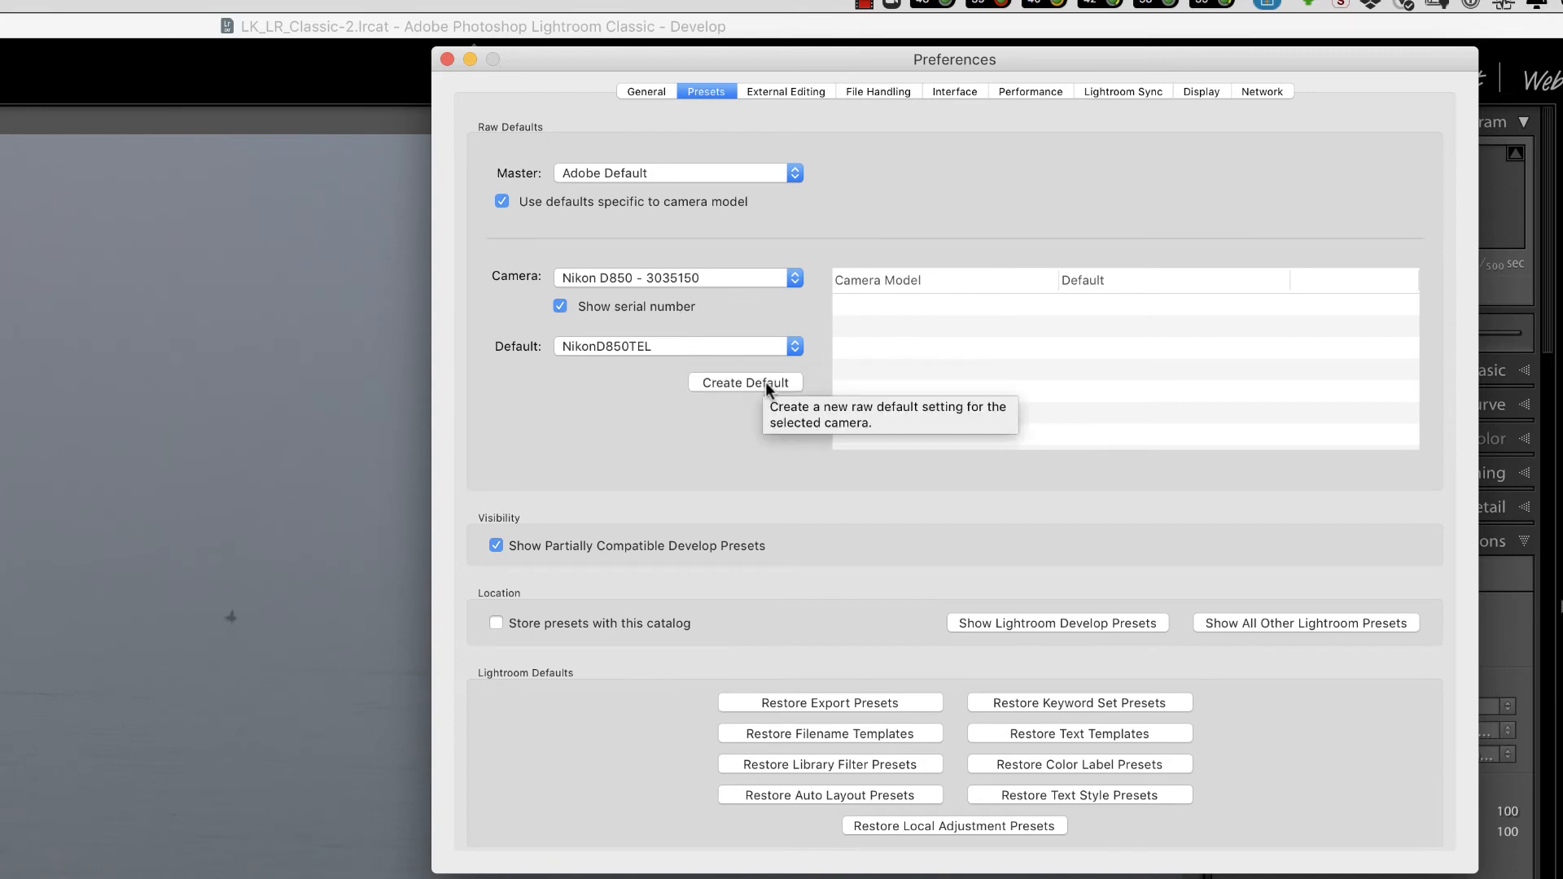
left_click(766, 383)
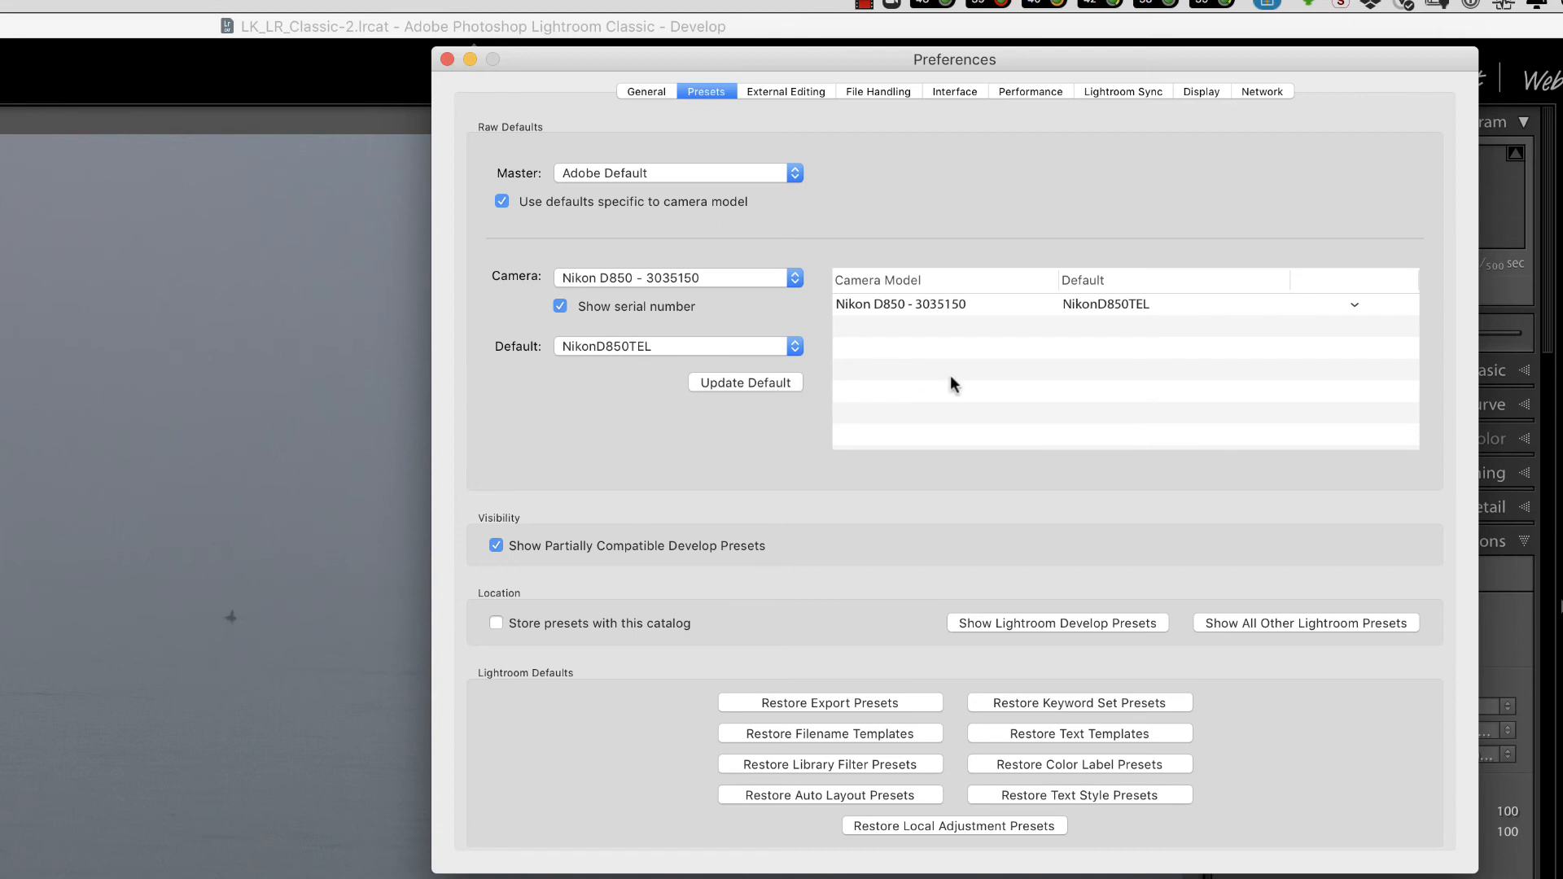
Create a raw default for Nikon D850 - 3036295 using the user preset NikonD850WAL, and close the preferences
left_click(789, 276)
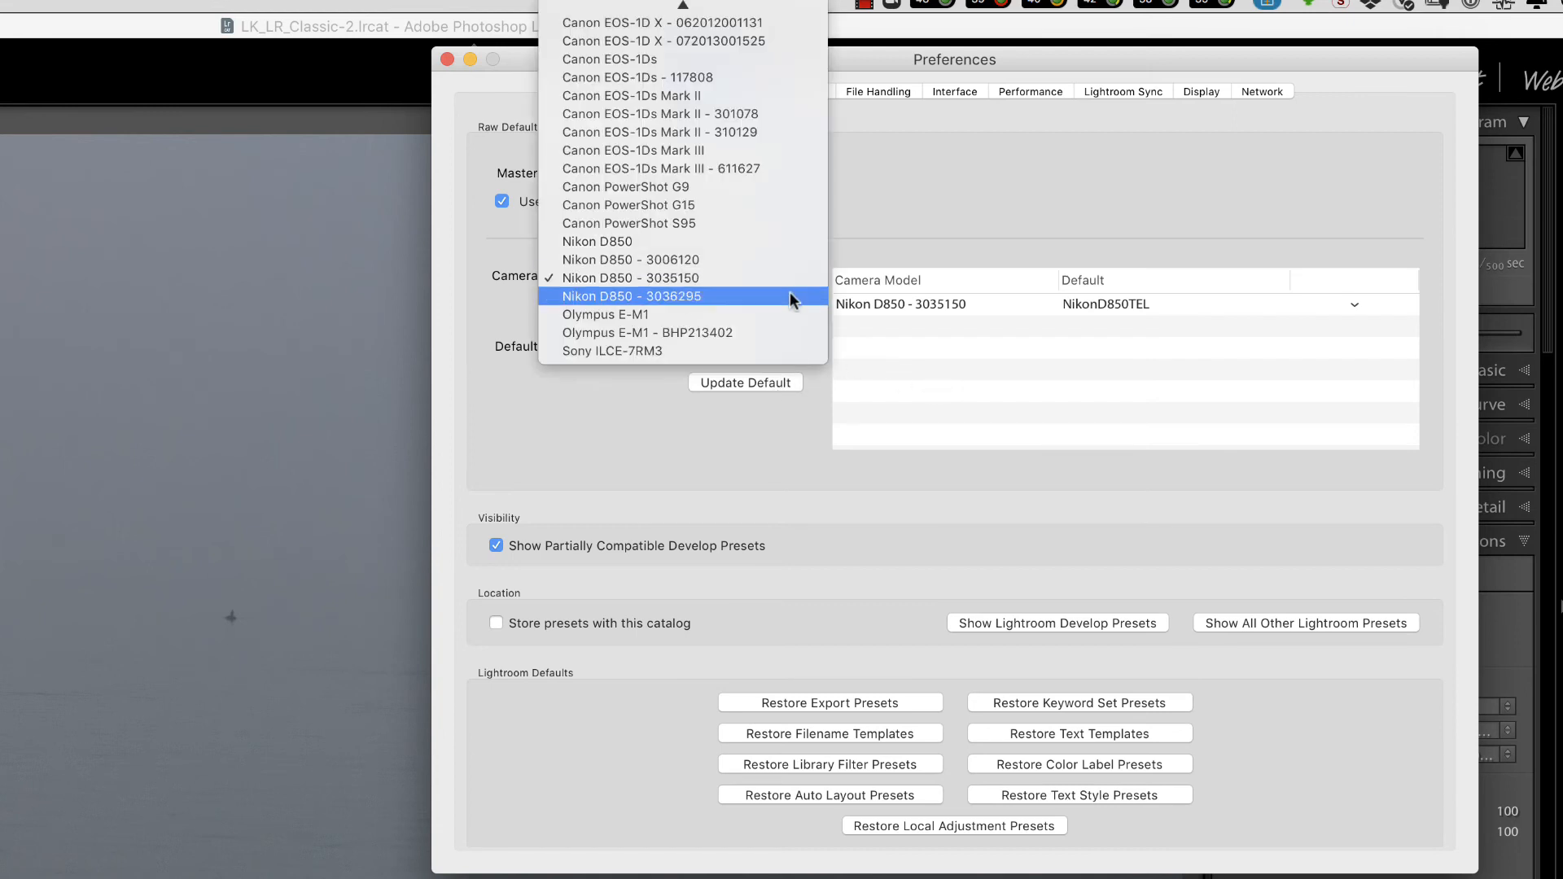
left_click(789, 295)
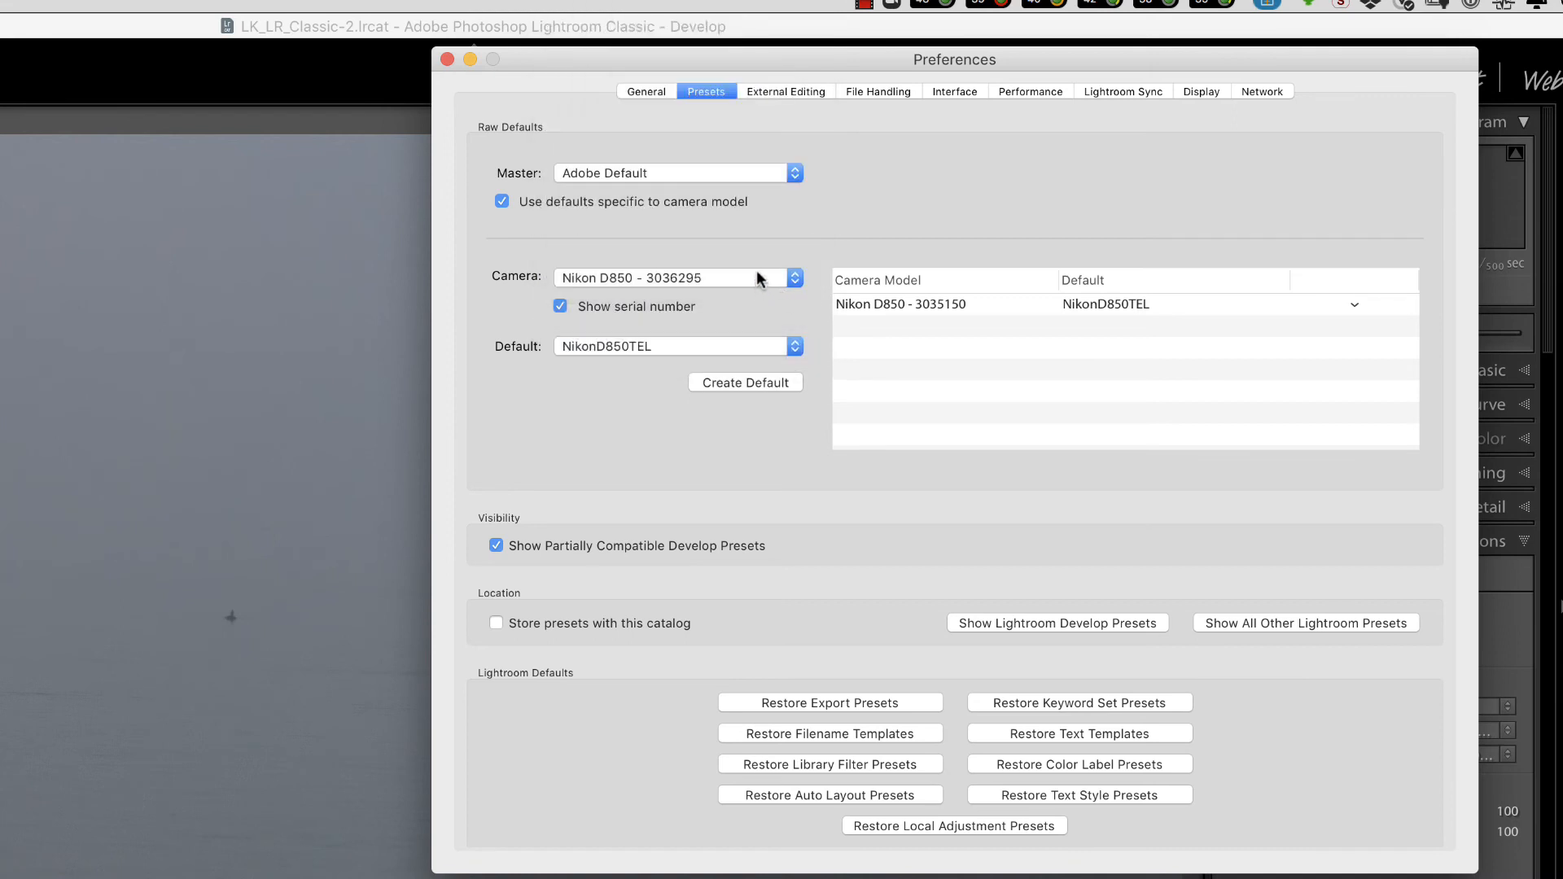
left_click(790, 346)
mouse_move(781, 423)
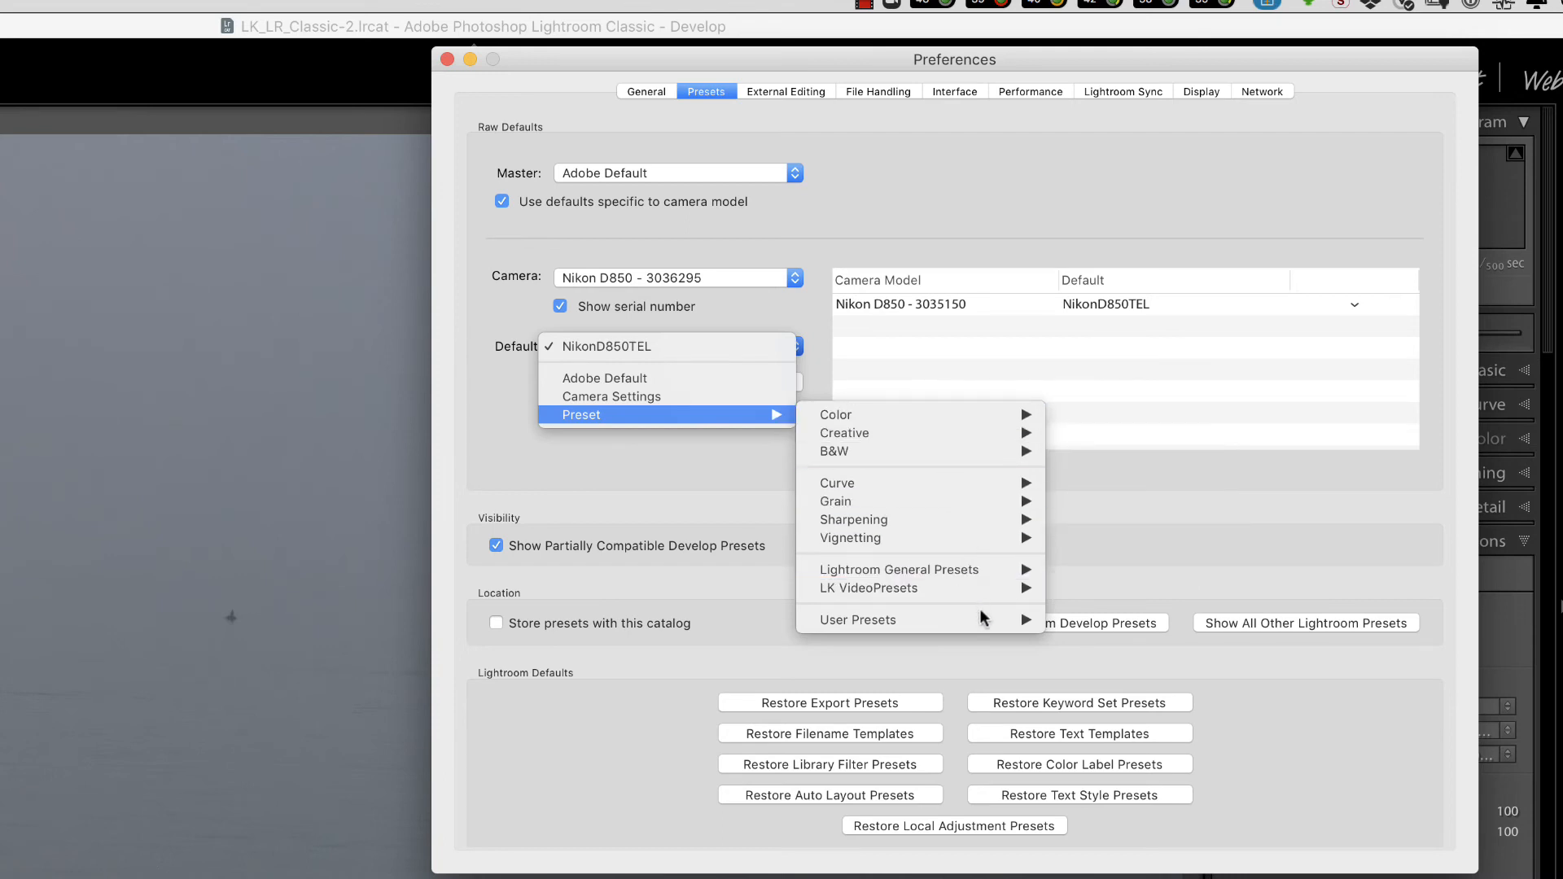
mouse_move(999, 619)
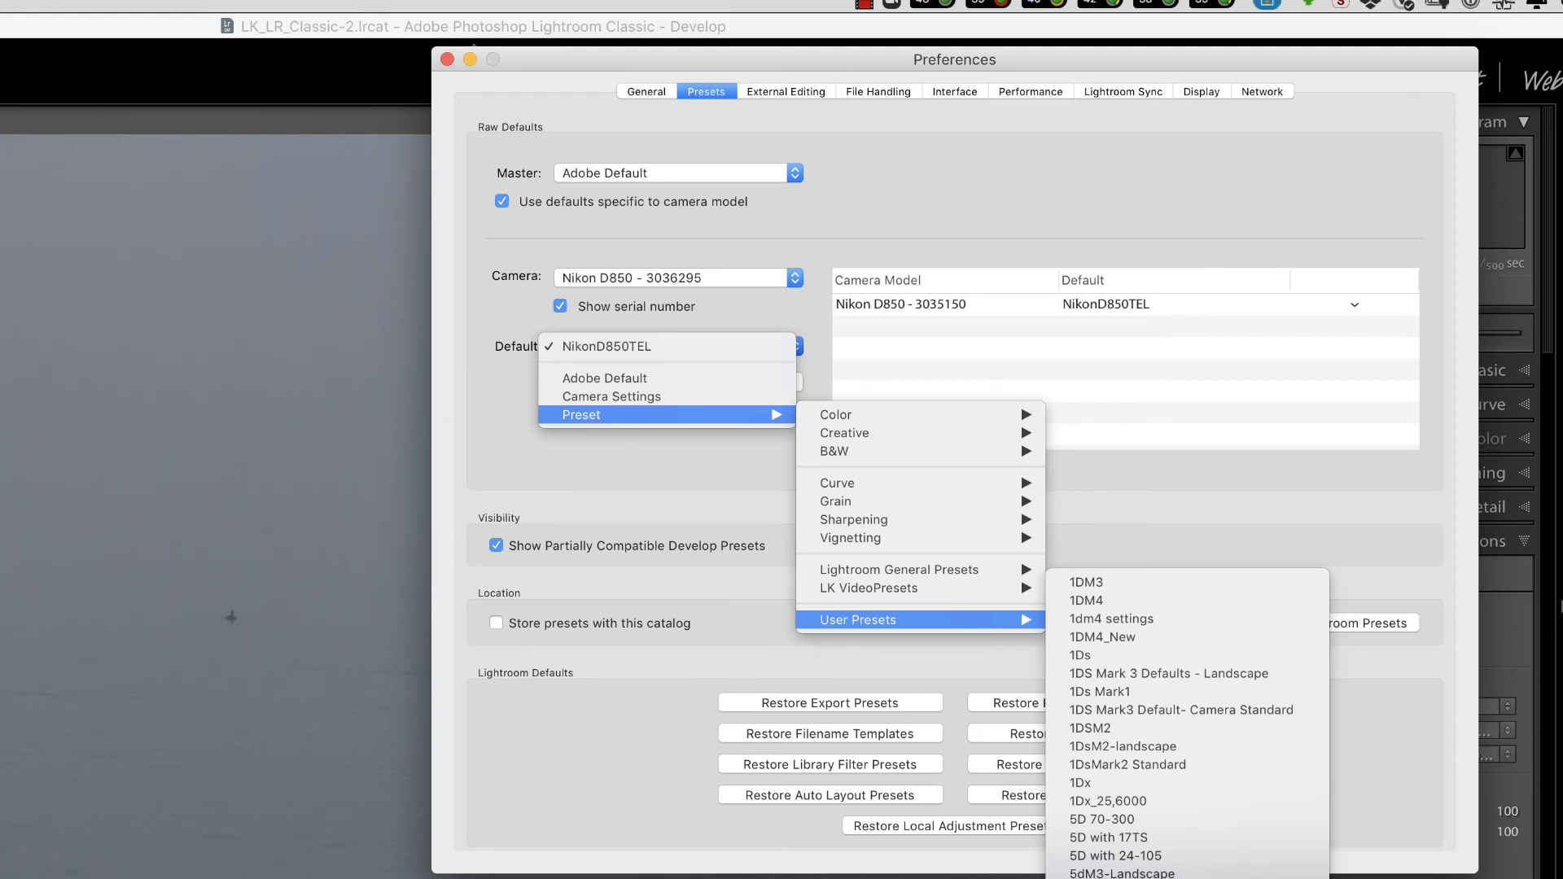
left_click(1207, 878)
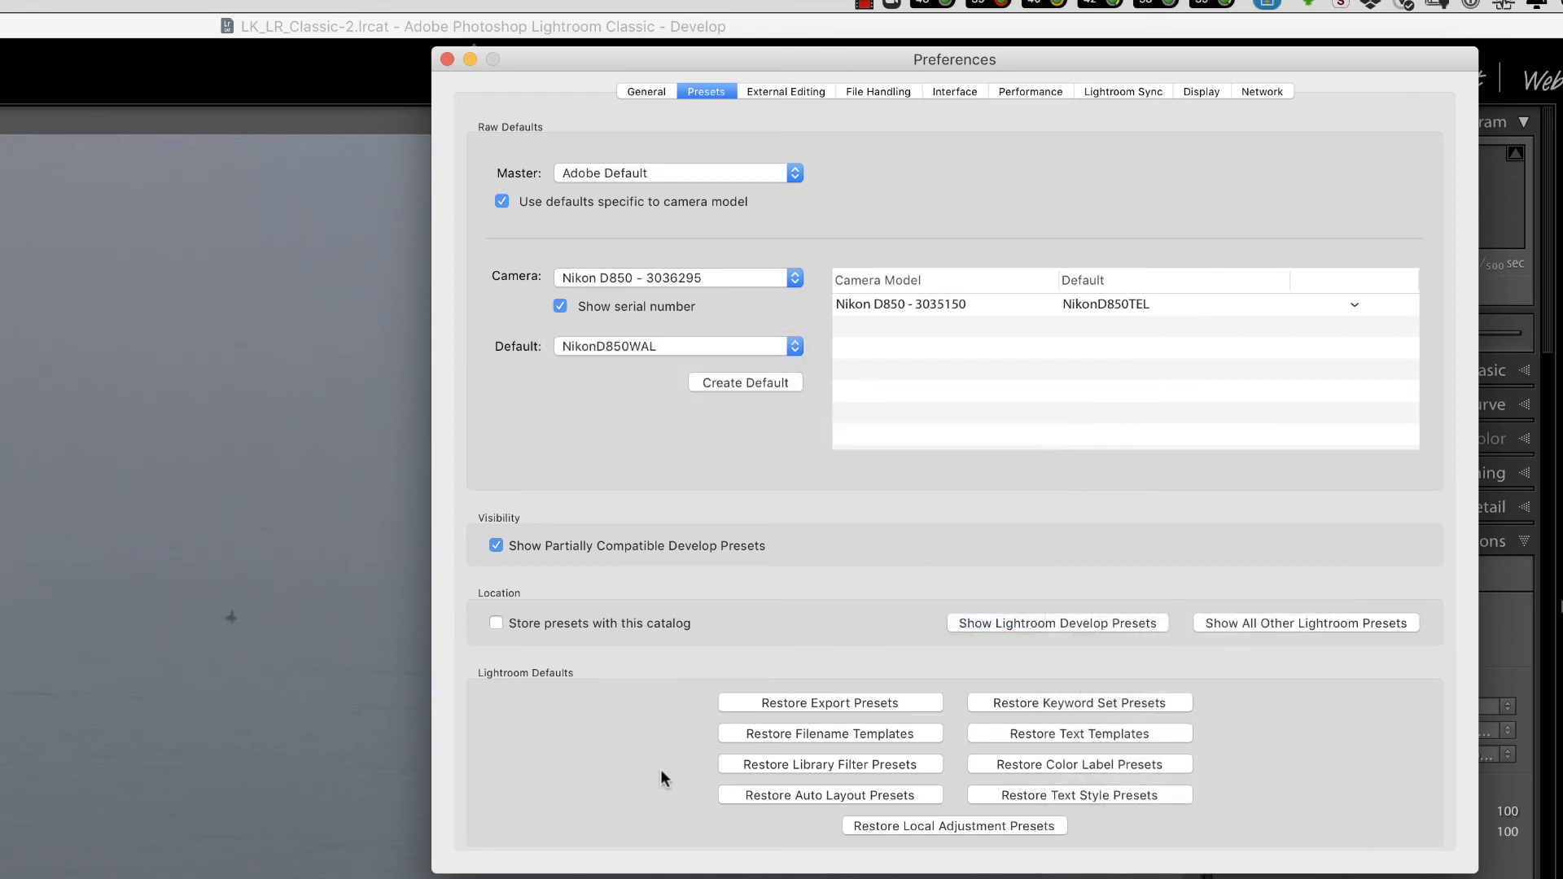
left_click(730, 379)
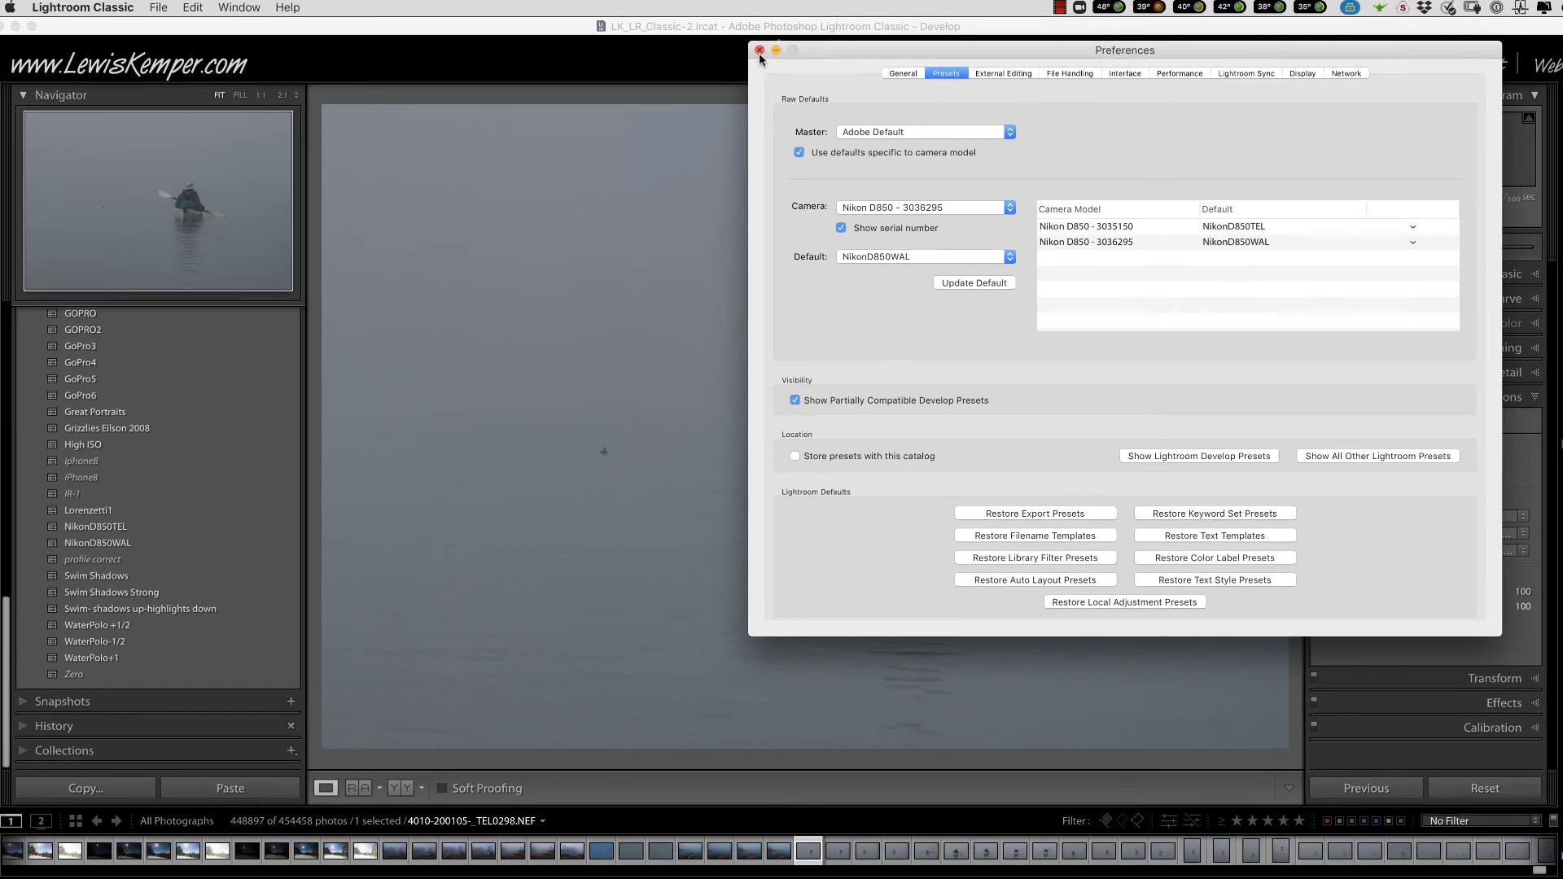
left_click(759, 50)
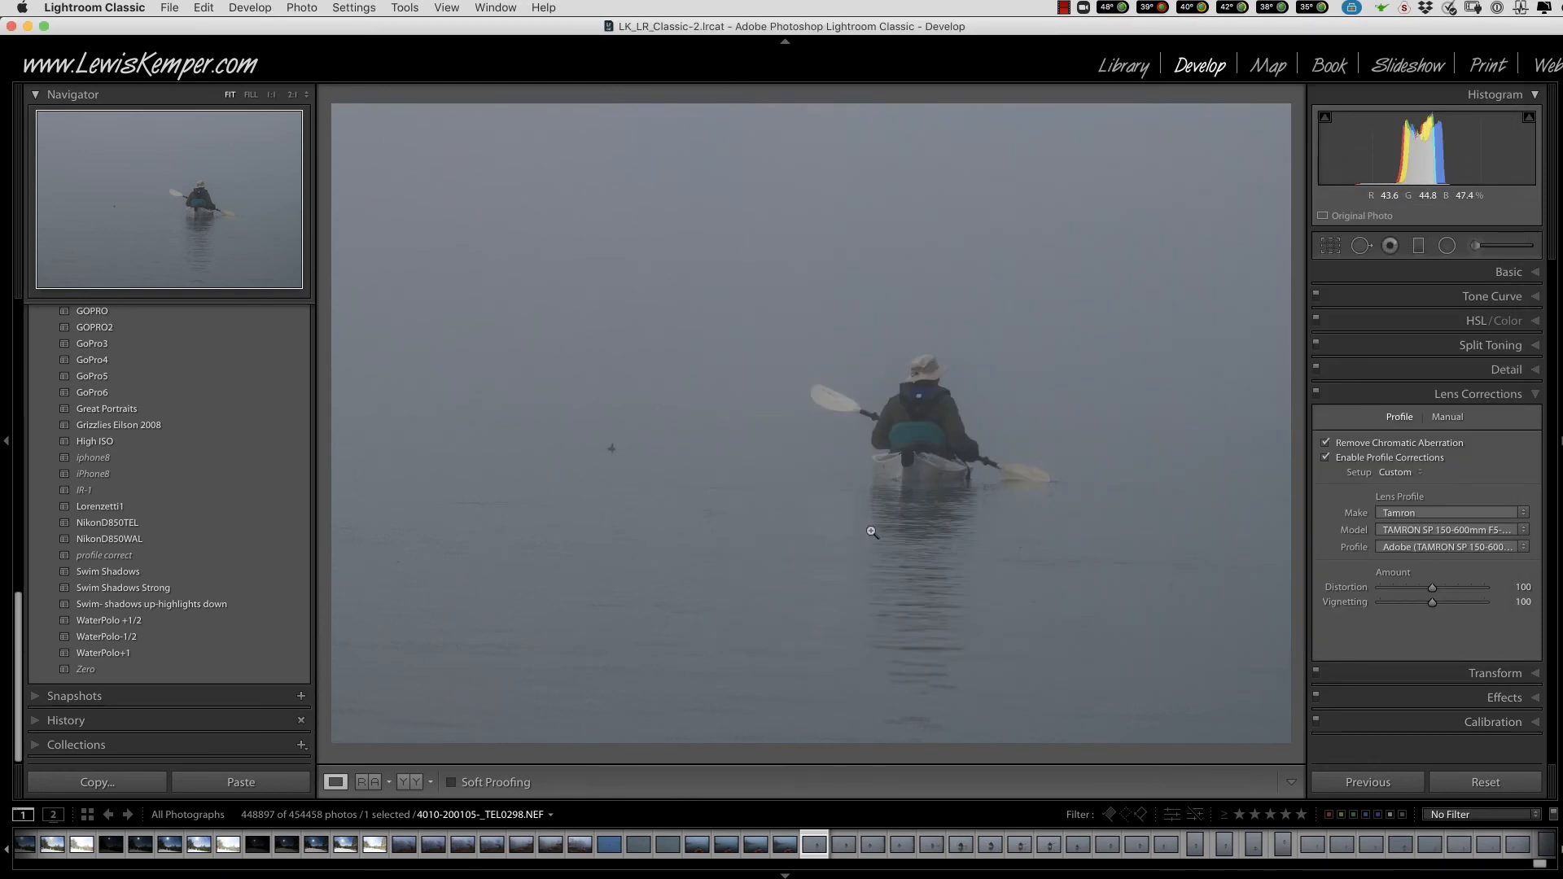
Hide the side panel, start a photo import from the NIKON D850 card and mark only _WAL1916.NEF for import
key("F7")
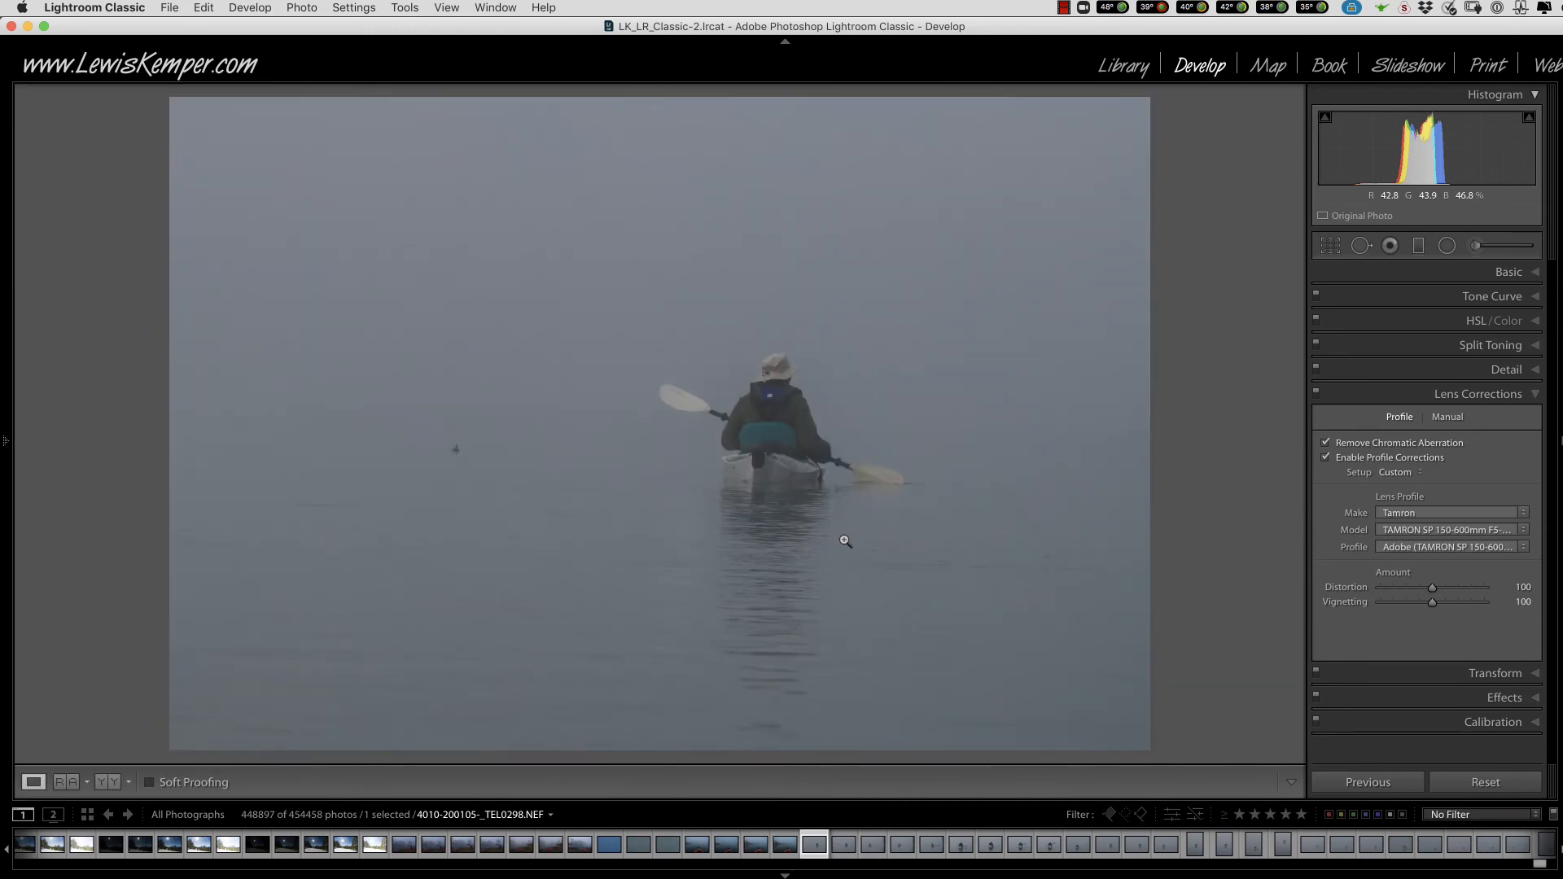
key("super+shift+i")
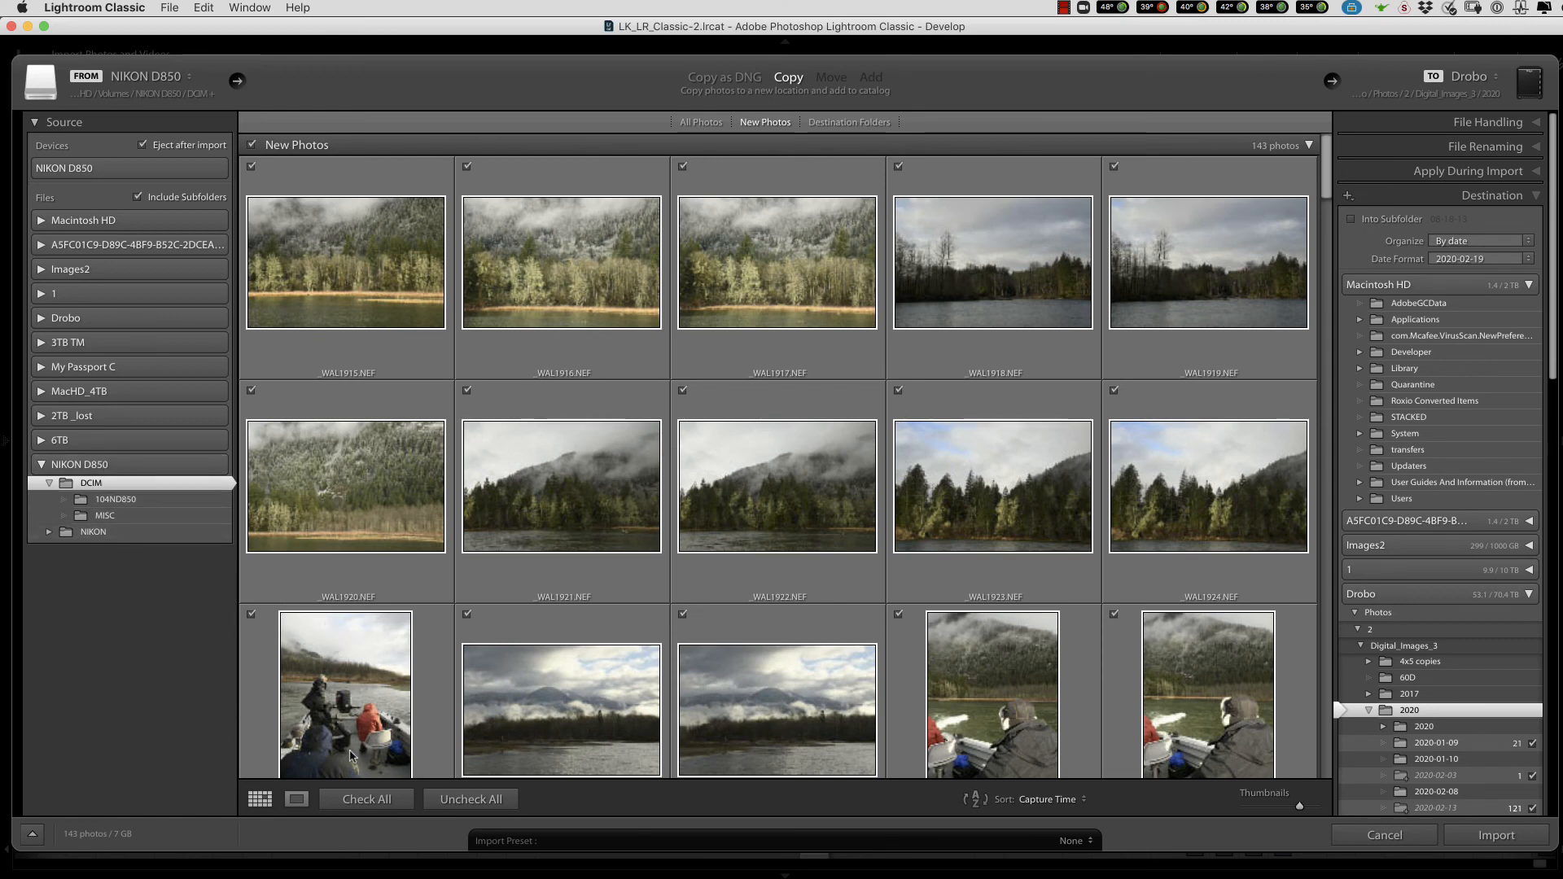
left_click(463, 801)
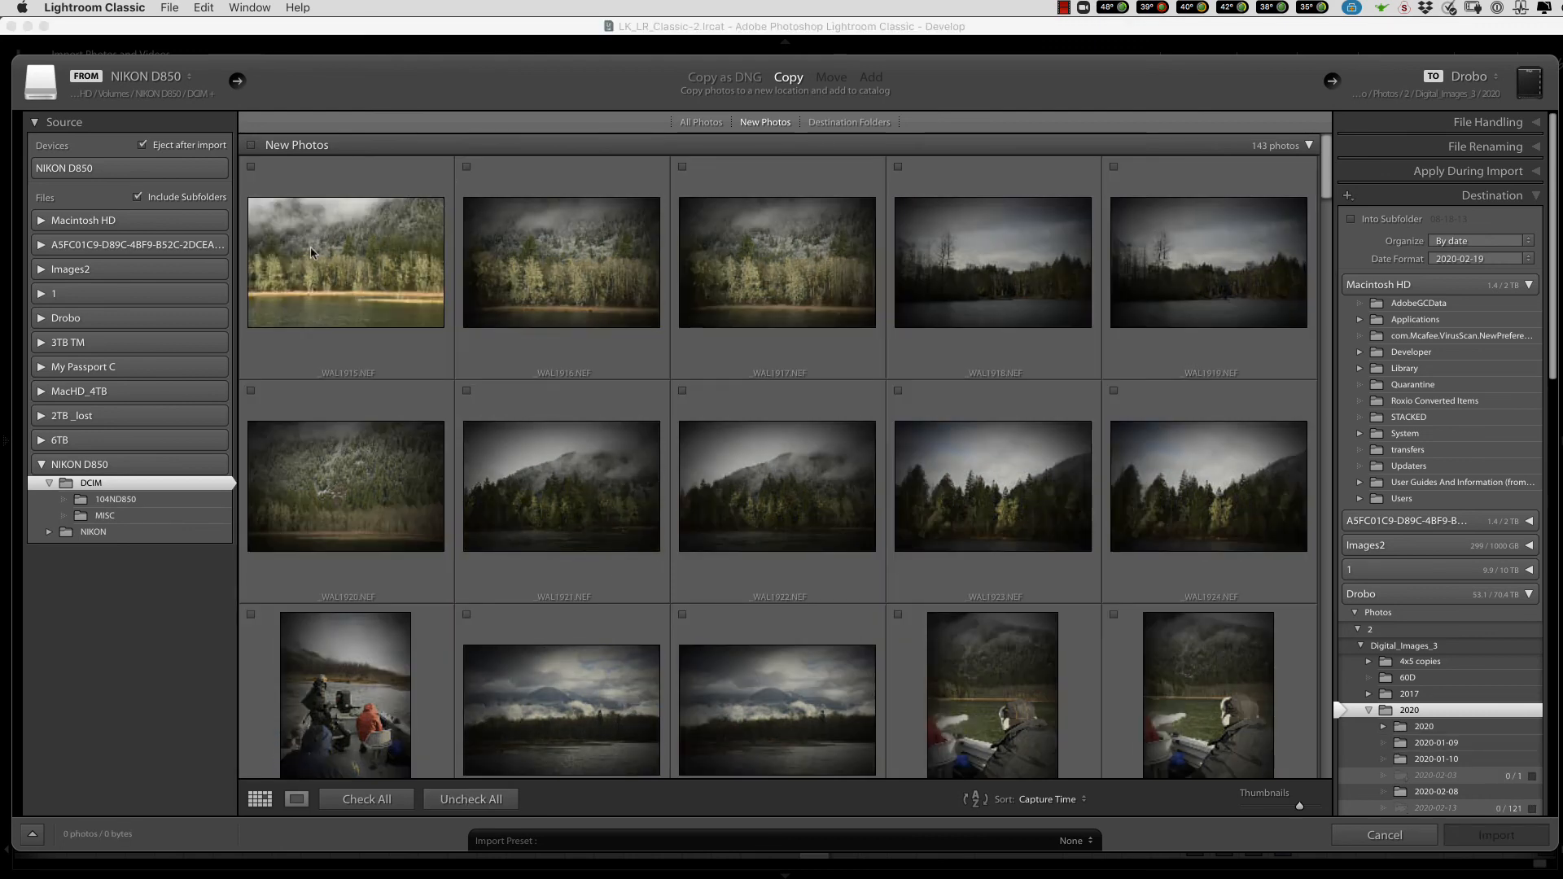
left_click(467, 168)
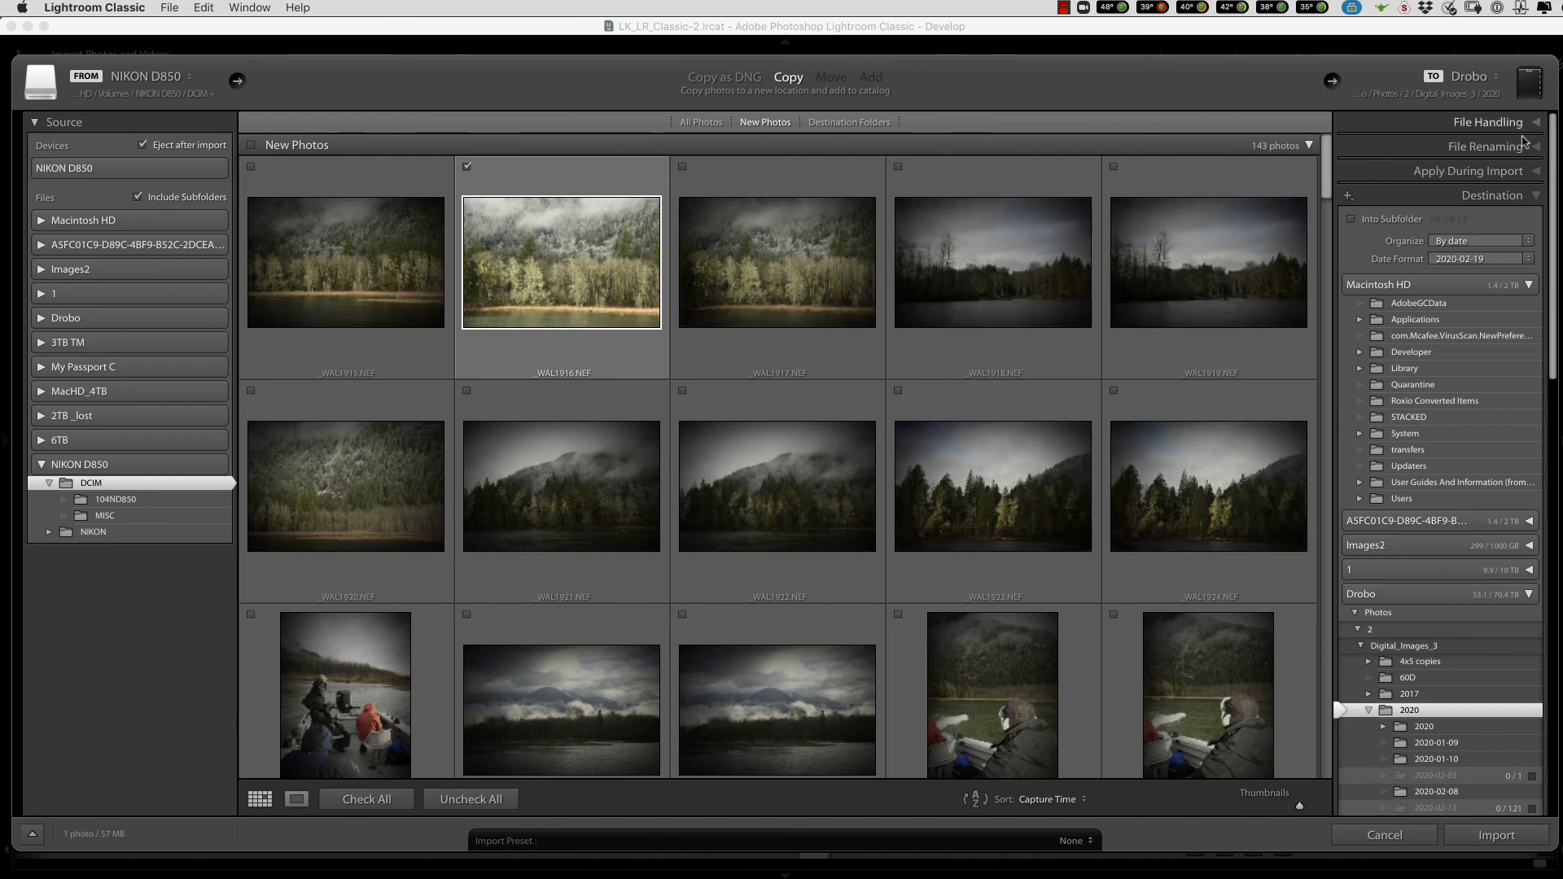
Check the file renaming, add the keyword Skagit River and import the marked photo into the 2020 destination folder
left_click(1468, 146)
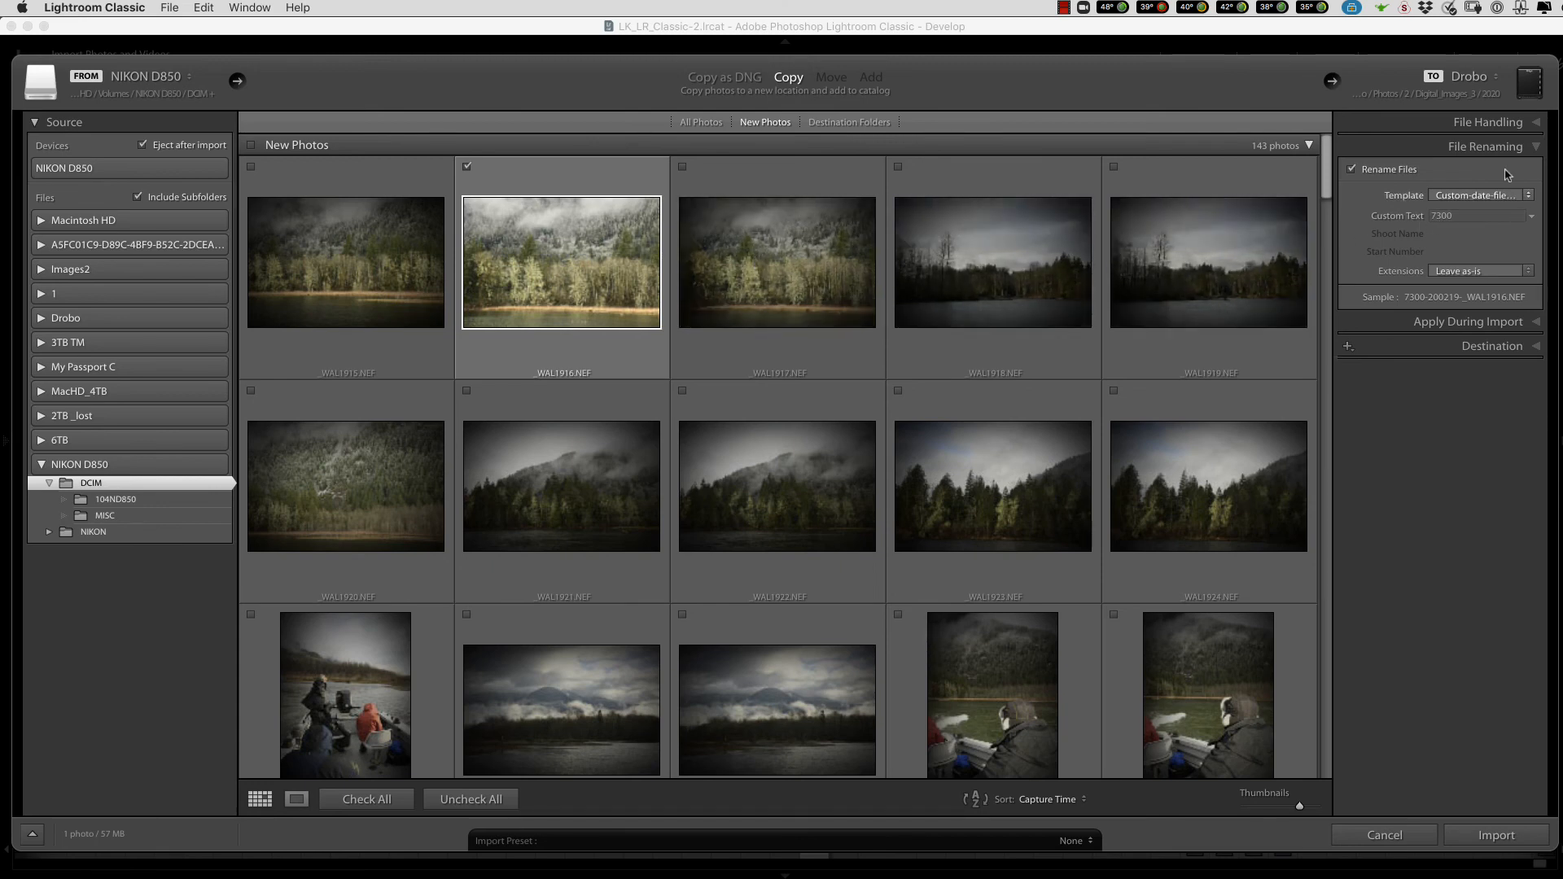
left_click(1476, 324)
left_click(1432, 281)
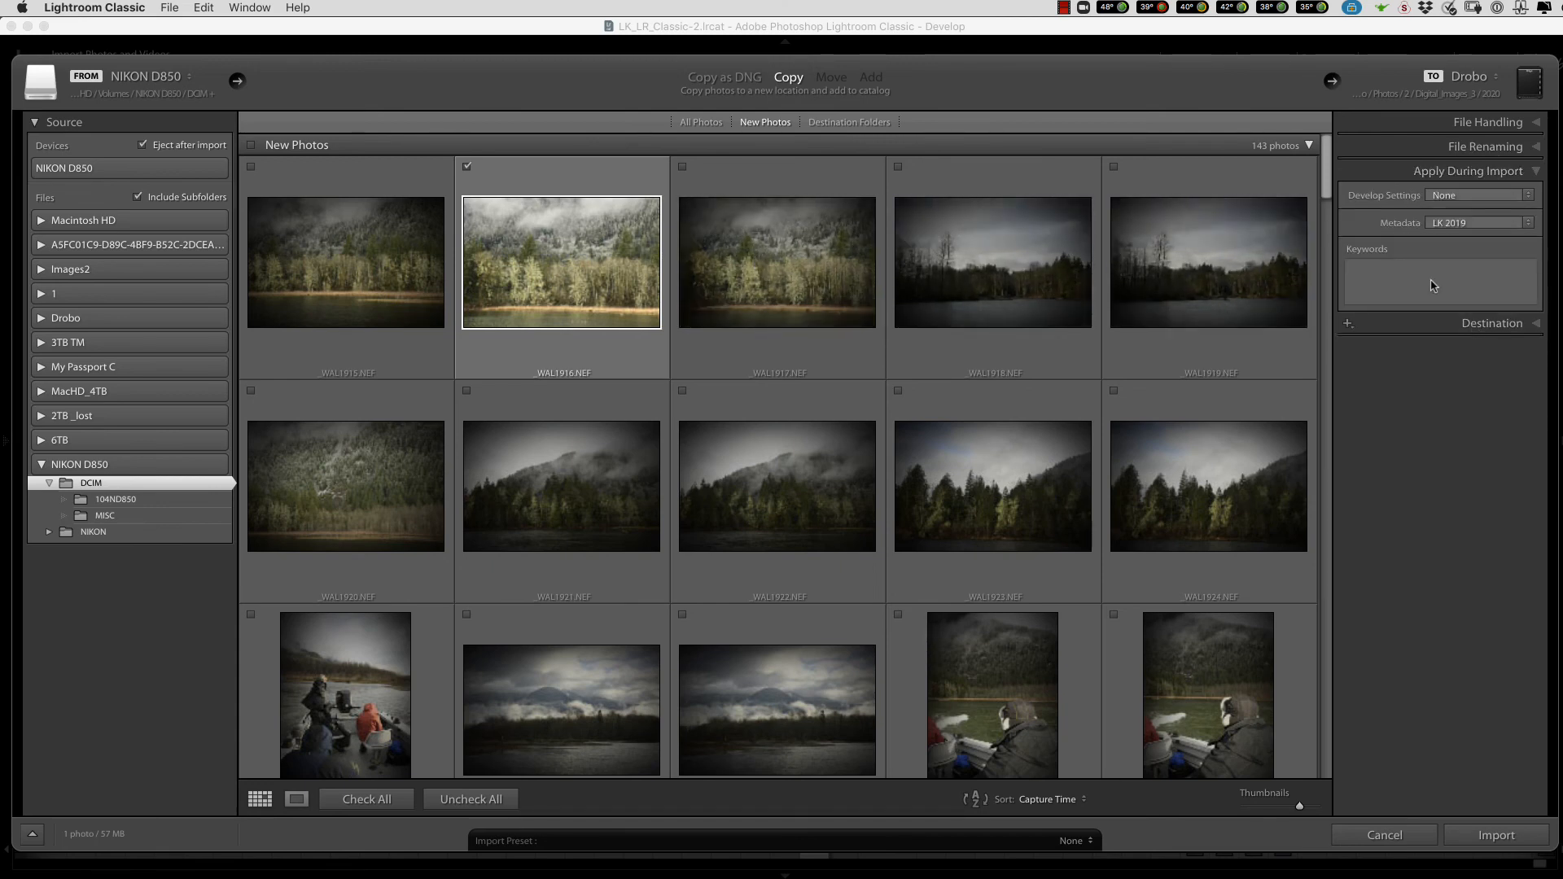
type("Skagit River")
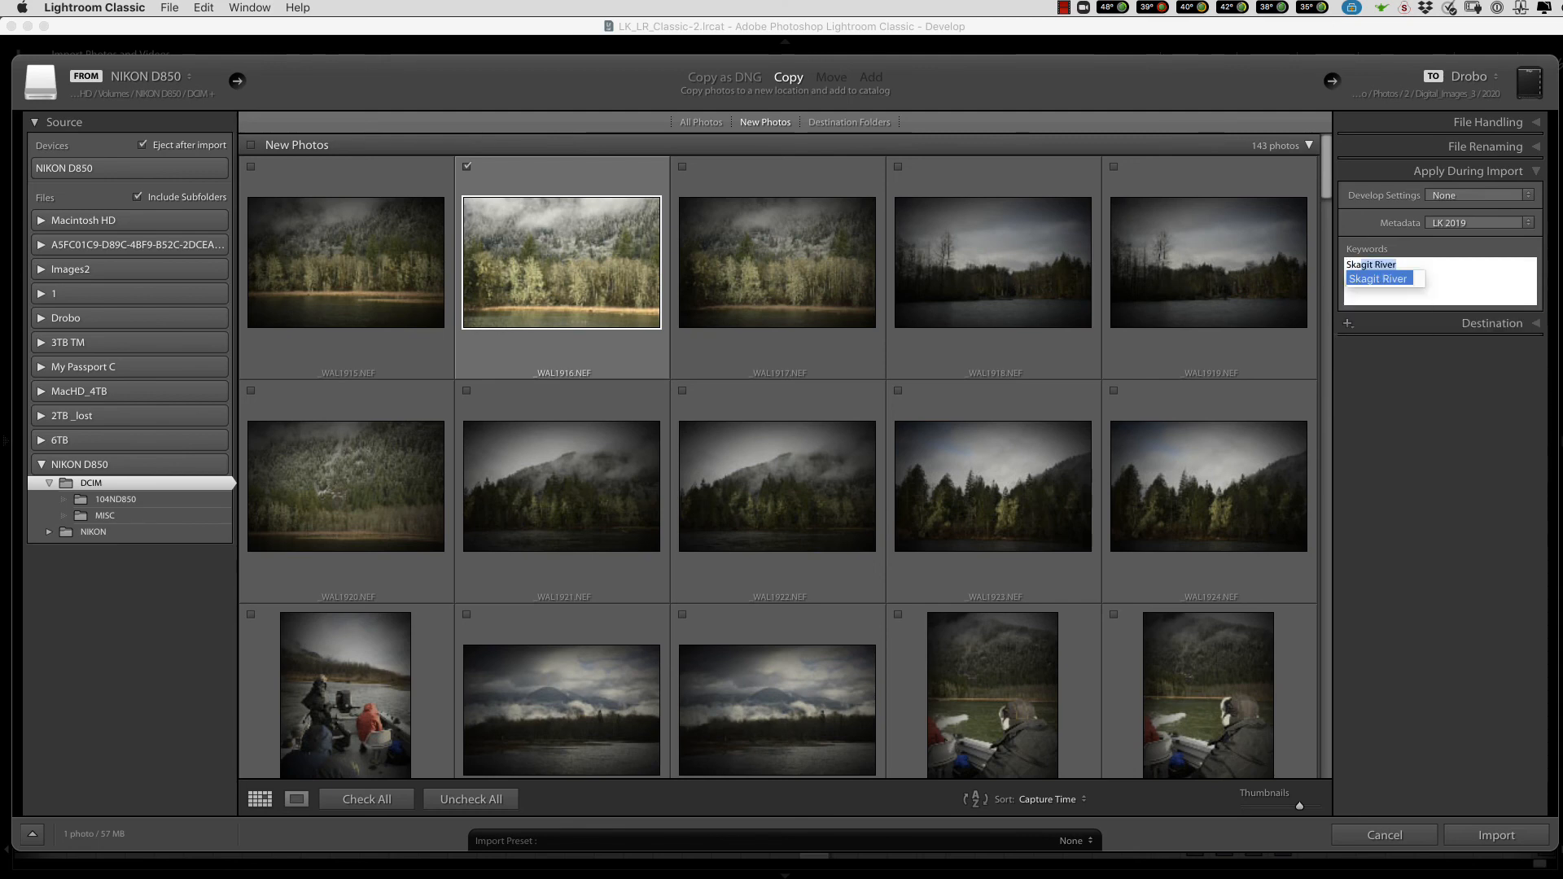
key("Return")
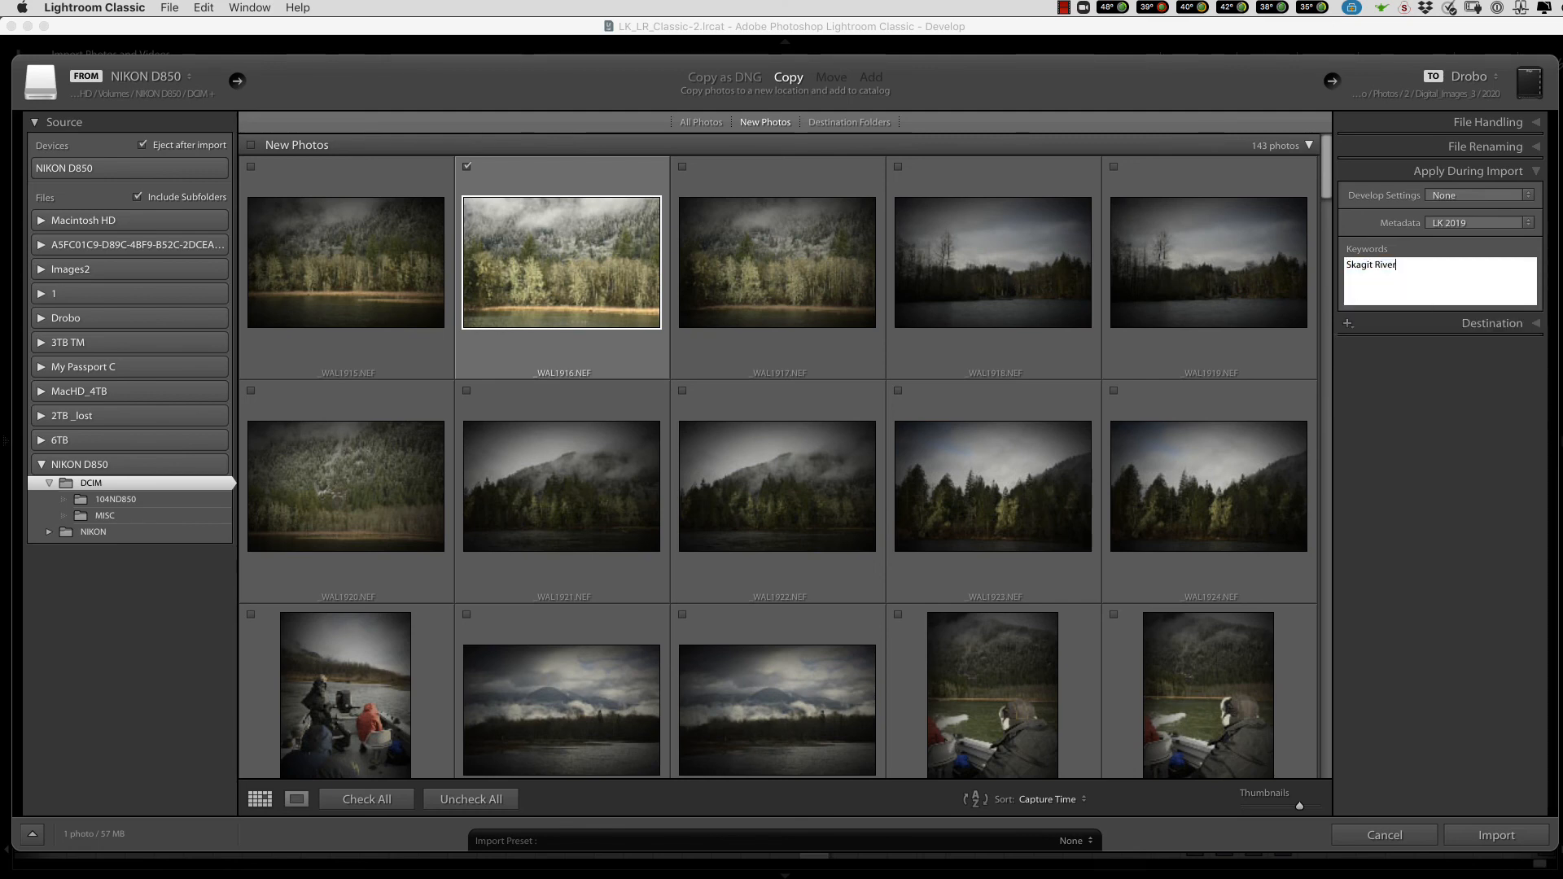
left_click(1490, 324)
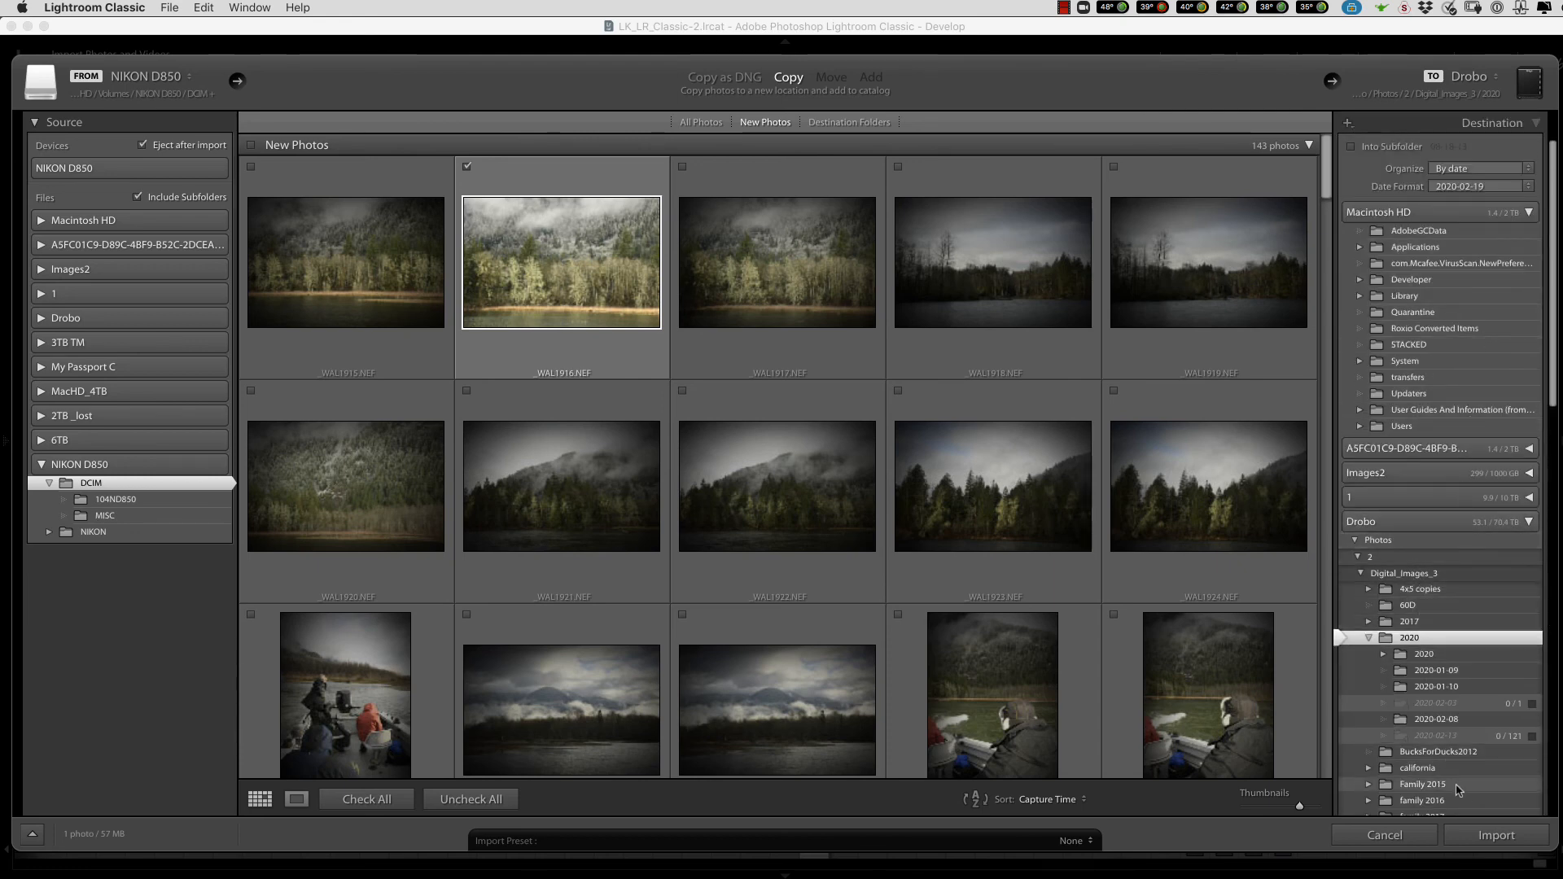
left_click(1481, 837)
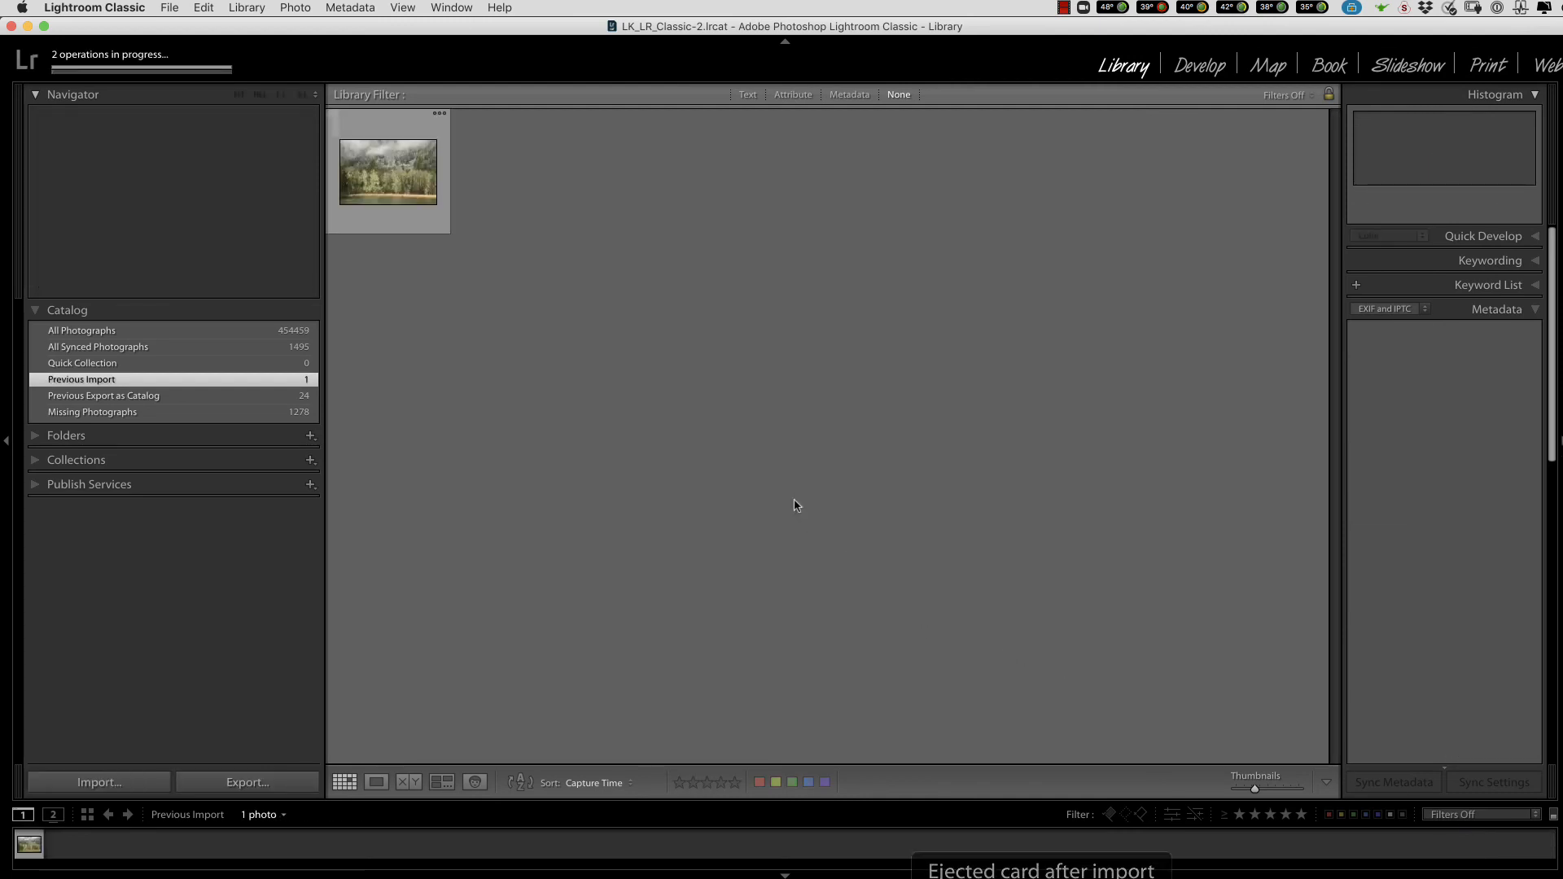
Open the imported photo in the Develop module and examine its Lens Corrections, Detail and Basic settings
left_click(388, 178)
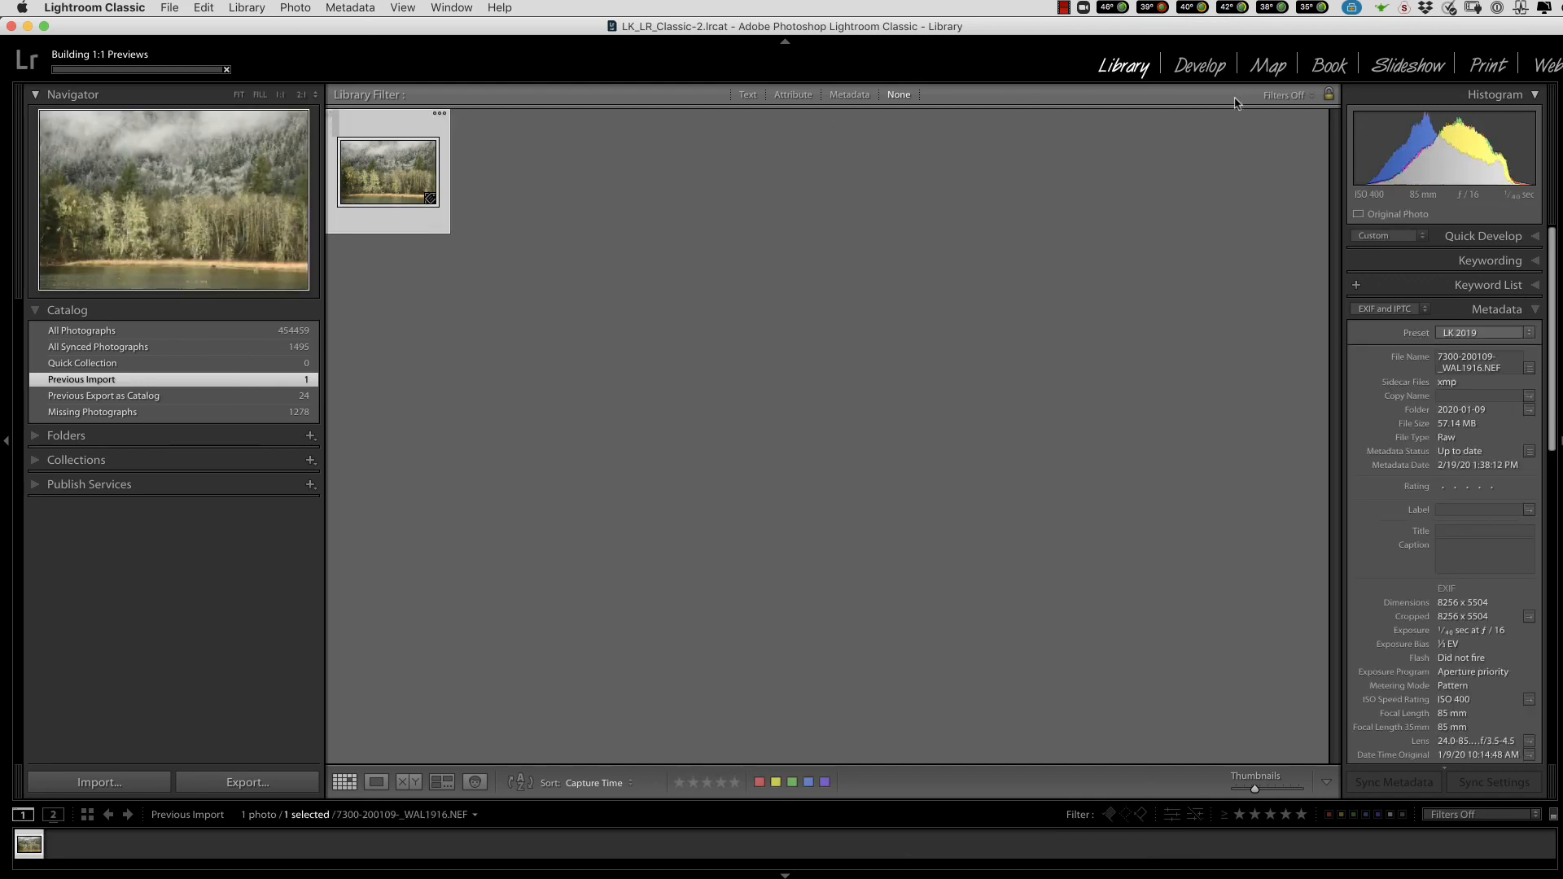
left_click(1197, 73)
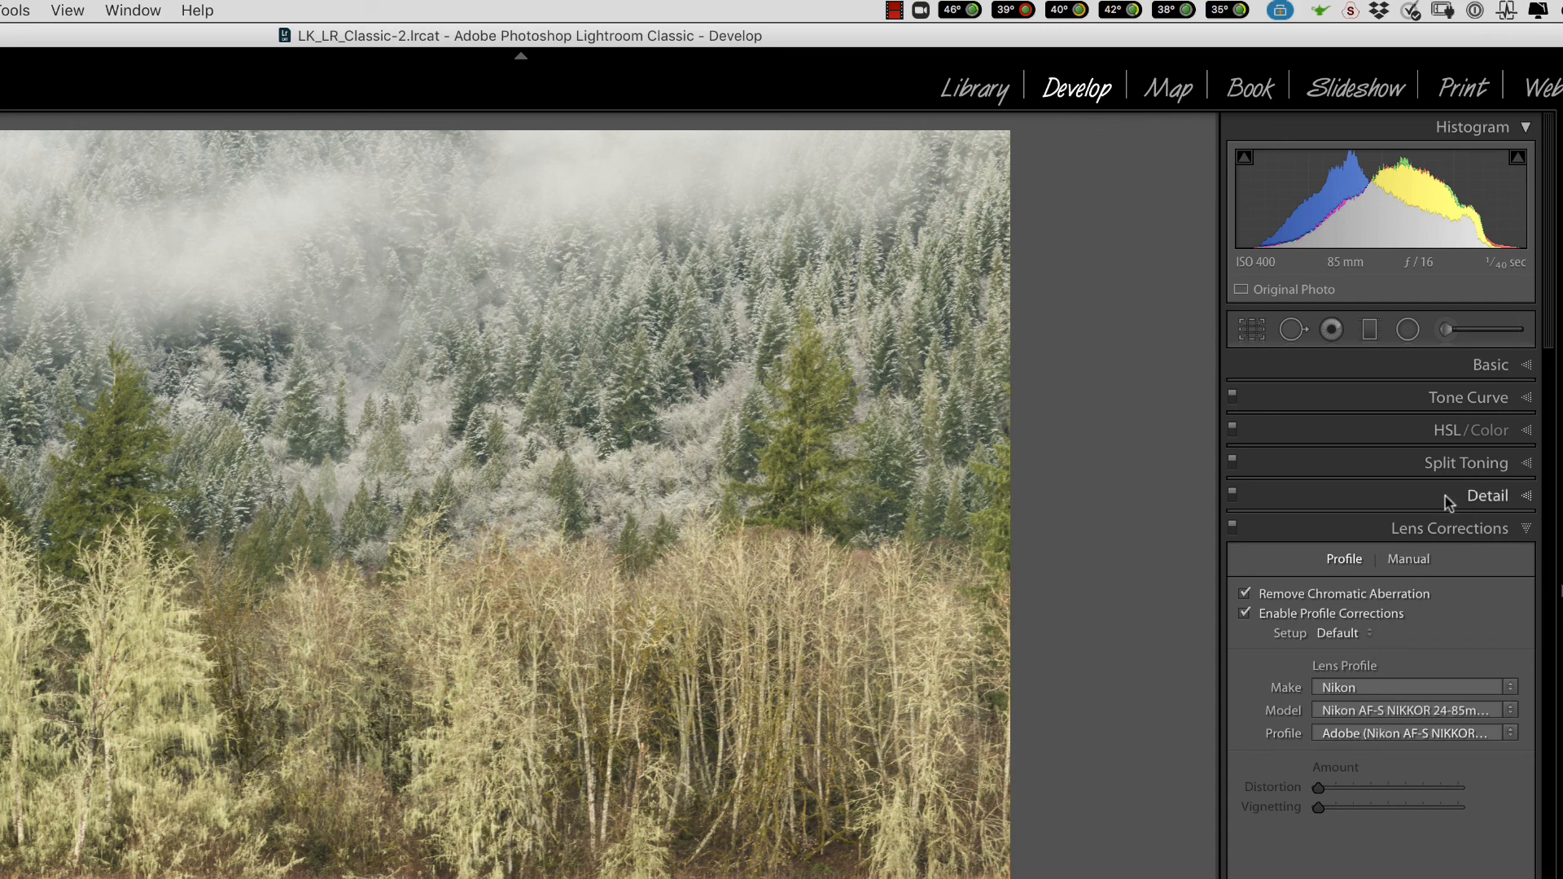
left_click(1473, 496)
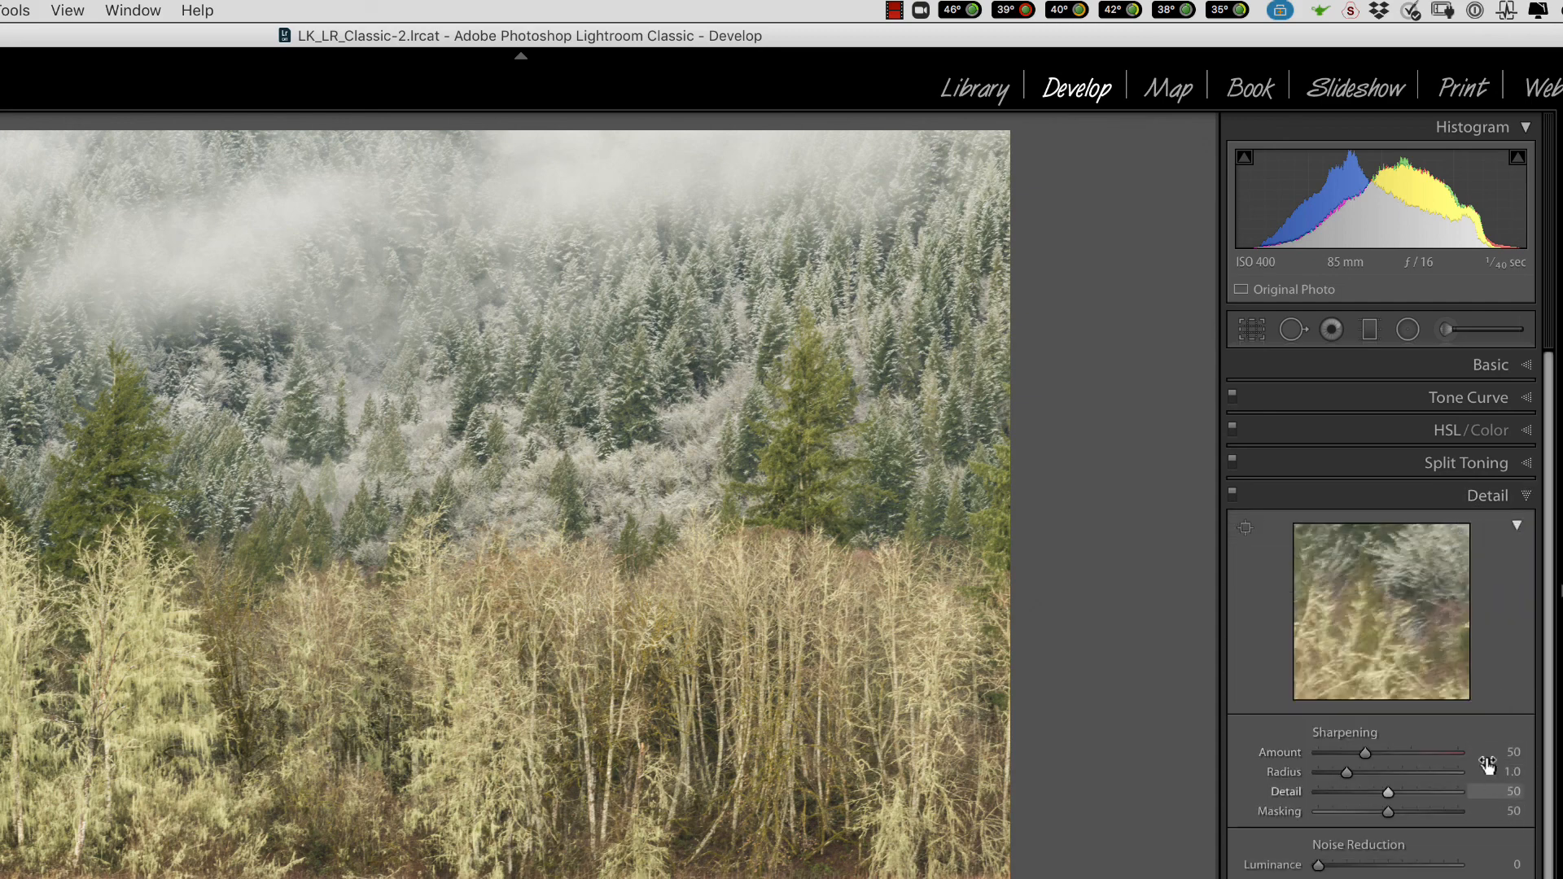
left_click(1474, 368)
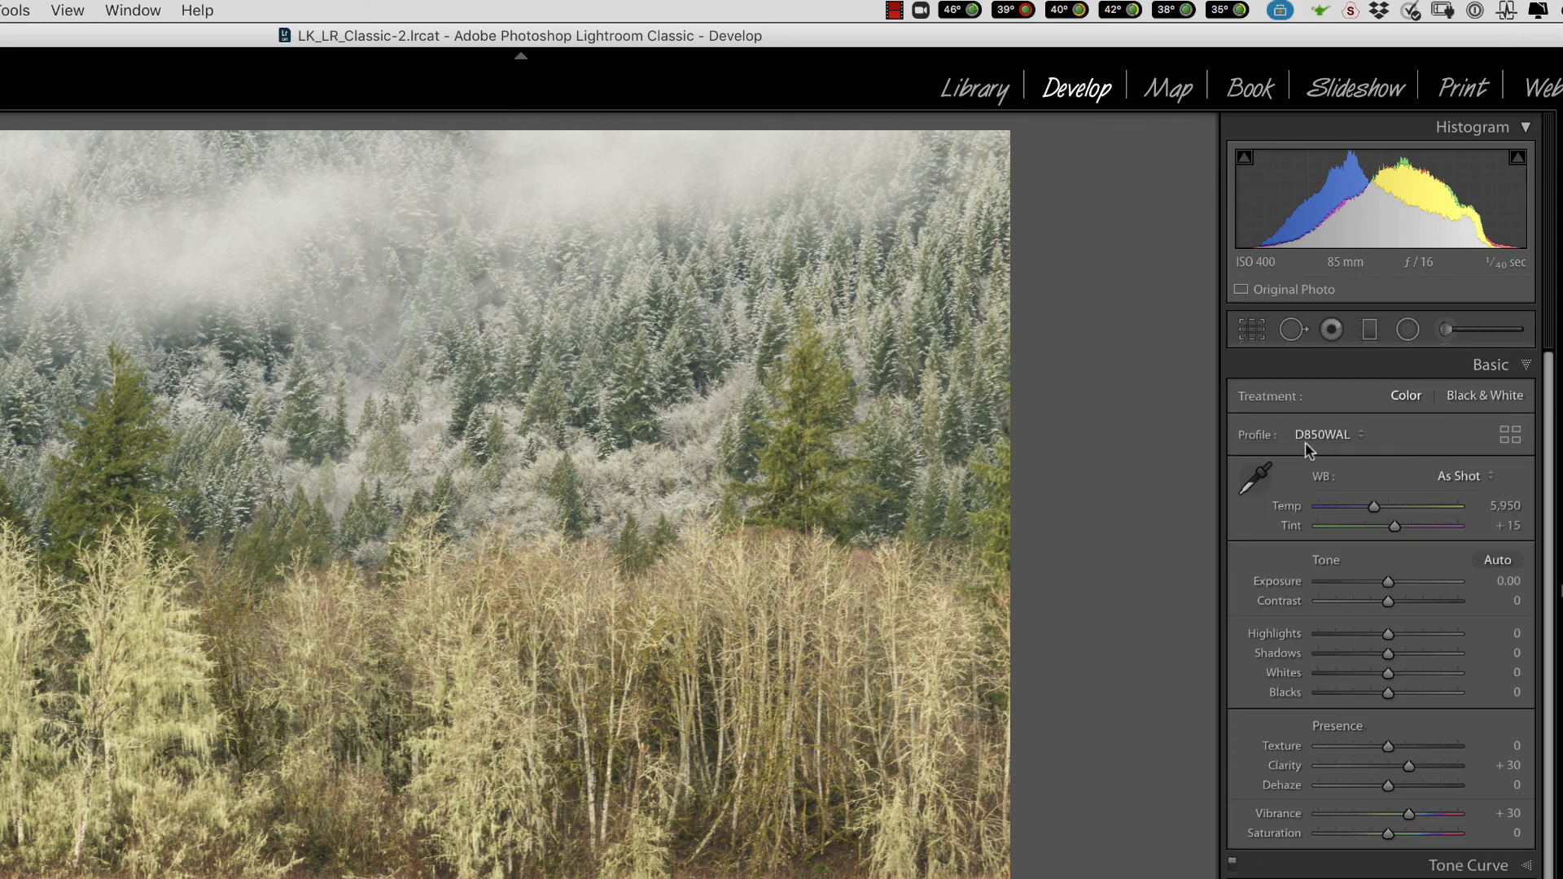